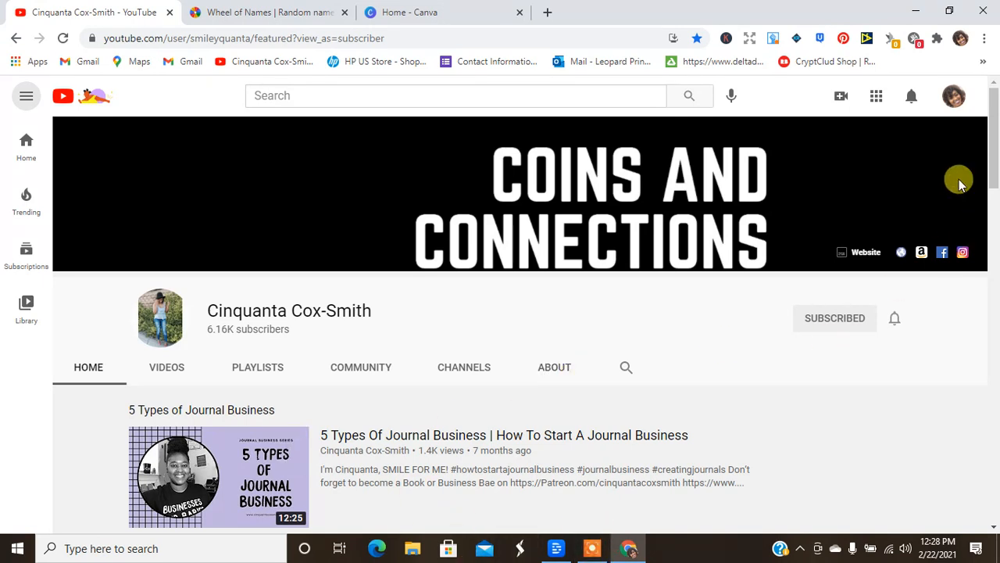
# - Switch to Wheel of Names and spin the wheel to choose between Valentine's Day and Black History Month
pyautogui.click(258, 12)
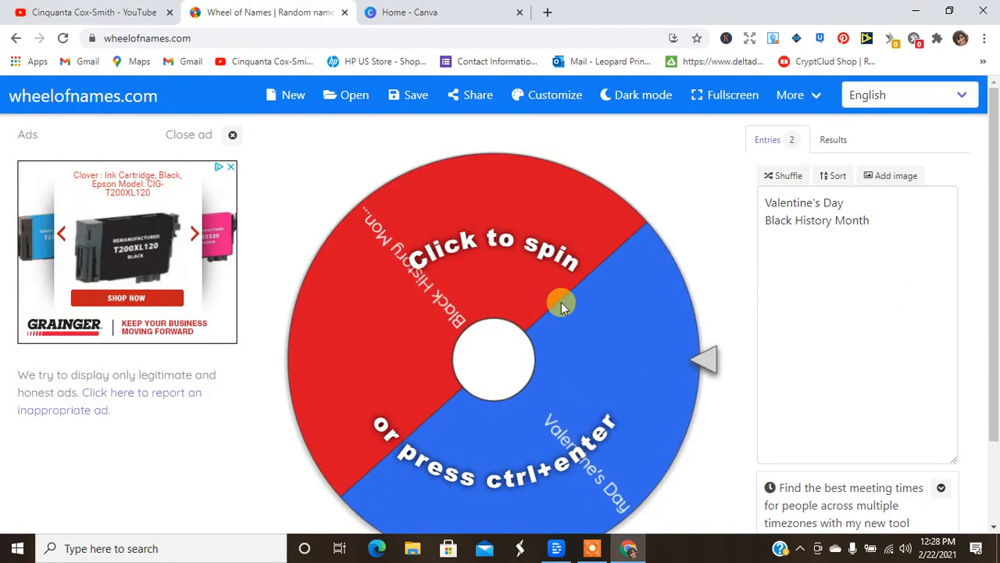
pyautogui.click(471, 249)
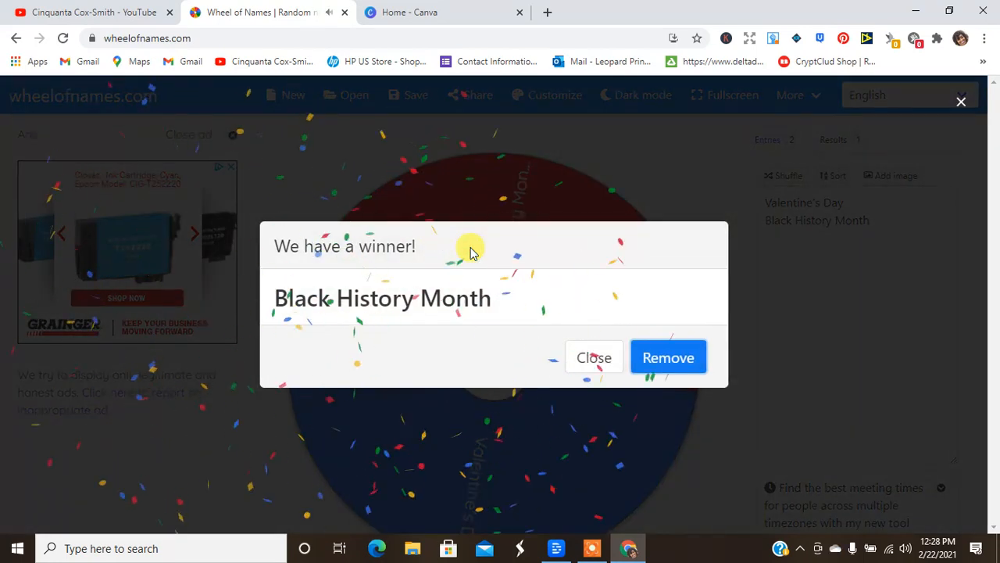
# - Switch to Canva, dismiss the cash-back offer and create a new blank design at the recent custom size 6 x 9.25 in
pyautogui.click(423, 14)
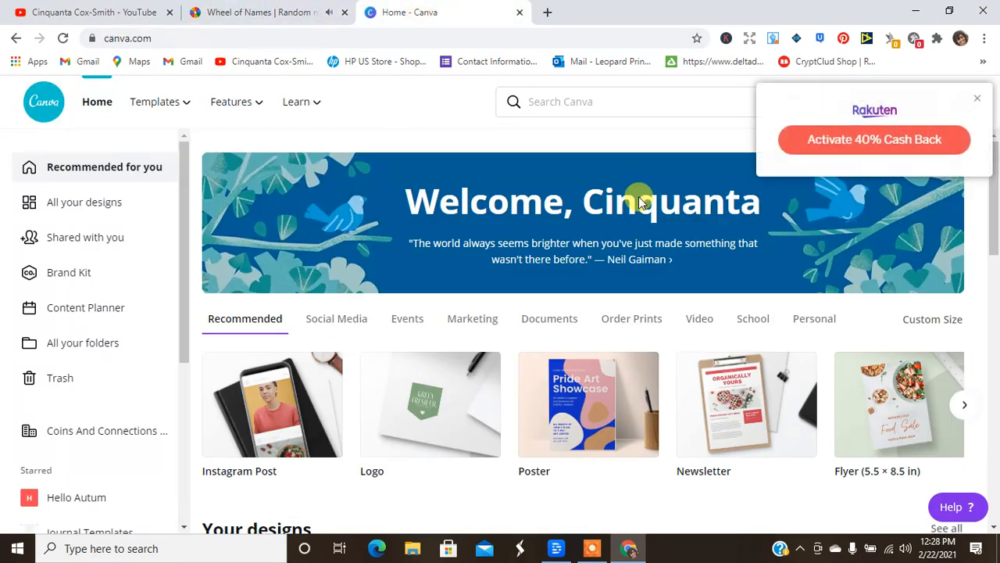
pyautogui.click(980, 100)
pyautogui.click(887, 101)
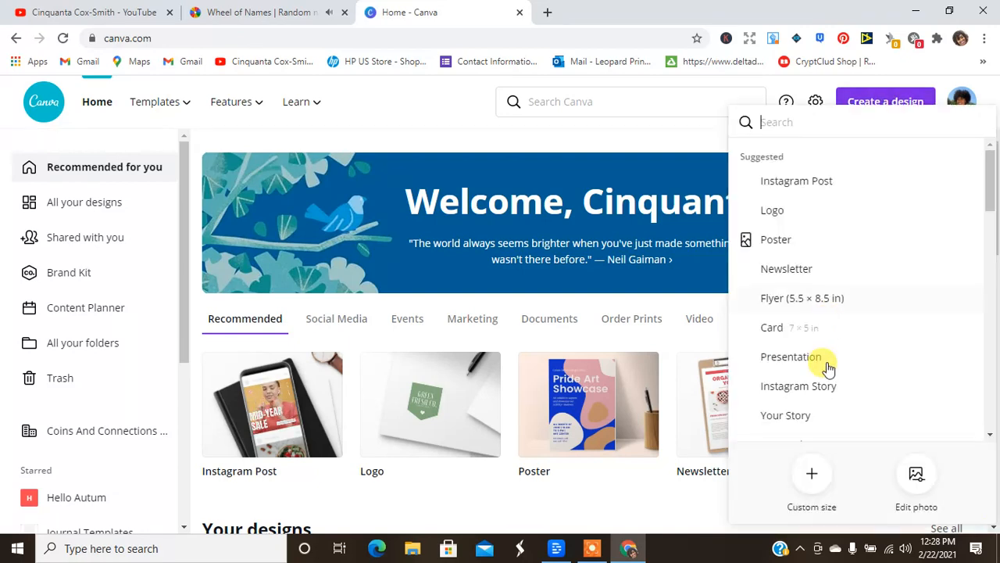
pyautogui.click(813, 478)
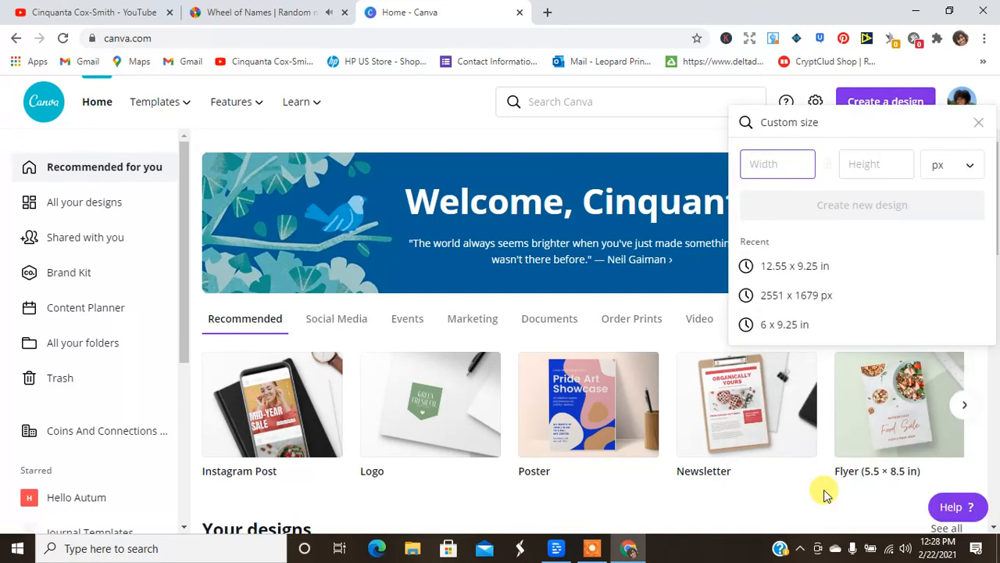
pyautogui.click(784, 324)
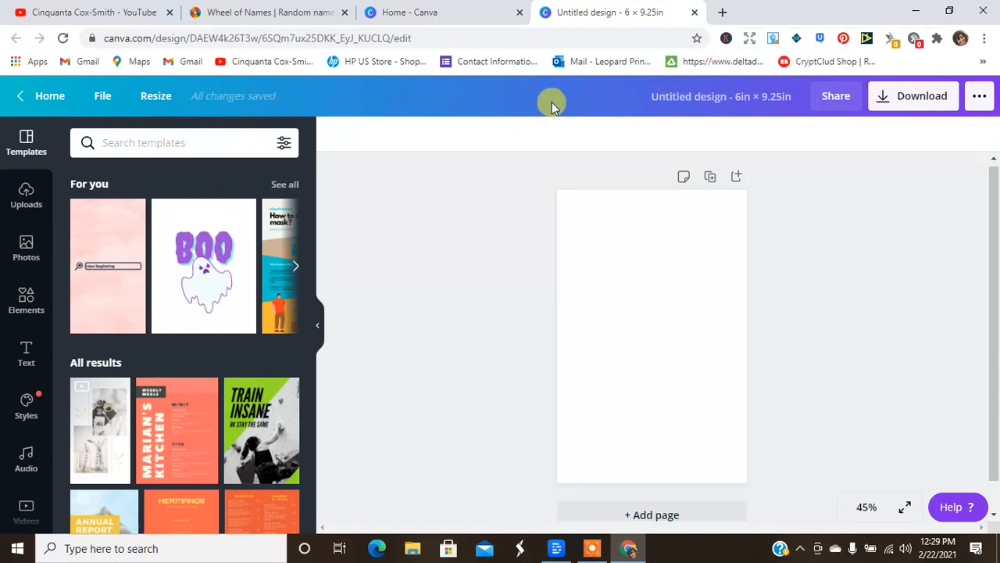
# - Open amazon.com in a new browser tab
pyautogui.click(723, 13)
pyautogui.click(519, 38)
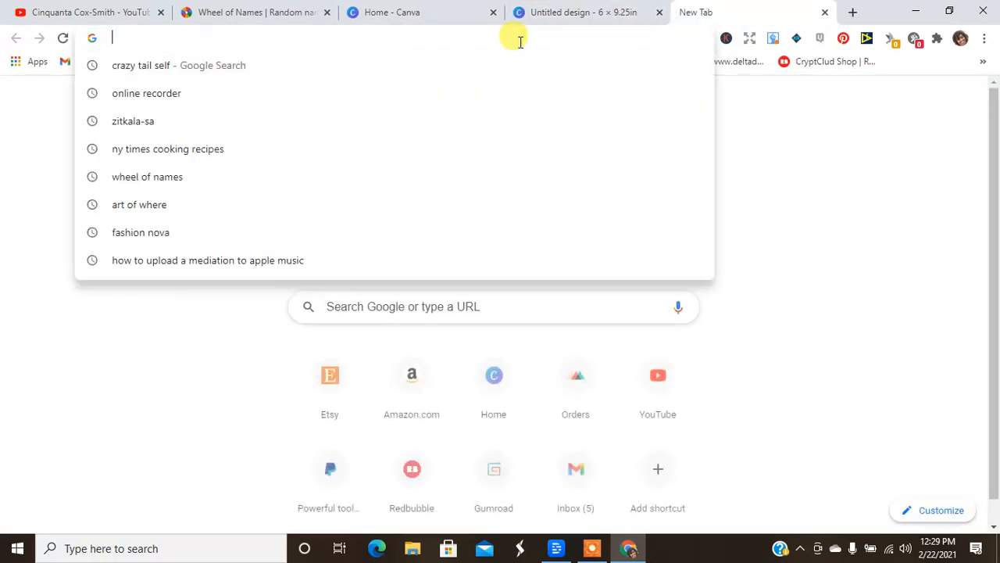
pyautogui.write('etsy.com')
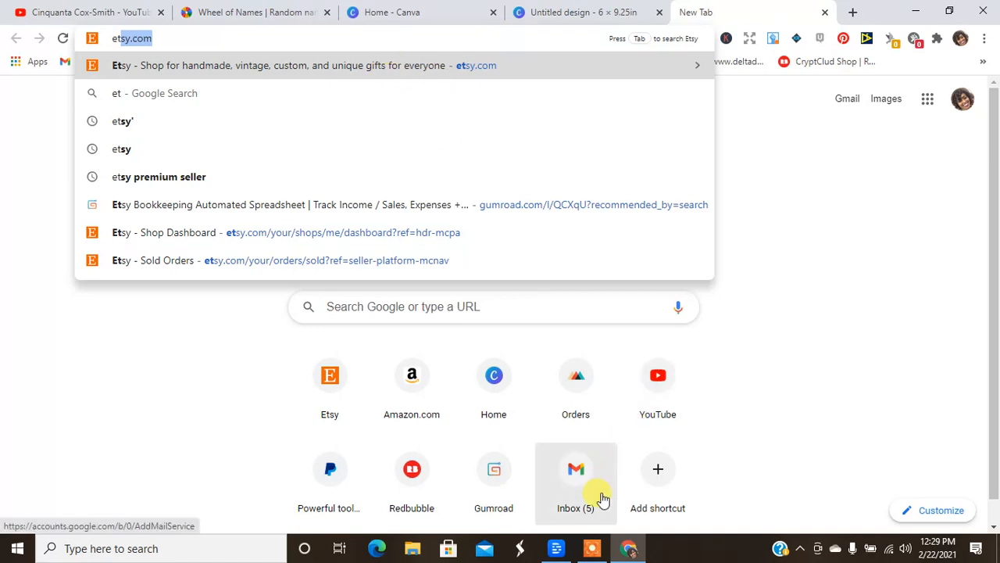
pyautogui.press('Right')
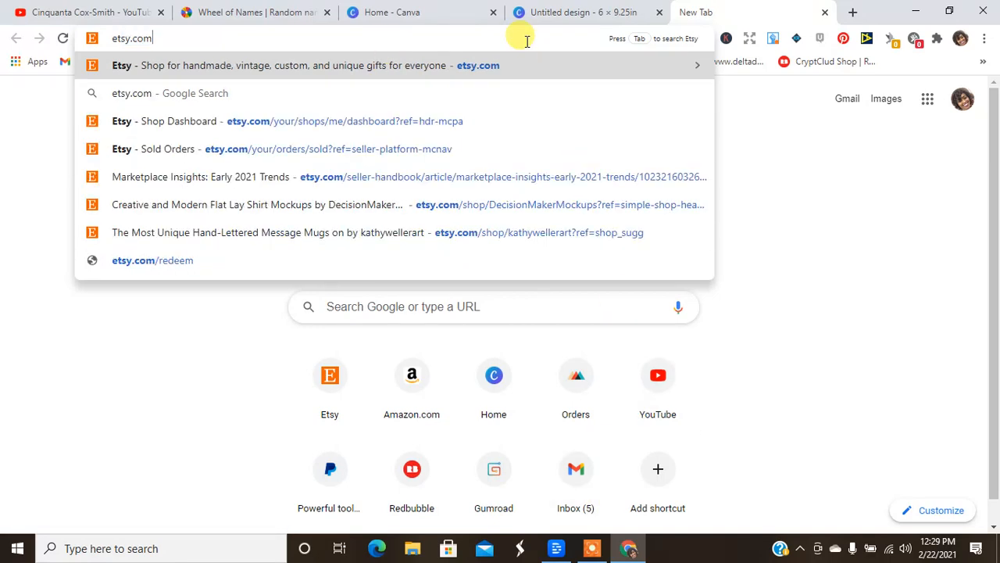
pyautogui.doubleClick(115, 38)
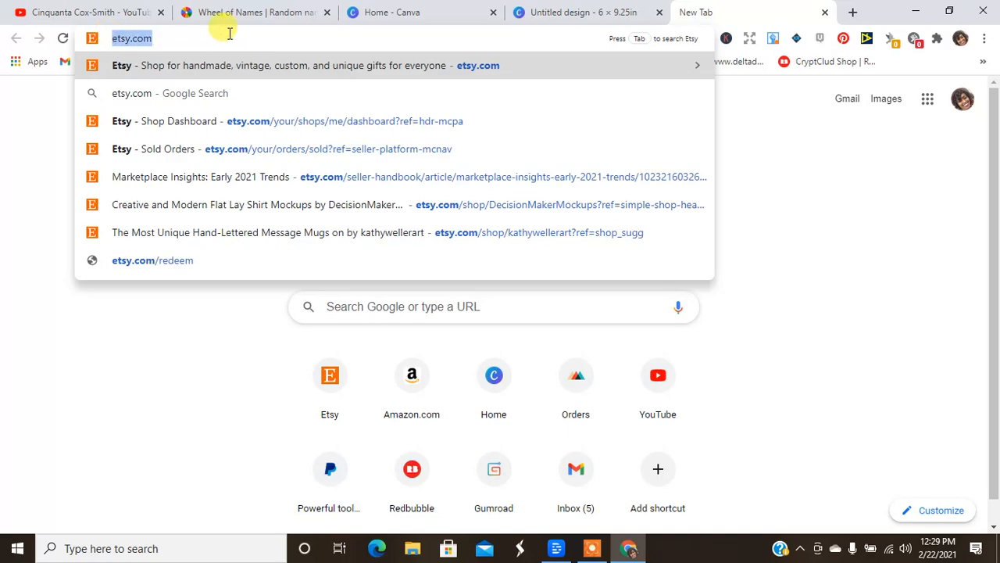
pyautogui.write('a.mazon')
pyautogui.press('BackSpace')
pyautogui.press('BackSpace')
pyautogui.press('BackSpace')
pyautogui.press('BackSpace')
pyautogui.press('BackSpace')
pyautogui.press('BackSpace')
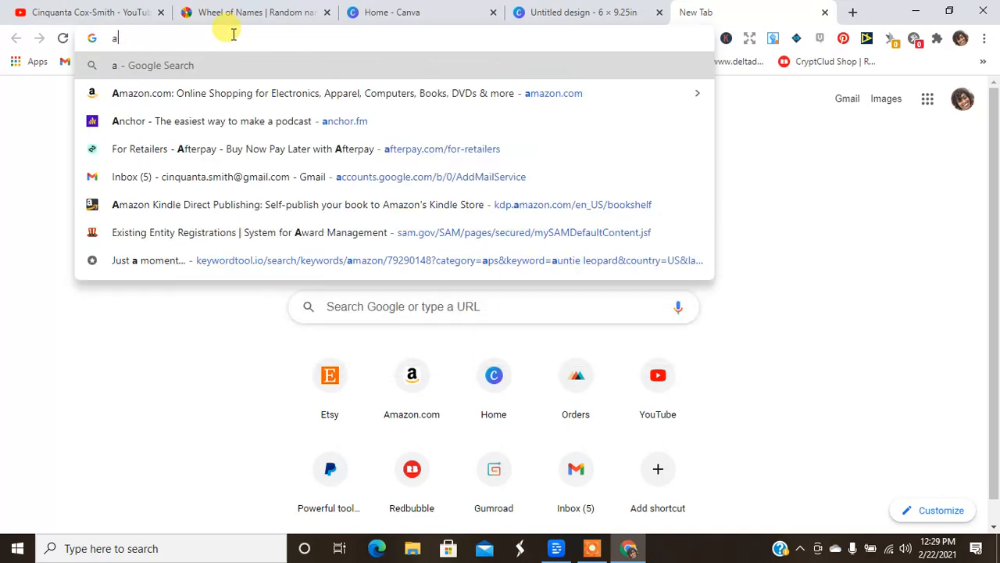
pyautogui.write('mazon.')
pyautogui.press('Return')
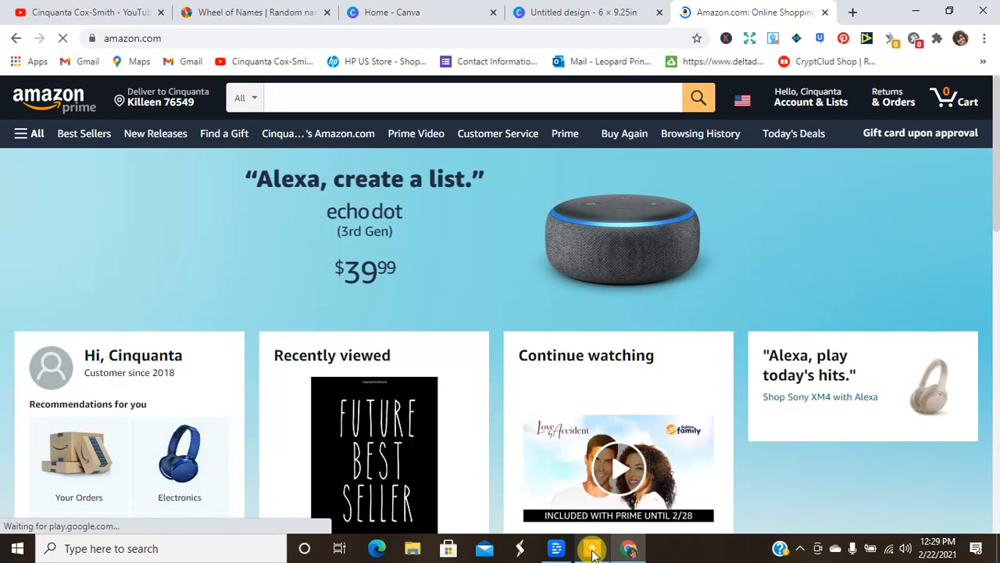
pyautogui.moveTo(654, 520)
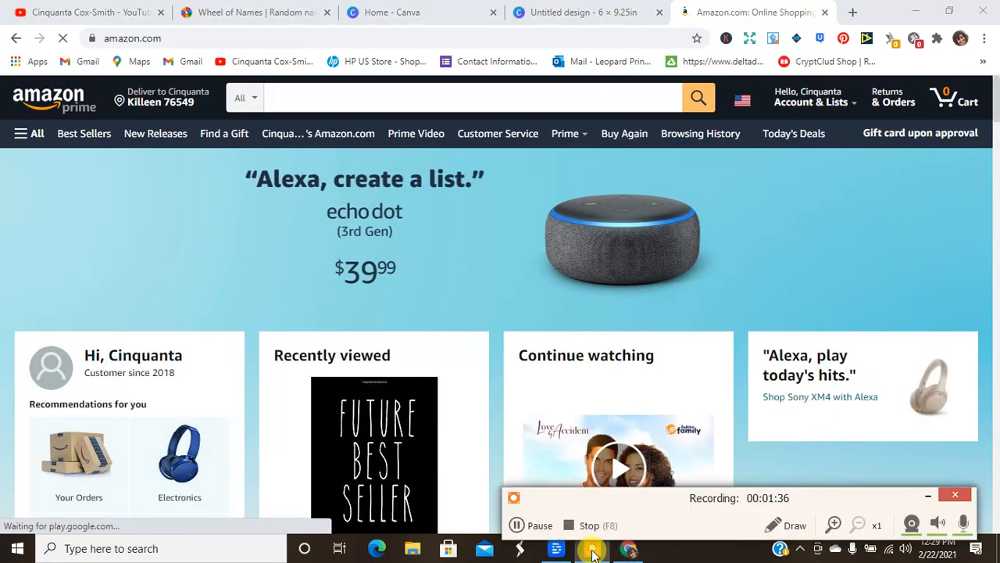
pyautogui.click(516, 526)
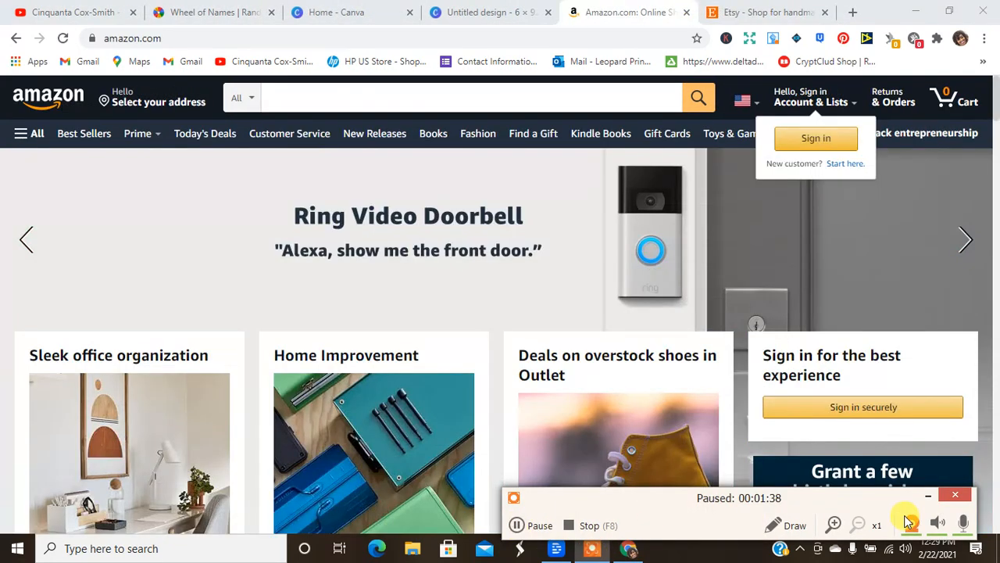
# - Search Amazon for "black history journal"
pyautogui.click(342, 96)
pyautogui.write('black hij')
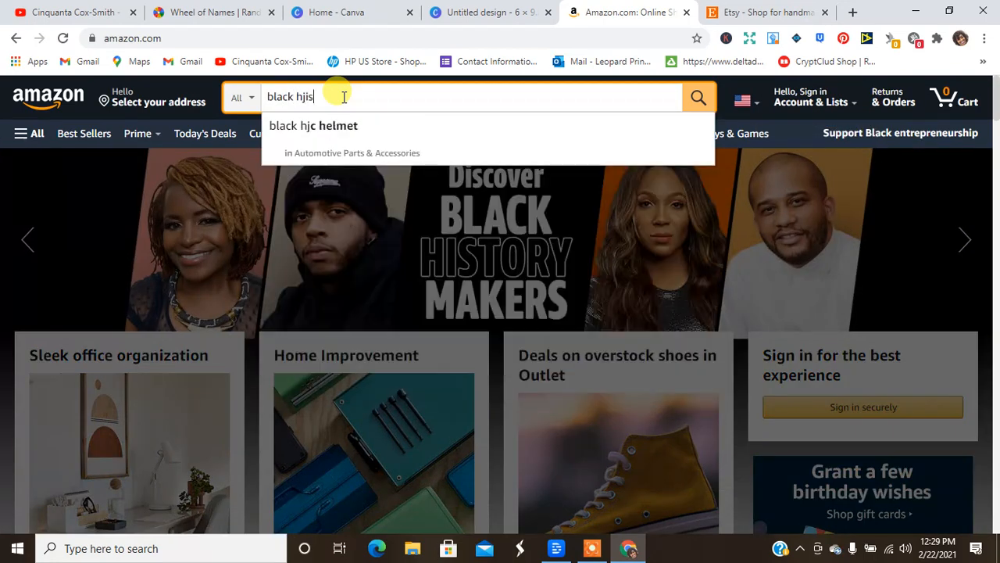
pyautogui.press('BackSpace')
pyautogui.press('BackSpace')
pyautogui.write('istory jounral')
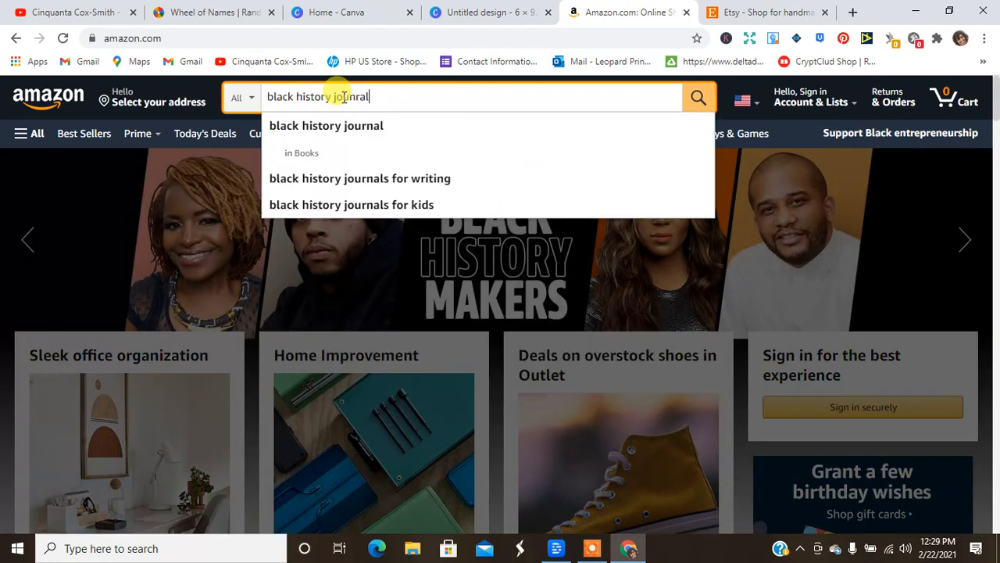
pyautogui.press('Return')
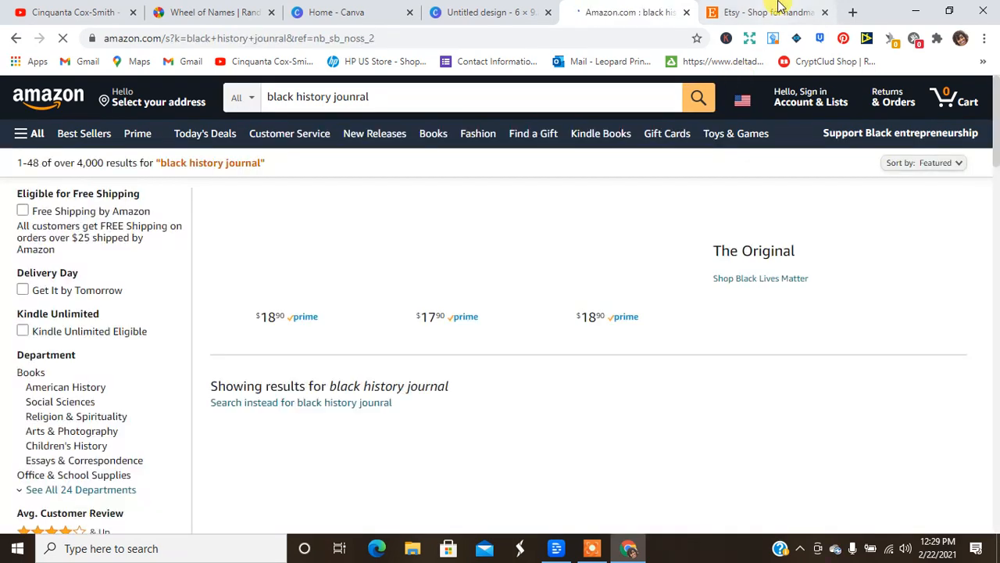
# - Switch to Etsy and search for "black history coloring"
pyautogui.hotkey('ctrl', 'Tab')
pyautogui.click(469, 103)
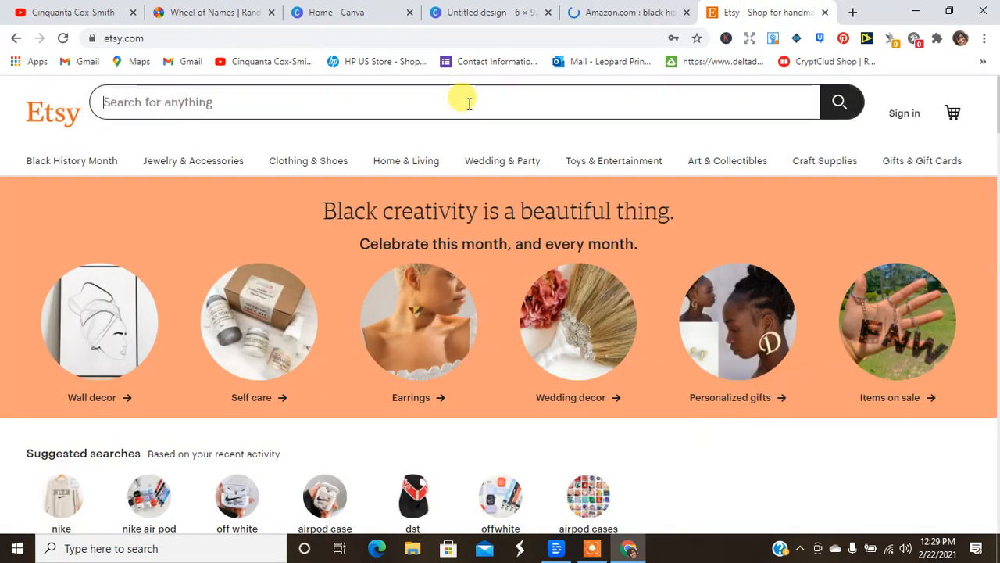
pyautogui.write('black')
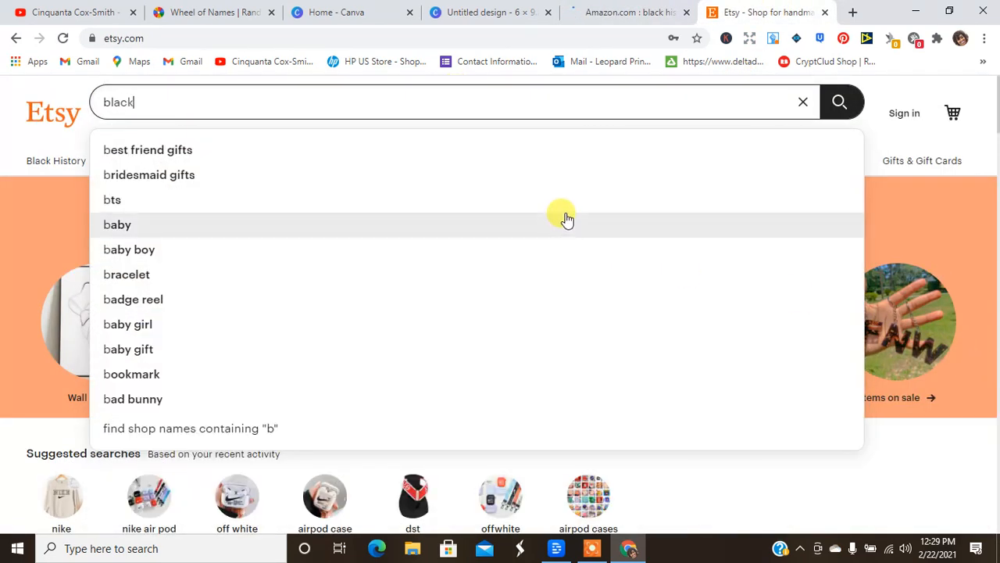
pyautogui.write(' history coloring')
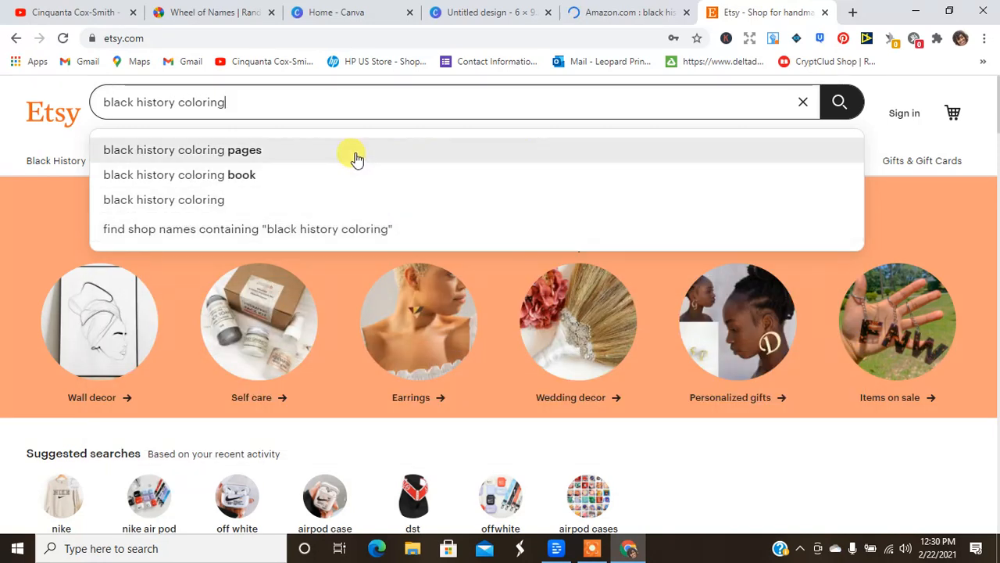
pyautogui.press('Return')
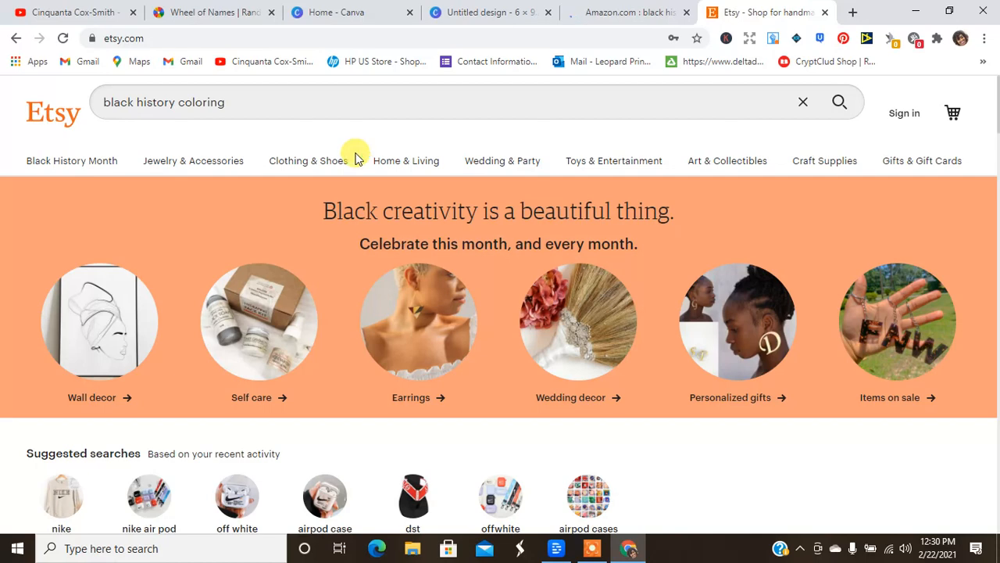
pyautogui.click(504, 98)
pyautogui.write('\\')
pyautogui.press('Return')
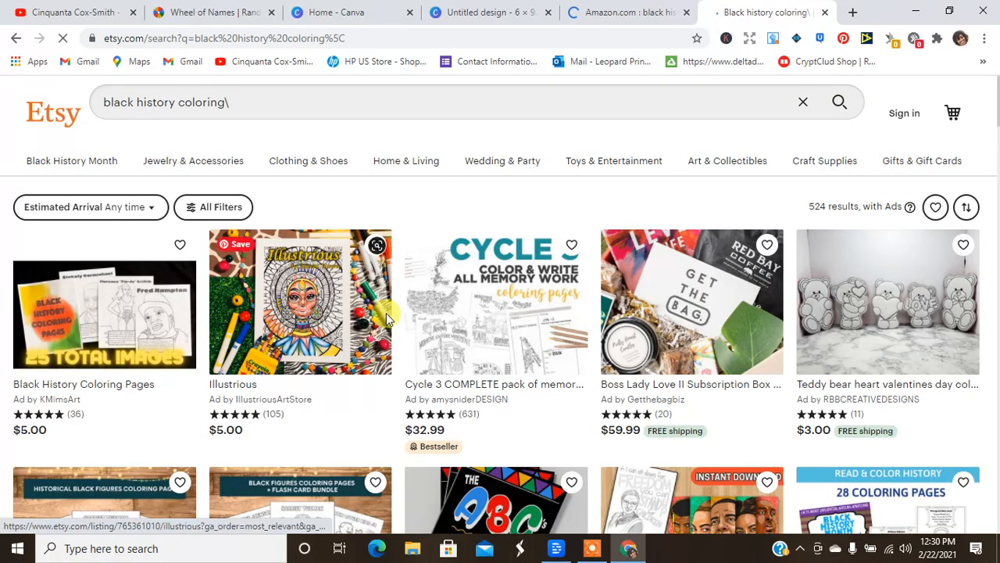
# - Open the "Black History Coloring Pages" listing, review its highlights and second product image, and close the listing
pyautogui.click(129, 314)
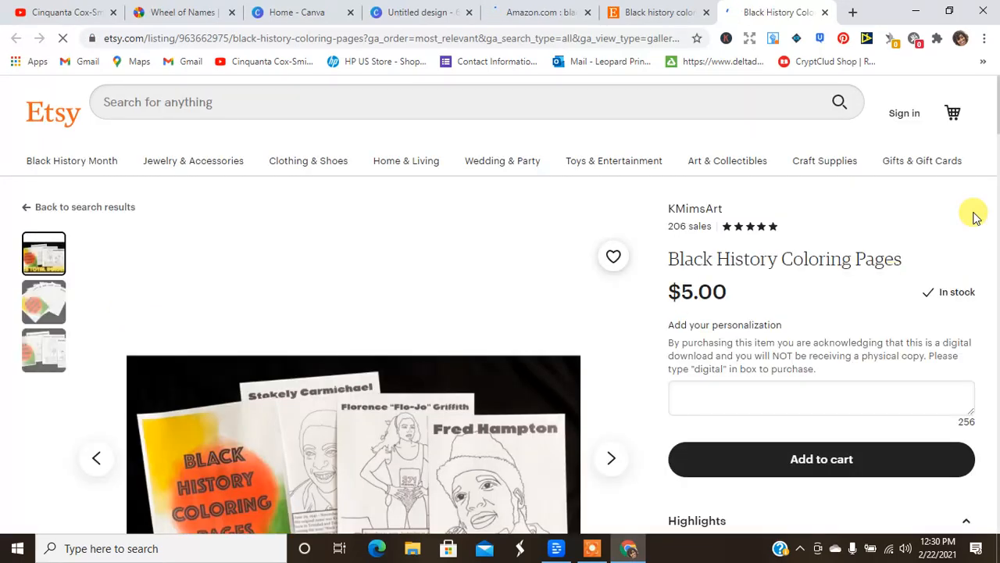
pyautogui.scroll(-3, 996, 118)
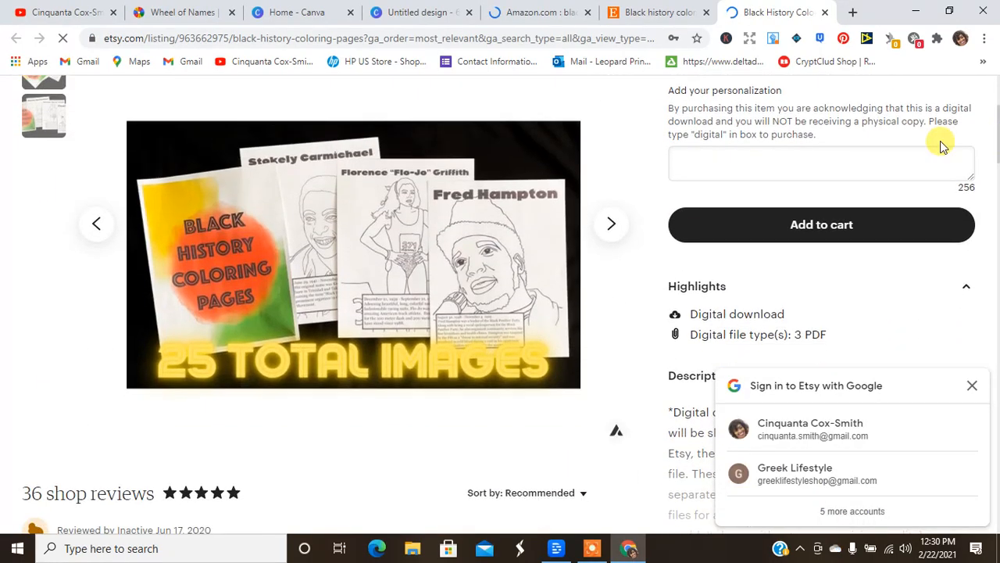
pyautogui.click(608, 228)
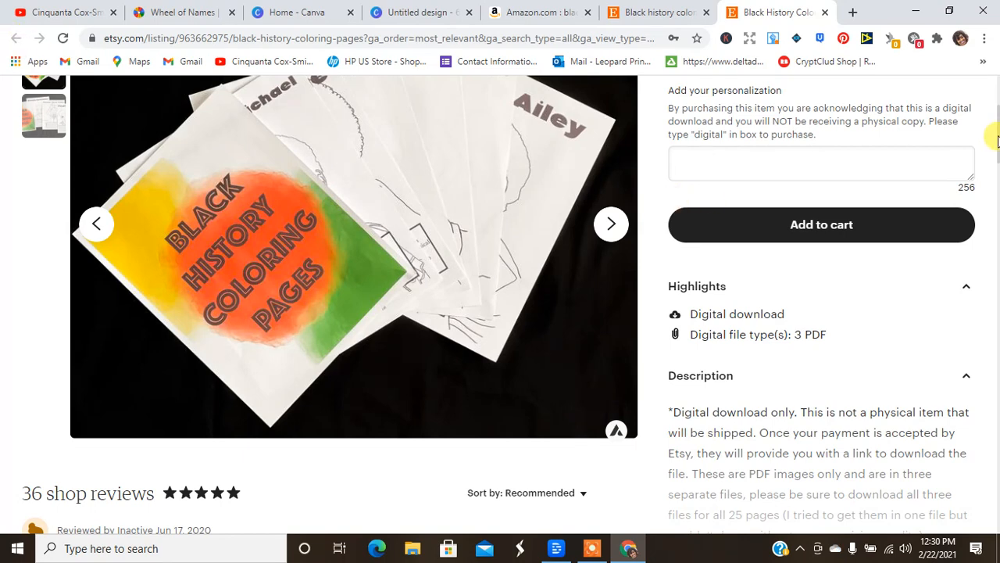
pyautogui.scroll(3, 998, 141)
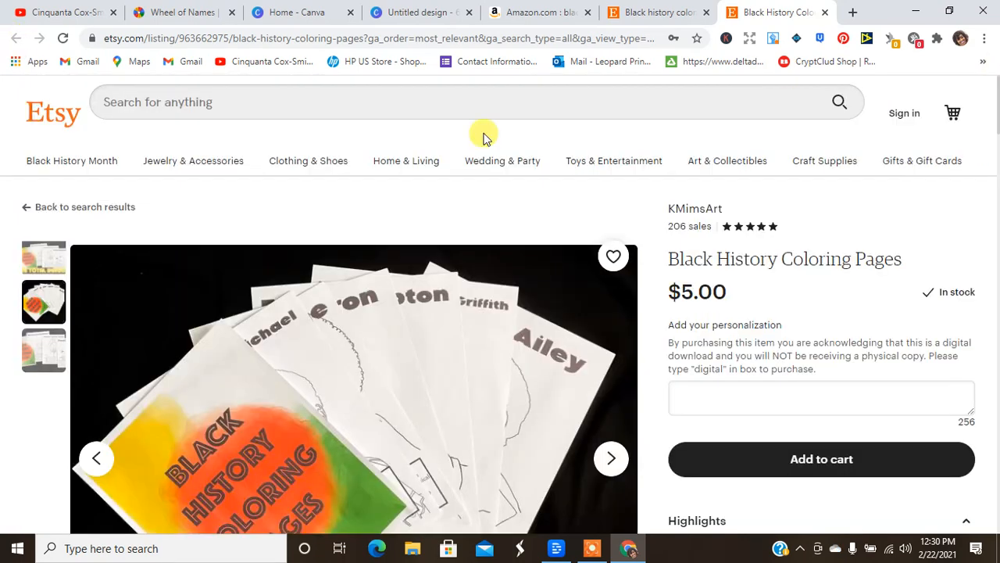
pyautogui.click(827, 13)
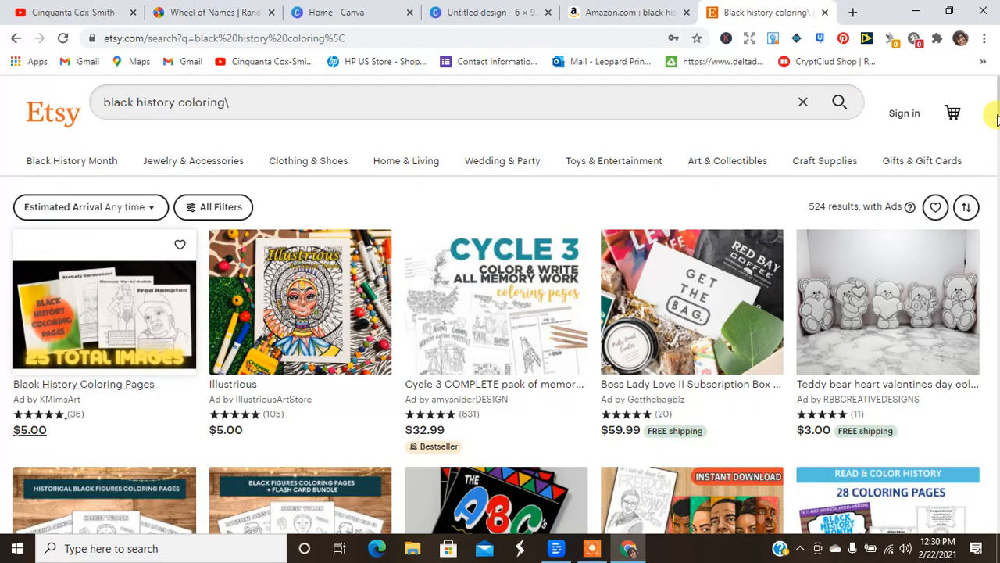
# - Browse the Etsy coloring results for product ideas, view the Kamala Harris journal and coloring book add-on listing, and return to the results
pyautogui.scroll(-2, 997, 117)
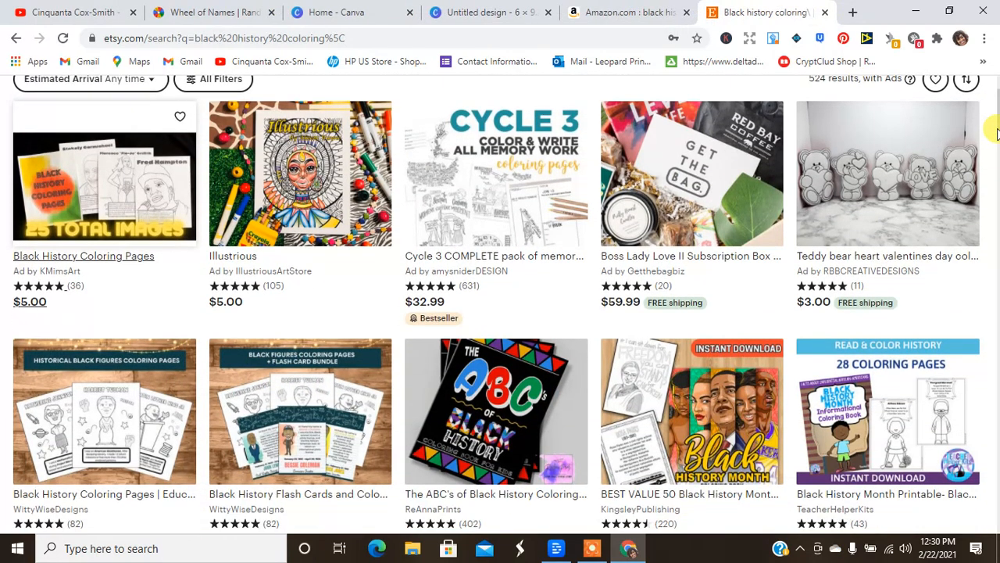
pyautogui.scroll(-1, 997, 137)
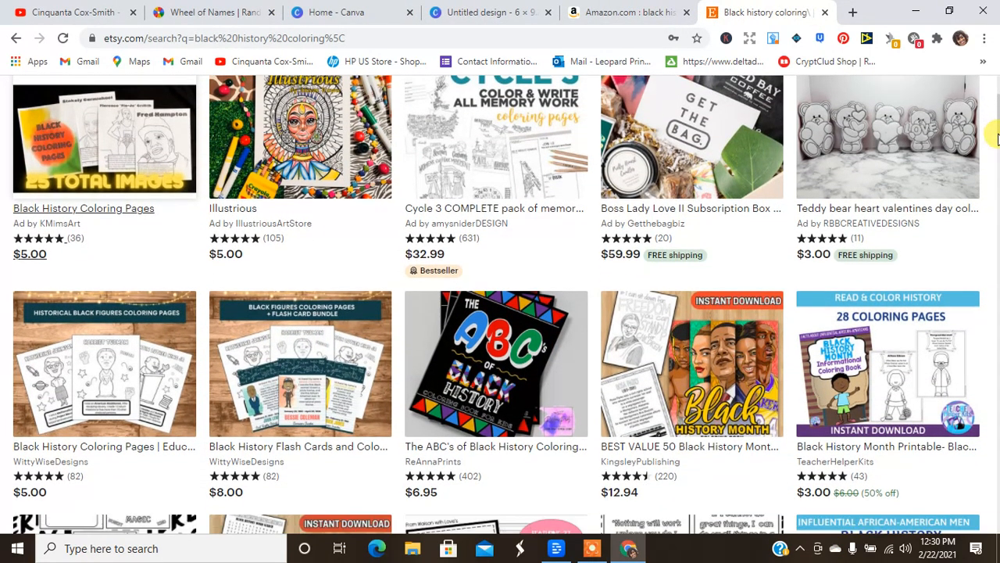
pyautogui.scroll(-2, 998, 138)
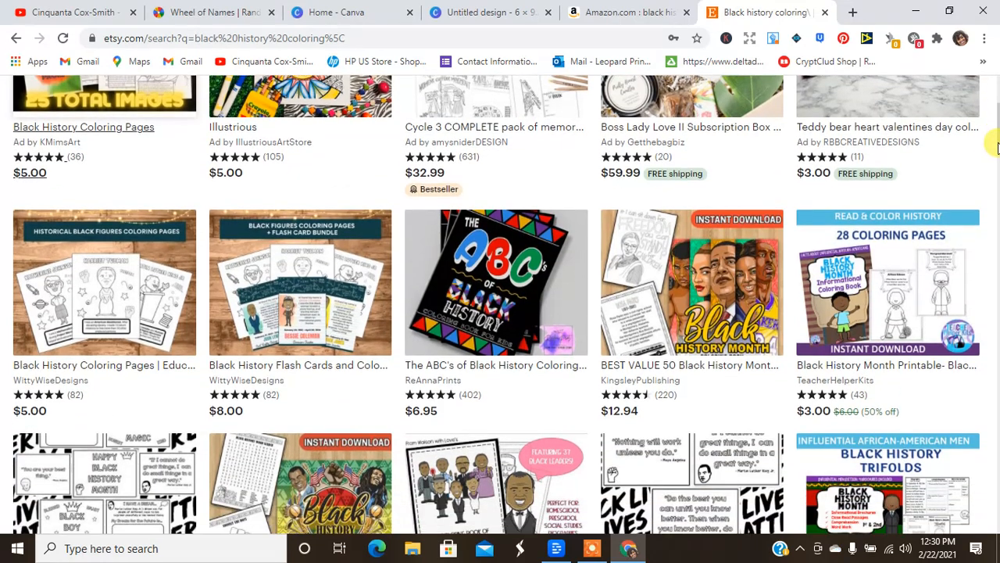
pyautogui.scroll(-4, 998, 148)
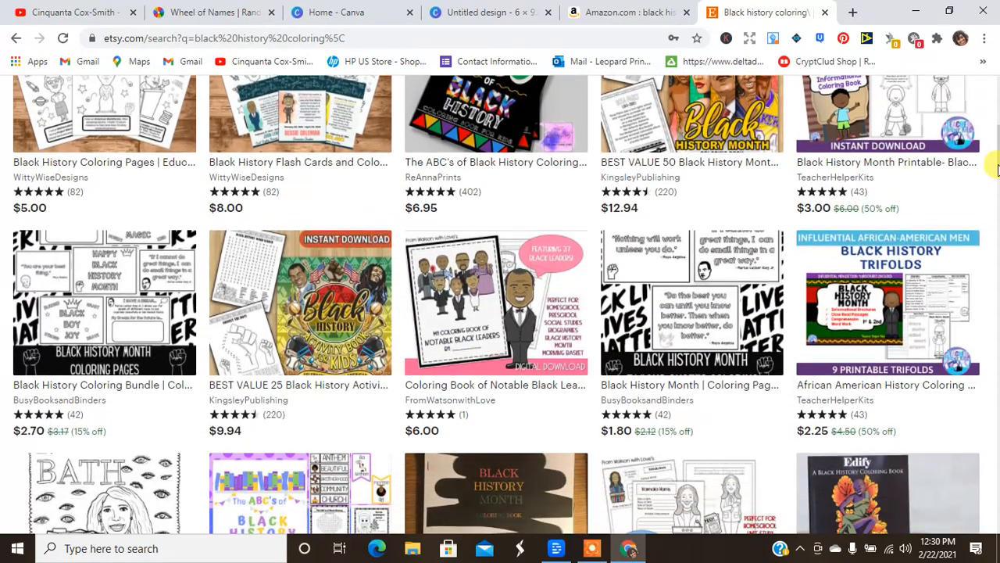
pyautogui.moveTo(997, 168); pyautogui.dragTo(998, 171)
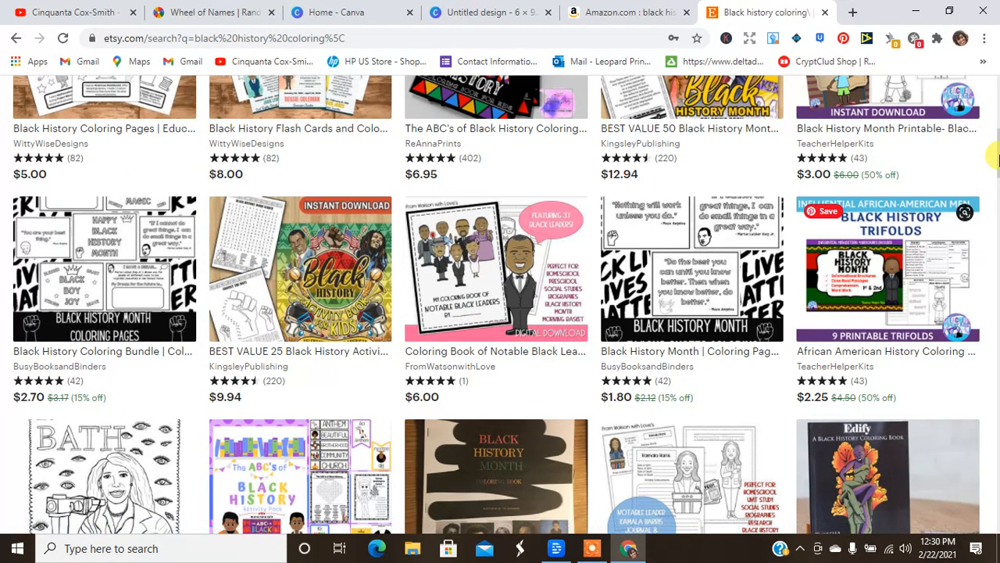
pyautogui.scroll(-2, 997, 159)
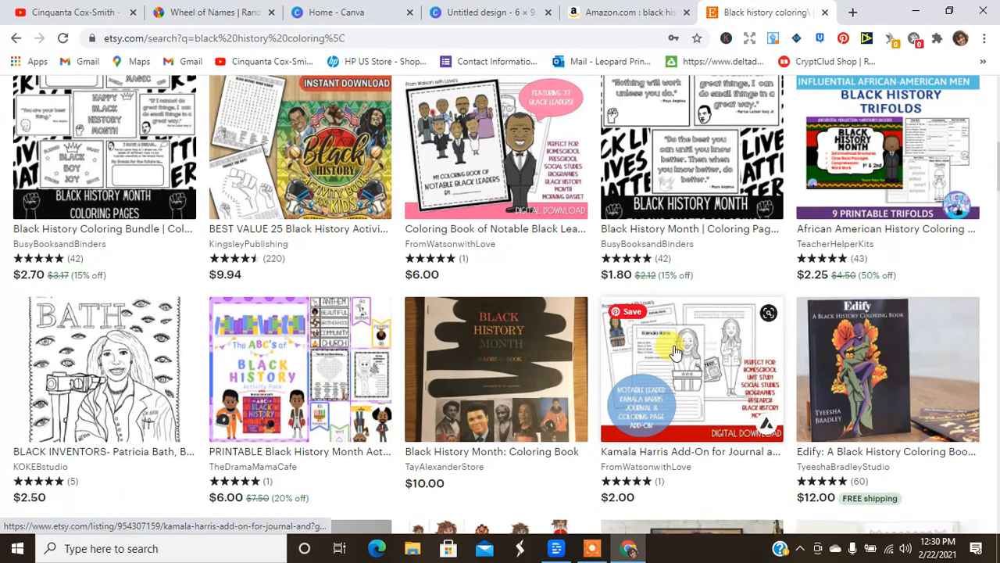
pyautogui.click(676, 350)
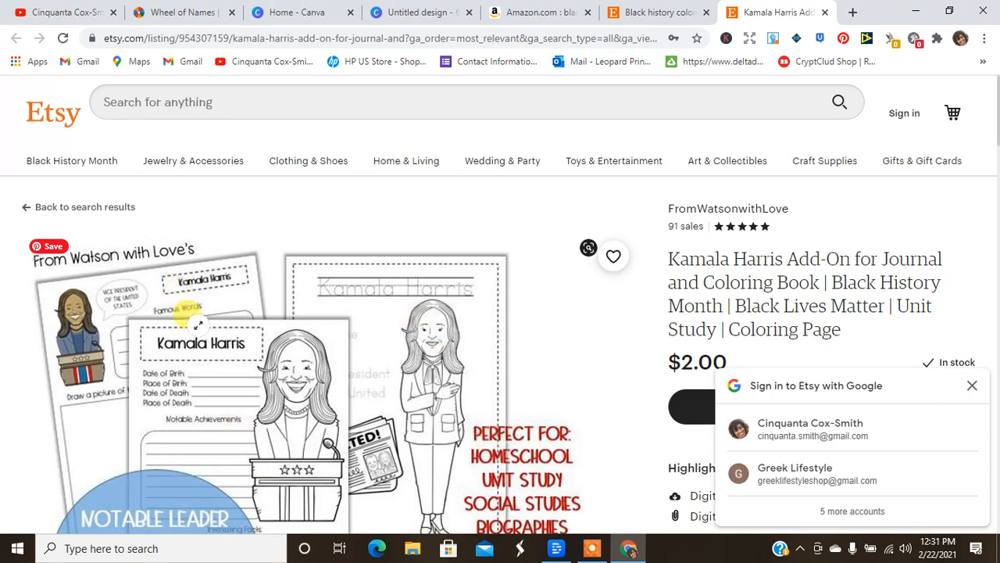
pyautogui.click(648, 13)
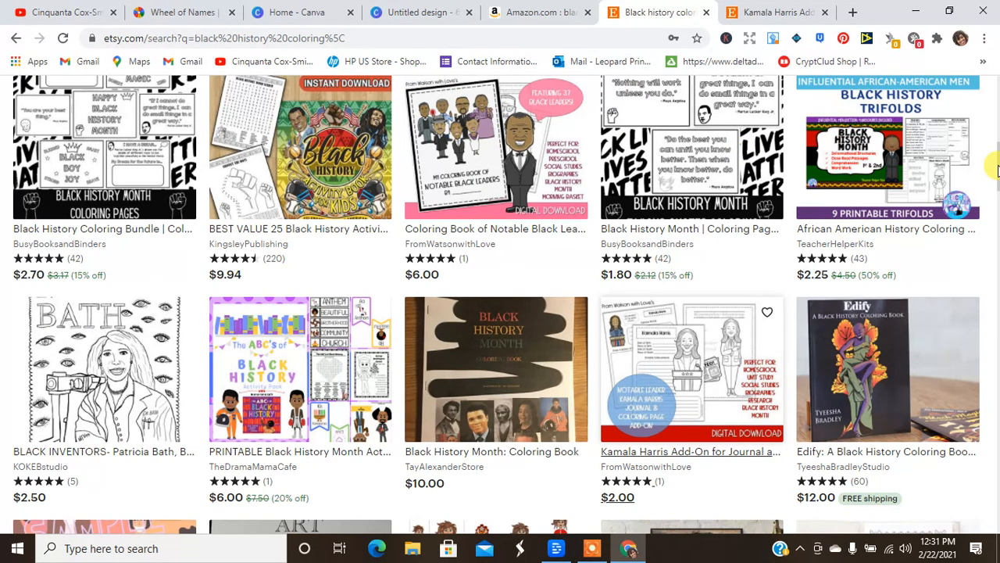
# - Switch to the blank Canva design and search the elements library for "black history month"
pyautogui.moveTo(997, 171); pyautogui.dragTo(512, 9)
pyautogui.click(406, 11)
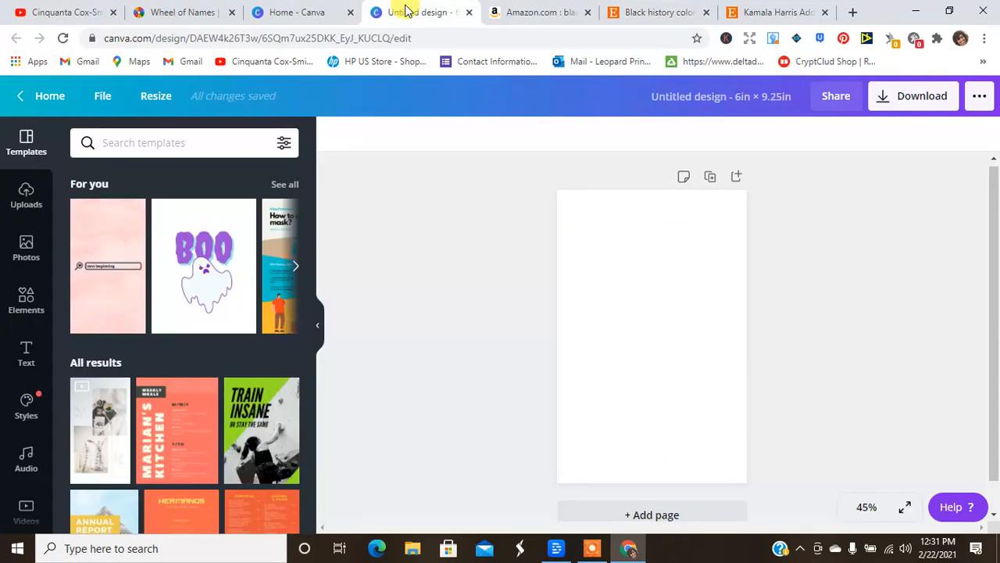
pyautogui.click(151, 145)
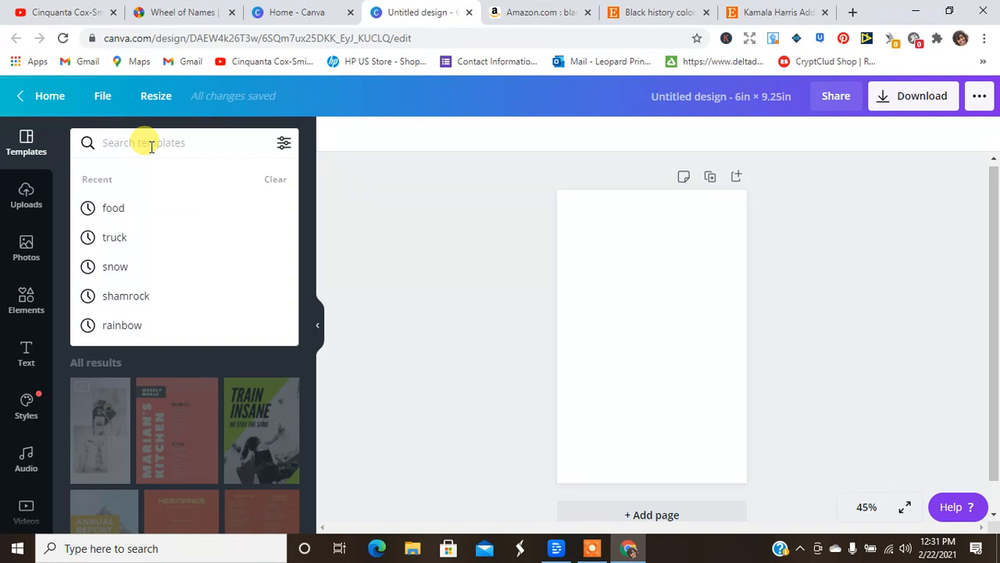
pyautogui.click(12, 296)
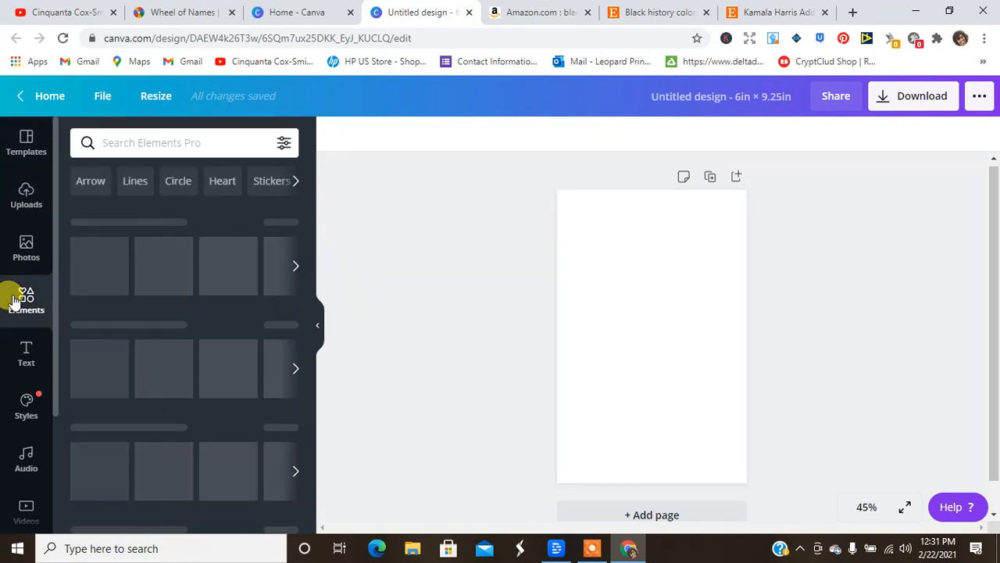
pyautogui.click(123, 139)
pyautogui.write('v')
pyautogui.press('BackSpace')
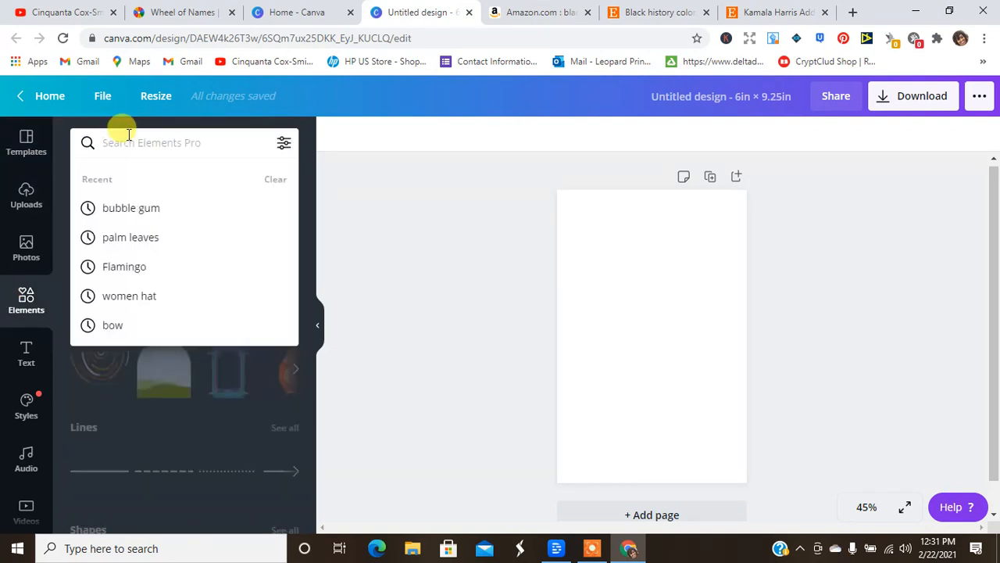
pyautogui.write('black history')
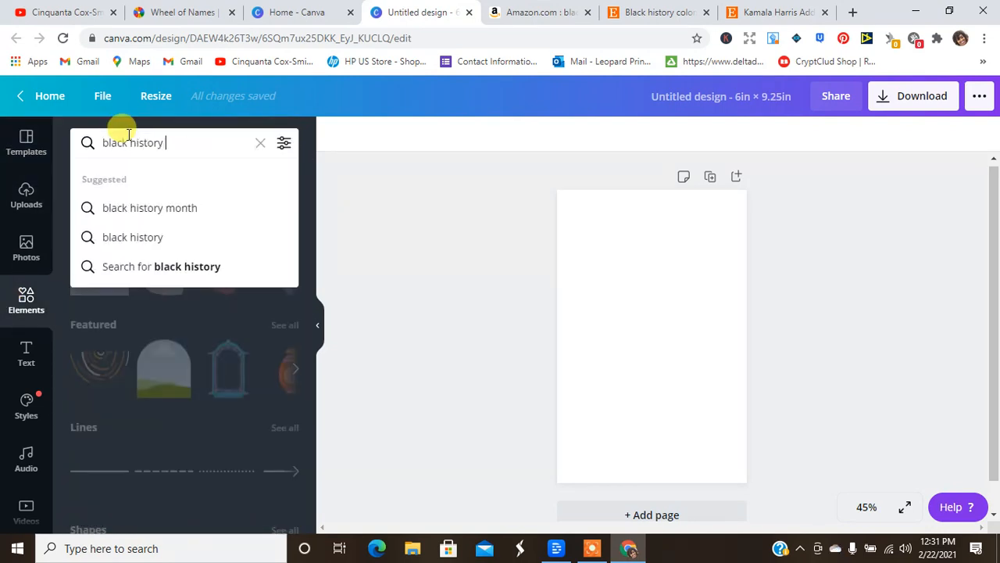
pyautogui.write(' month')
pyautogui.press('Return')
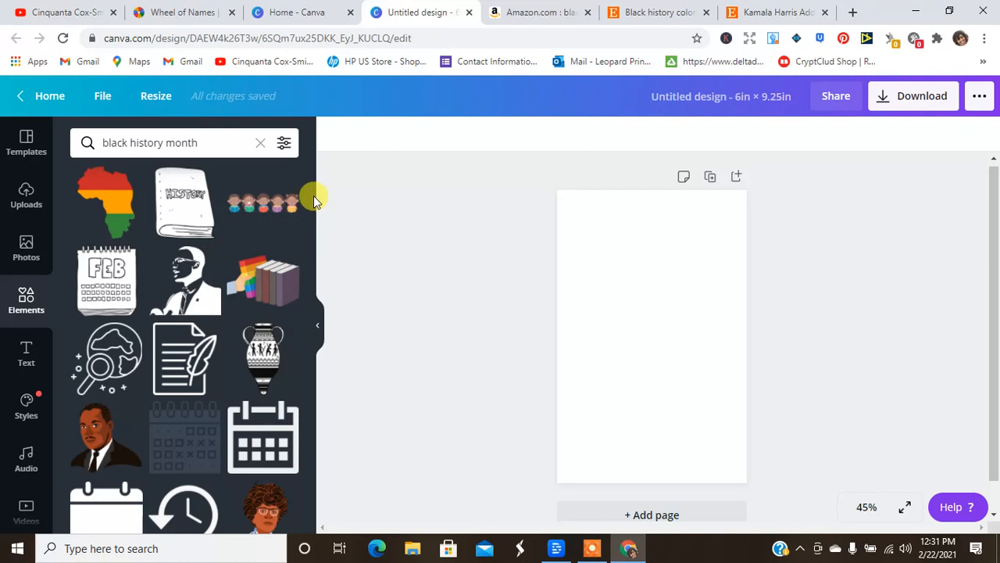
# - Add the boxer illustration from the element results, enlarge it slightly, and place it in the upper-right area of the page
pyautogui.moveTo(312, 194); pyautogui.dragTo(309, 338)
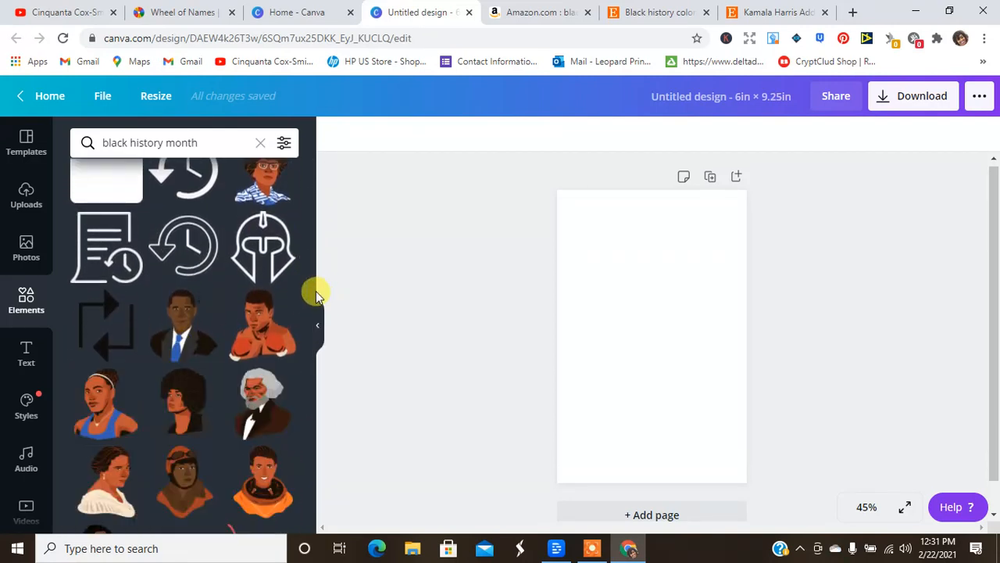
pyautogui.moveTo(313, 284); pyautogui.dragTo(309, 309)
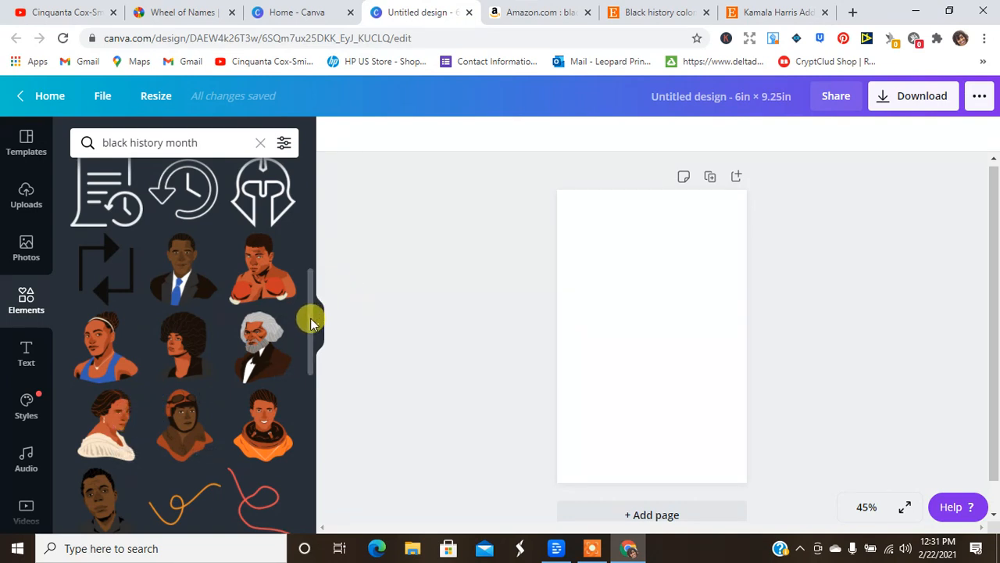
pyautogui.moveTo(310, 322); pyautogui.dragTo(310, 443)
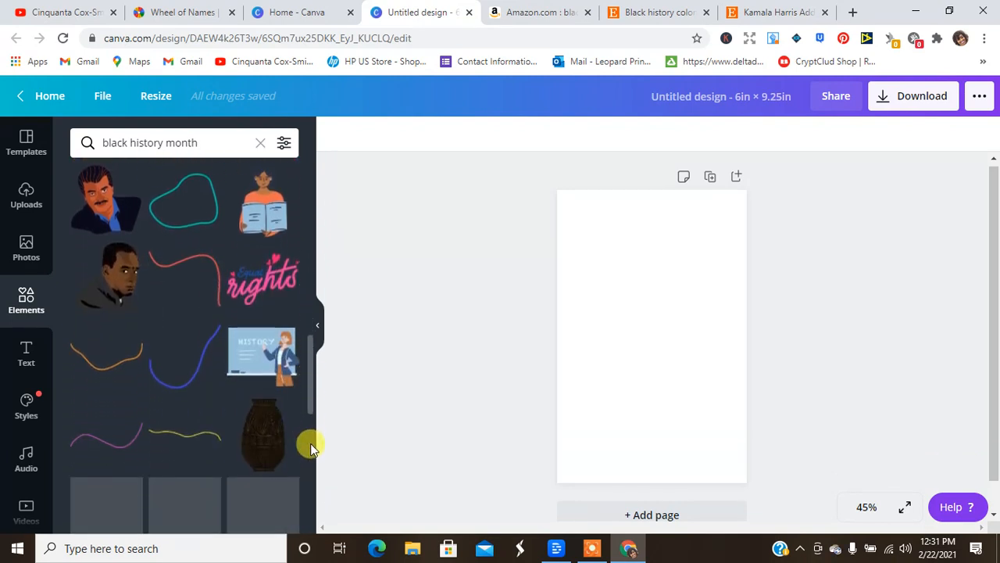
pyautogui.moveTo(310, 371); pyautogui.dragTo(310, 267)
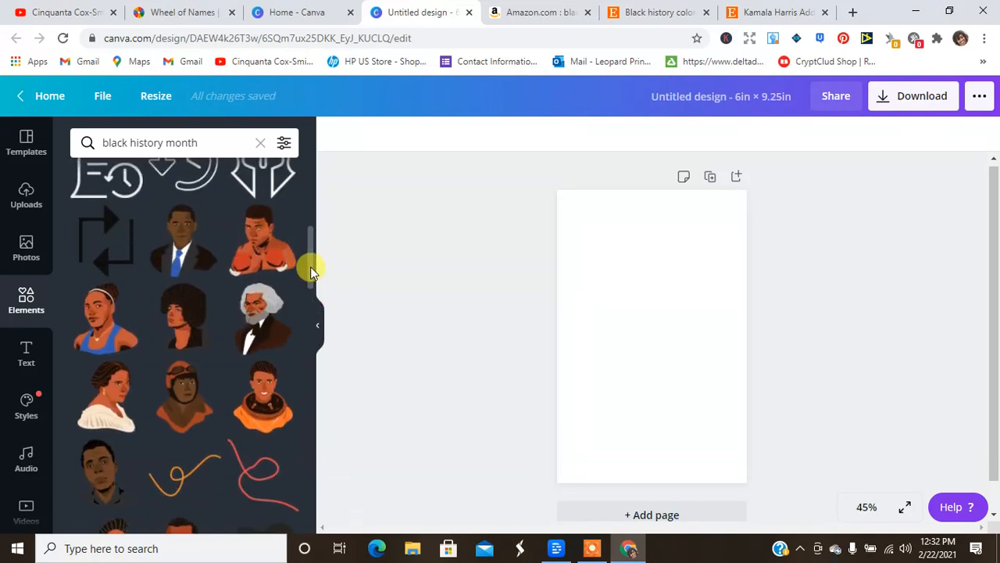
pyautogui.click(250, 250)
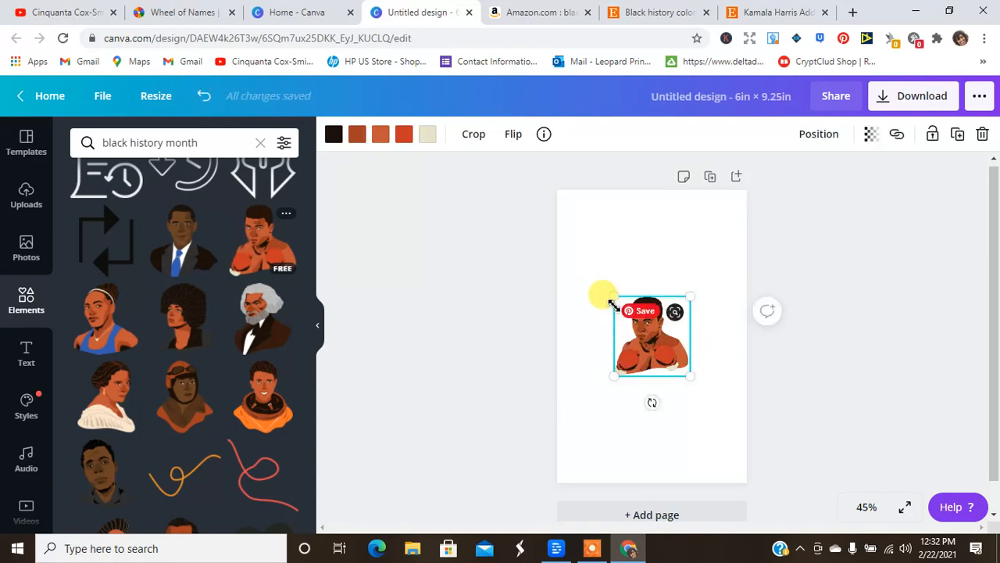
pyautogui.moveTo(614, 304); pyautogui.dragTo(588, 285)
pyautogui.moveTo(665, 324); pyautogui.dragTo(706, 267)
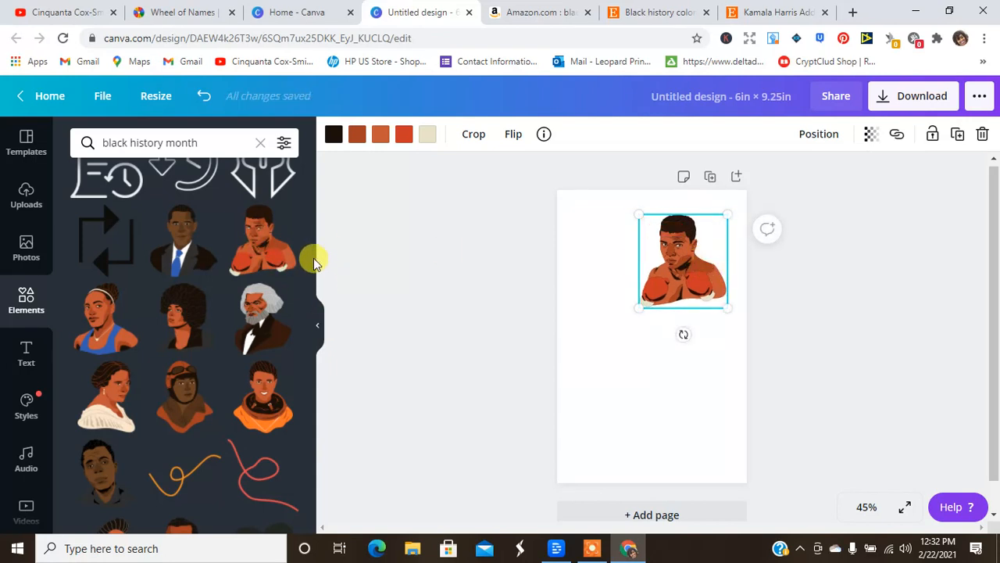
# - Shorten the element search to "black history" and browse the results for more illustrations
pyautogui.moveTo(312, 248); pyautogui.dragTo(307, 457)
pyautogui.doubleClick(184, 143)
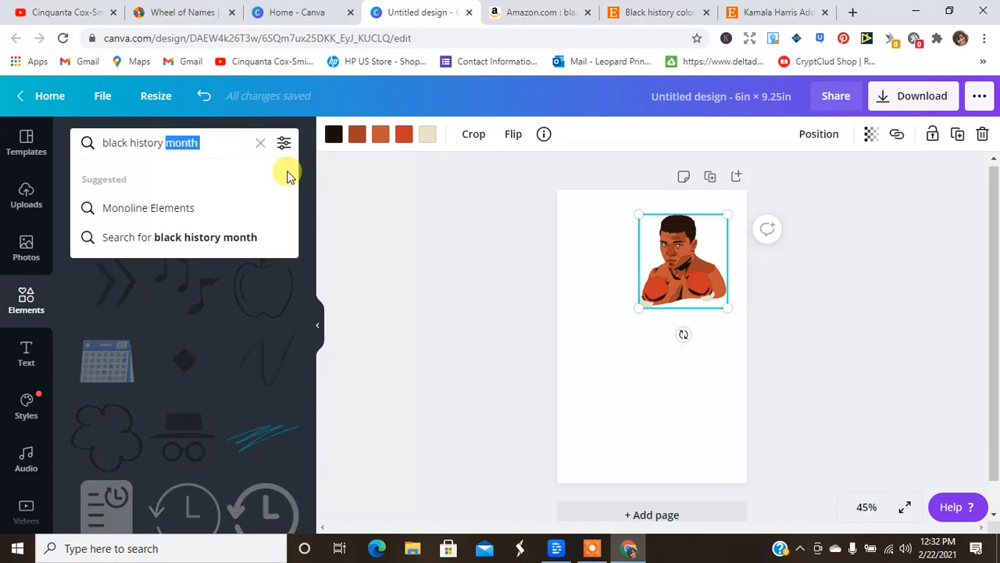
pyautogui.press('BackSpace')
pyautogui.press('Return')
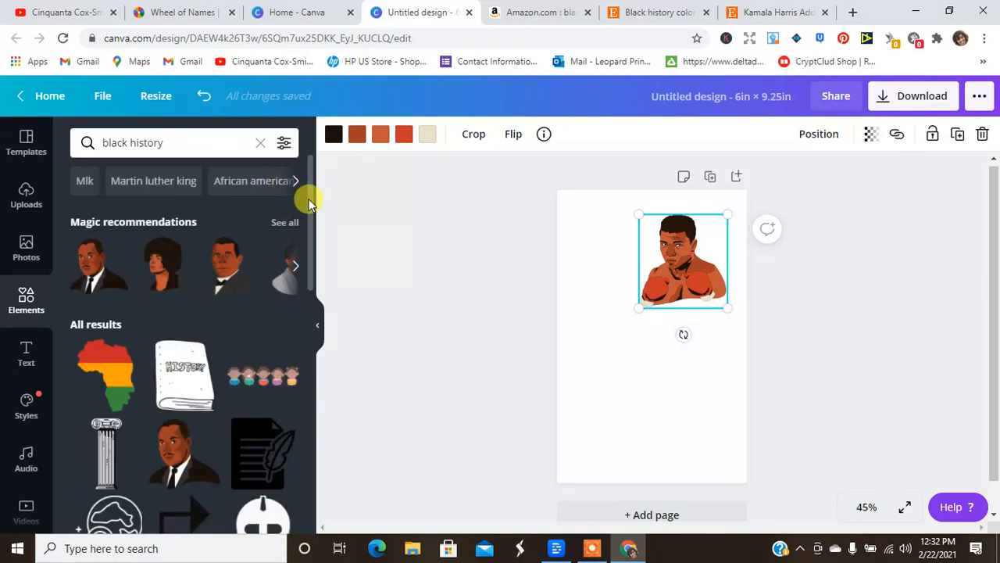
pyautogui.moveTo(311, 201); pyautogui.dragTo(311, 433)
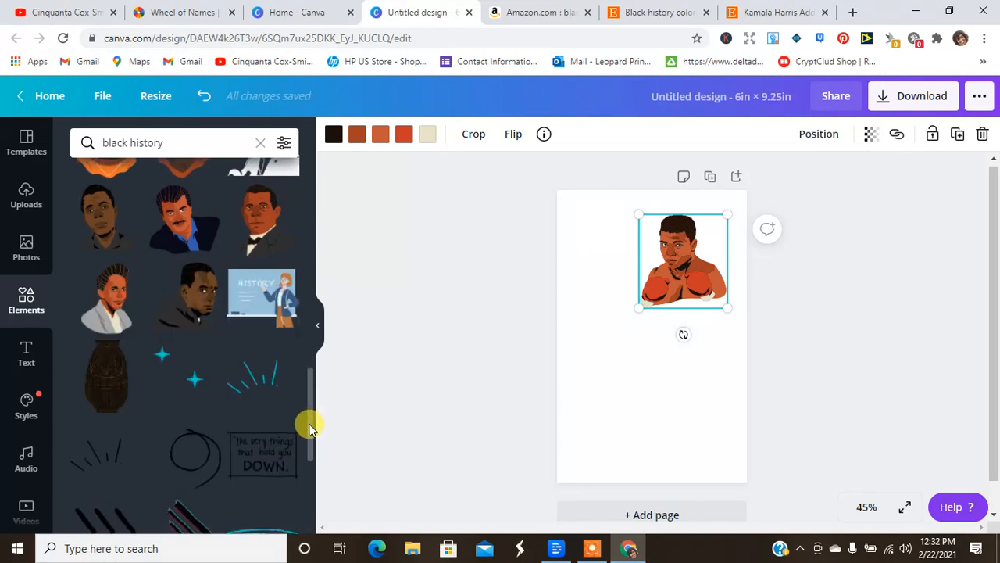
pyautogui.moveTo(310, 429); pyautogui.dragTo(301, 455)
pyautogui.scroll(3, 247, 216)
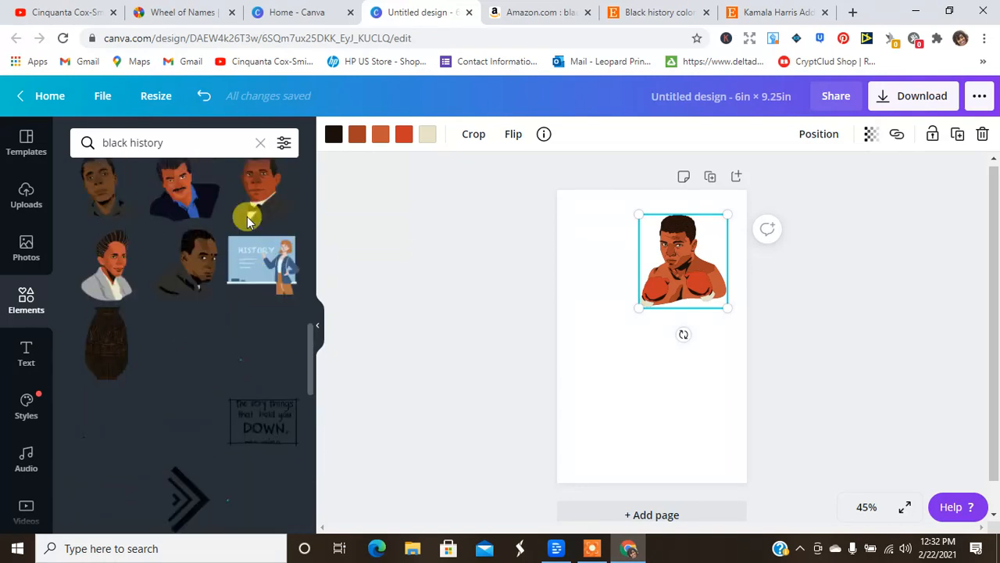
# - Add a subheading text box, enlarge it to size 55, and center it below the boxer illustration
pyautogui.click(38, 310)
pyautogui.click(27, 349)
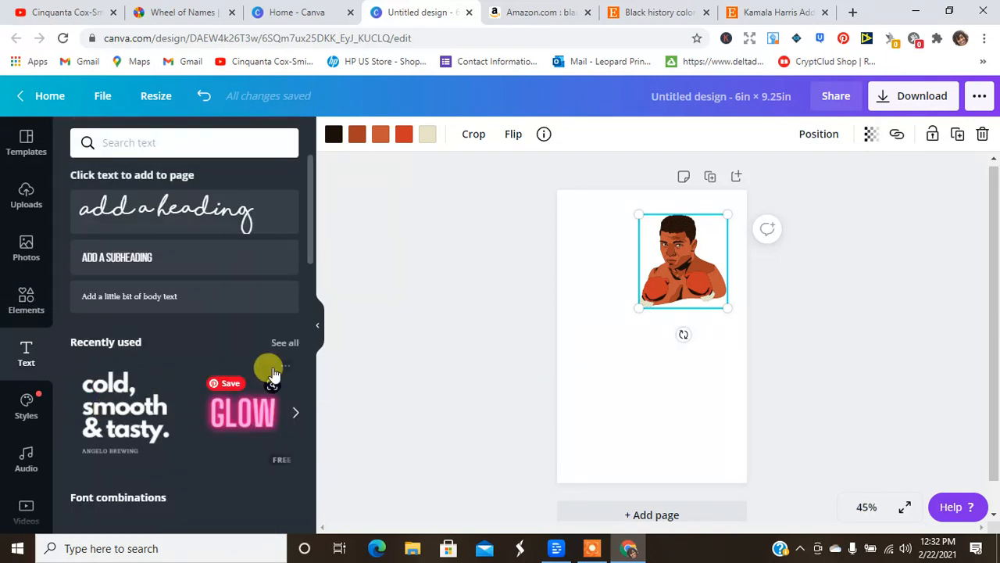
pyautogui.moveTo(309, 224); pyautogui.dragTo(312, 415)
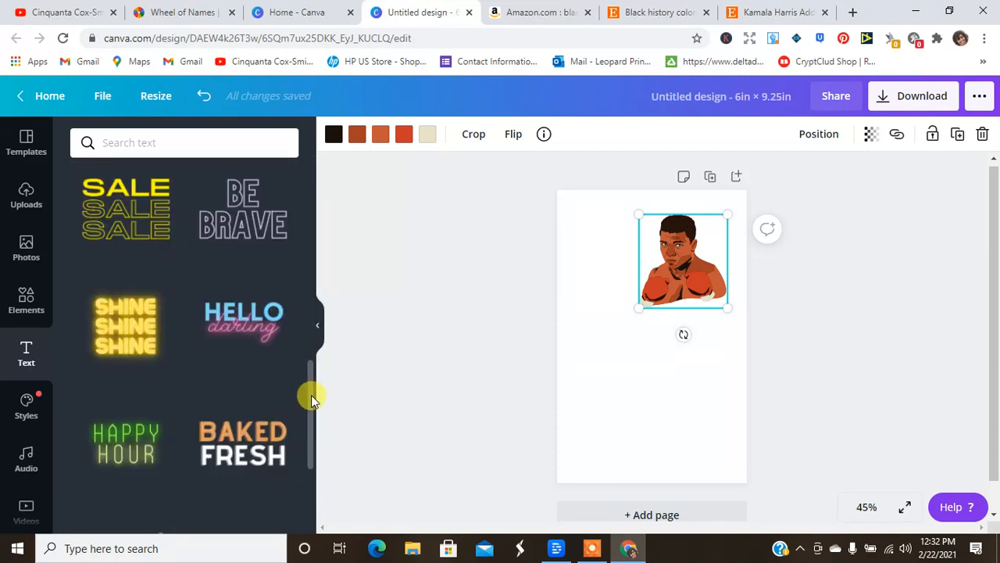
pyautogui.moveTo(311, 395); pyautogui.dragTo(313, 127)
pyautogui.click(113, 273)
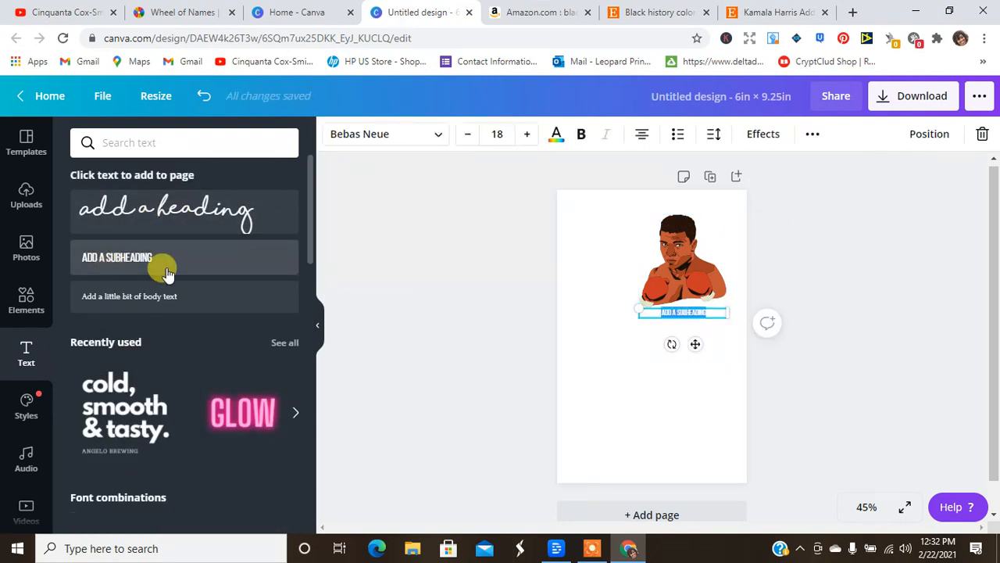
pyautogui.moveTo(639, 310); pyautogui.dragTo(453, 245)
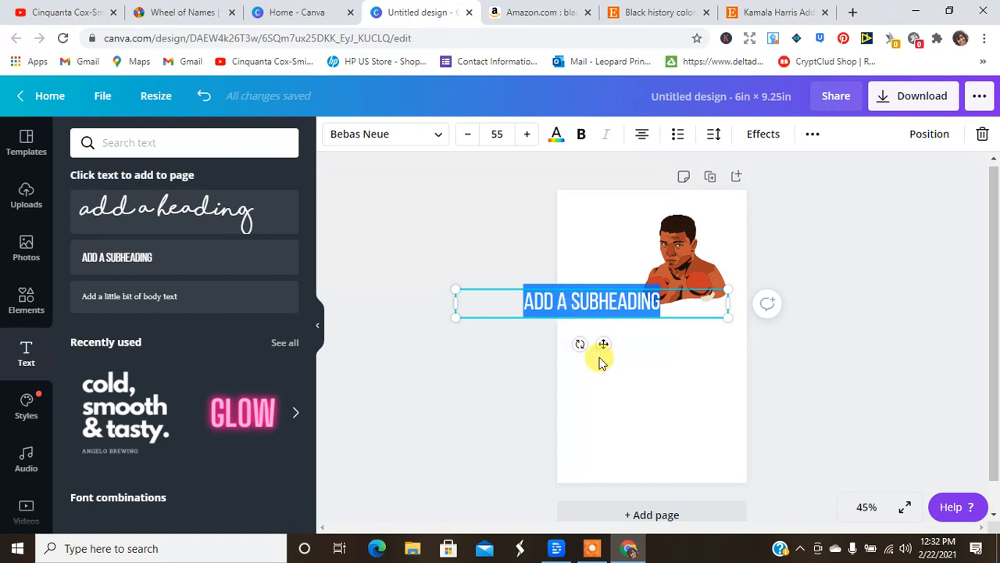
pyautogui.moveTo(601, 345); pyautogui.dragTo(664, 383)
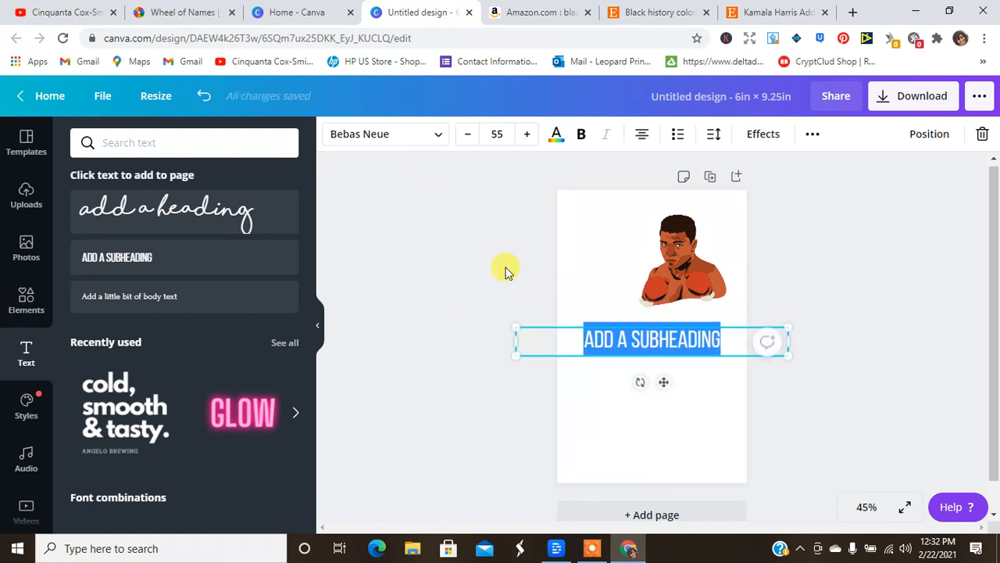
# - Style the subheading in the hello bella bold font at size 33.8 and replace its text with "Black History Facts"
pyautogui.click(422, 138)
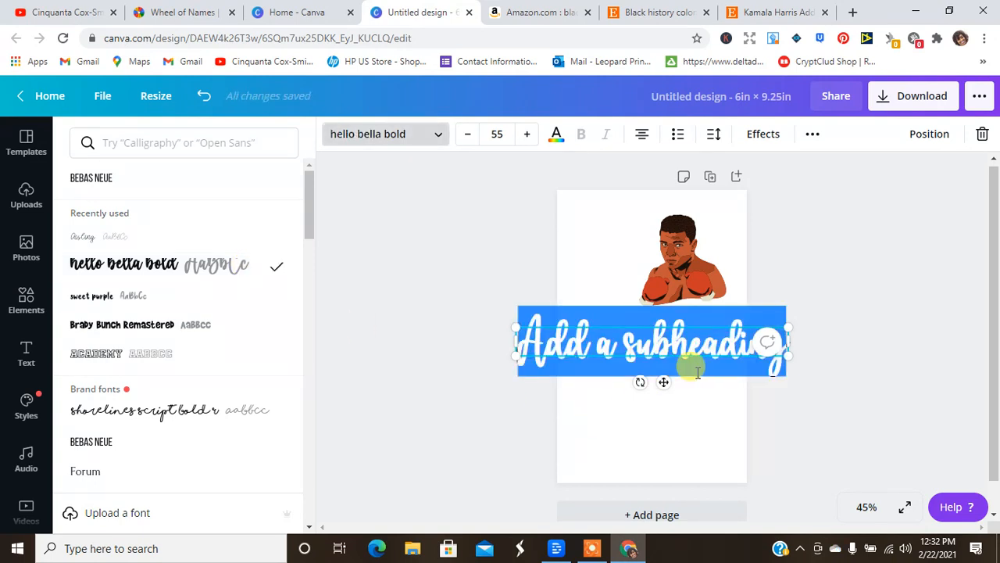
pyautogui.moveTo(512, 324); pyautogui.dragTo(623, 335)
pyautogui.moveTo(714, 382); pyautogui.dragTo(660, 379)
pyautogui.write('Black H')
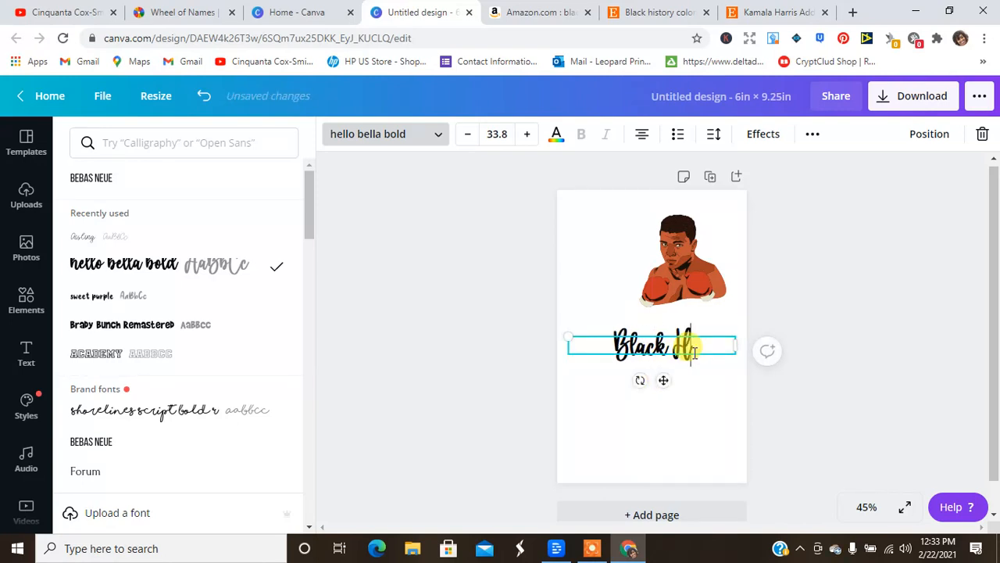
pyautogui.write('istory Facts')
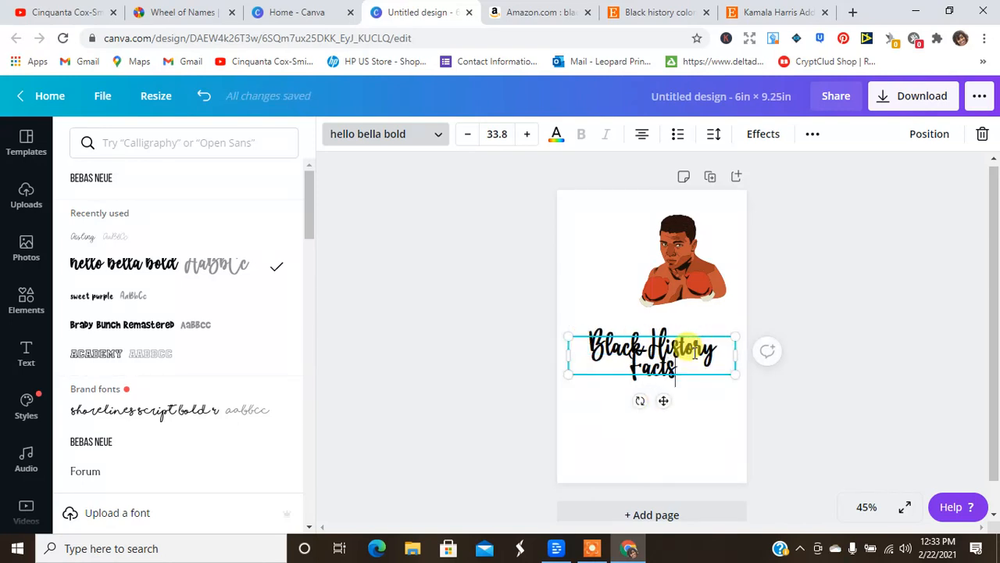
# - Fit the title on one line at size 26.9 across the page top and shrink the boxer illustration beneath its right end
pyautogui.moveTo(739, 358); pyautogui.dragTo(769, 359)
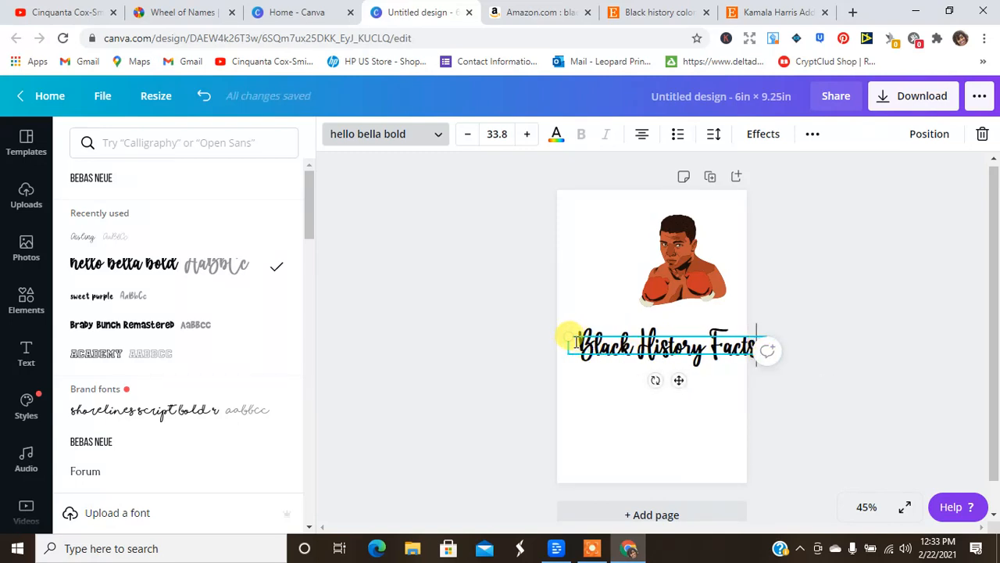
pyautogui.moveTo(585, 341); pyautogui.dragTo(612, 342)
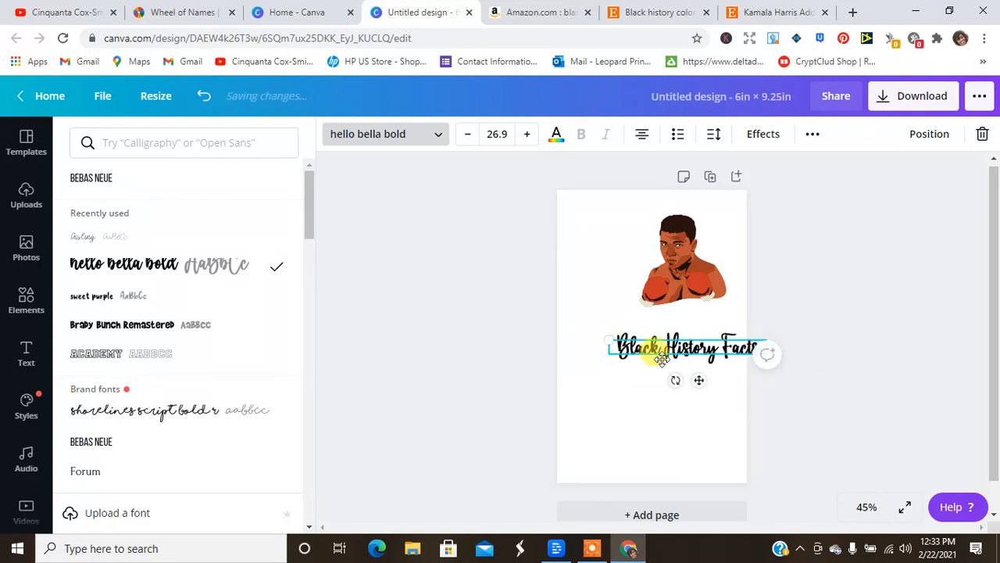
pyautogui.moveTo(668, 306); pyautogui.dragTo(660, 248)
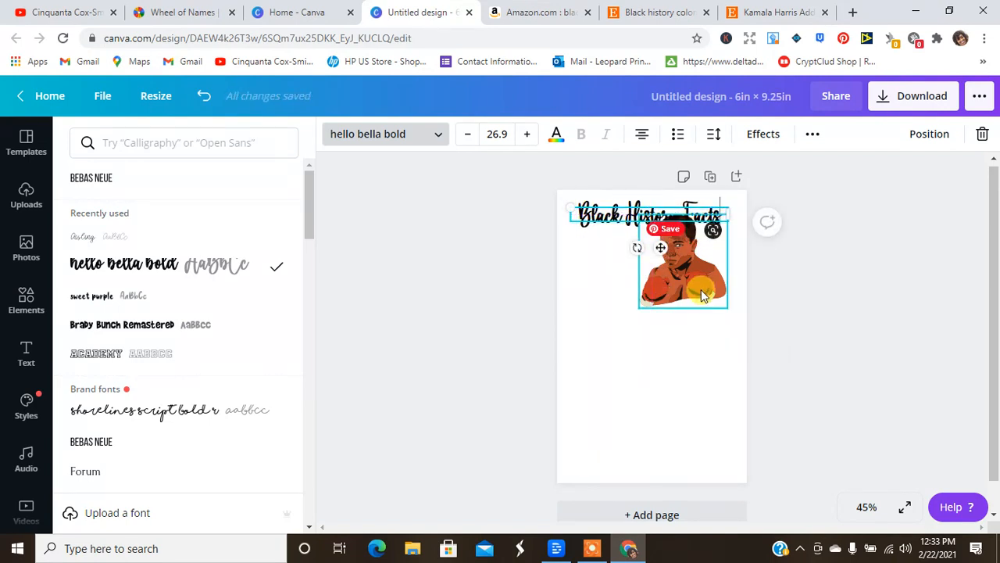
pyautogui.moveTo(701, 289)
pyautogui.mouseDown()
pyautogui.moveTo(737, 317)
pyautogui.moveTo(698, 280)
pyautogui.moveTo(712, 291)
pyautogui.mouseUp()
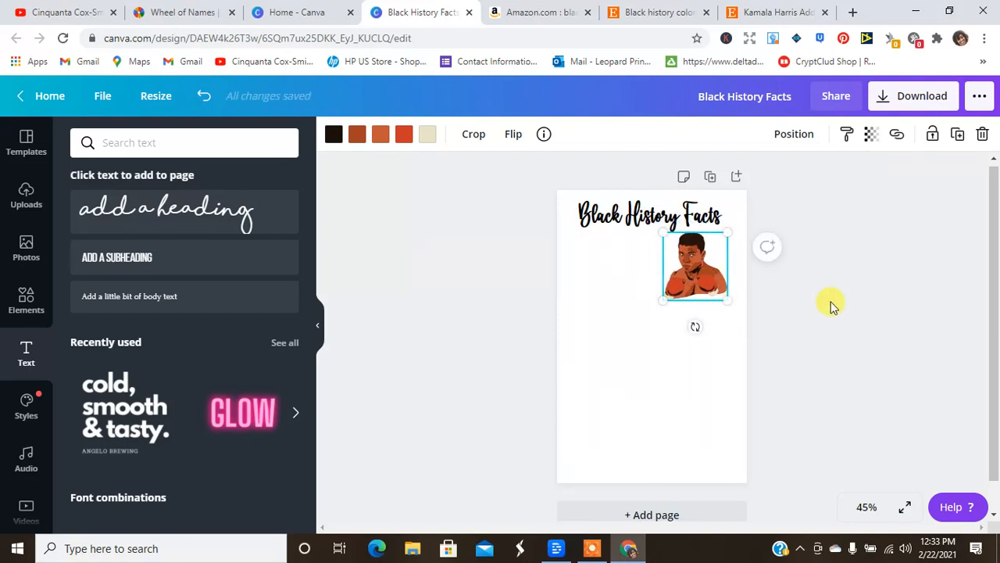
pyautogui.click(601, 161)
# - Switch to the browser tab with the Kamala Harris listing and search Google for "muhammad ali" there
pyautogui.click(755, 17)
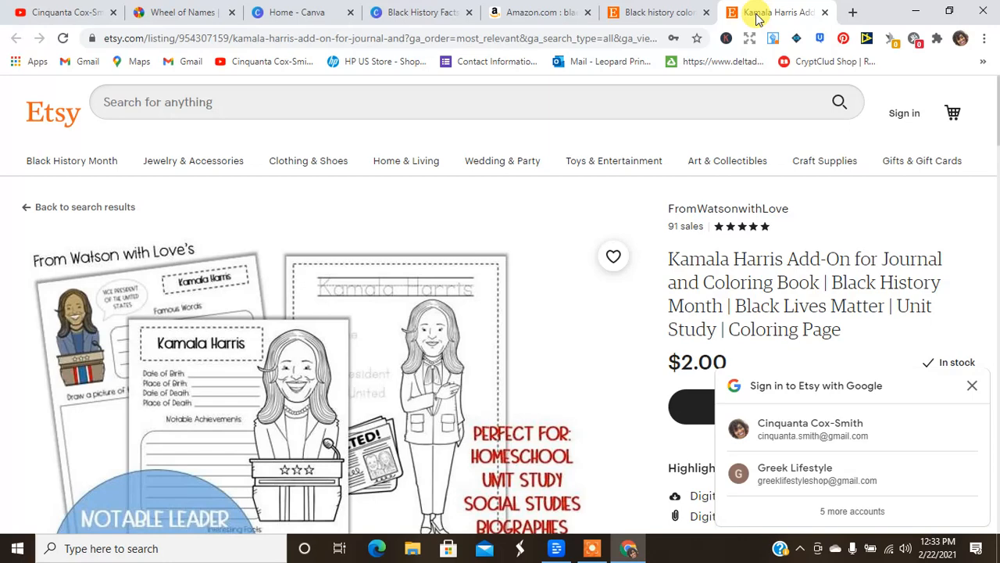
pyautogui.click(534, 41)
pyautogui.write('muhamm')
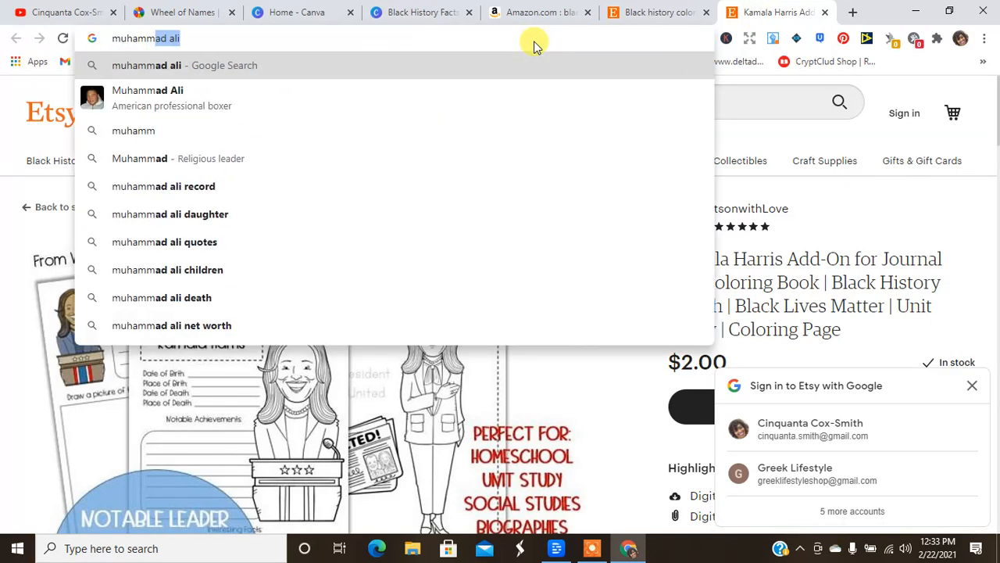
pyautogui.press('Return')
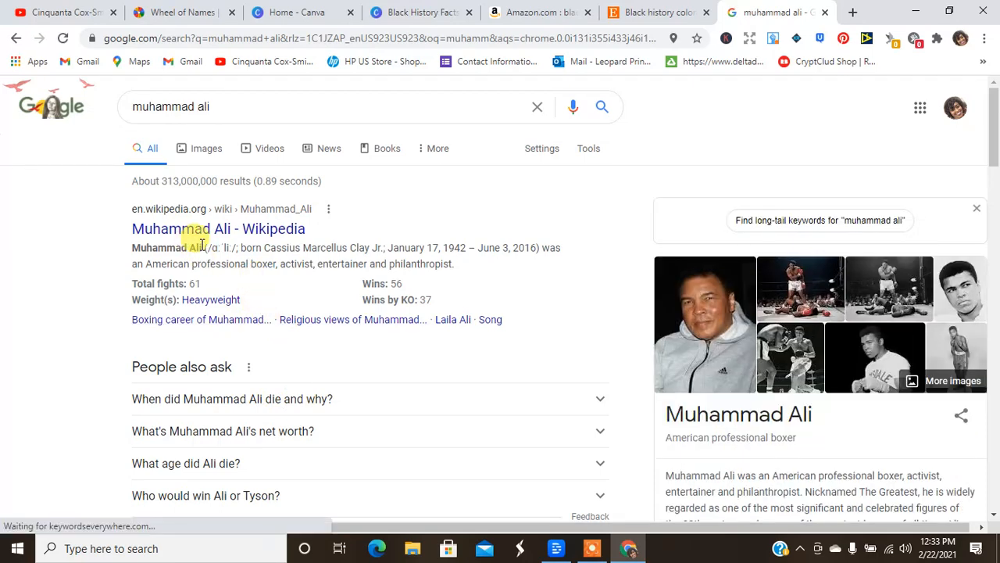
# - Copy the name "Muhammad Ali" from the Wikipedia search result and return to the Black History Facts design in Canva
pyautogui.moveTo(202, 249); pyautogui.dragTo(136, 246)
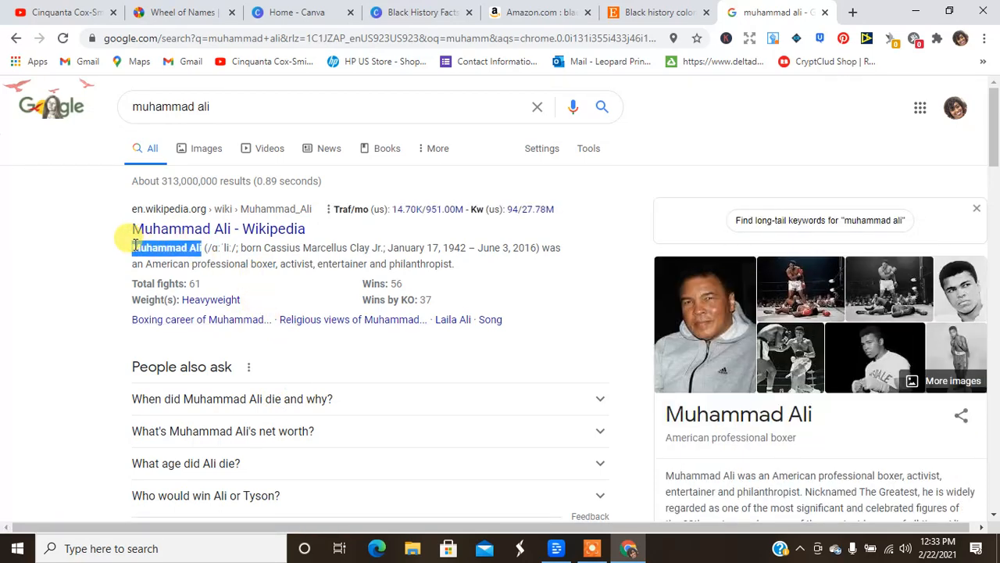
pyautogui.rightClick(136, 246)
pyautogui.click(145, 255)
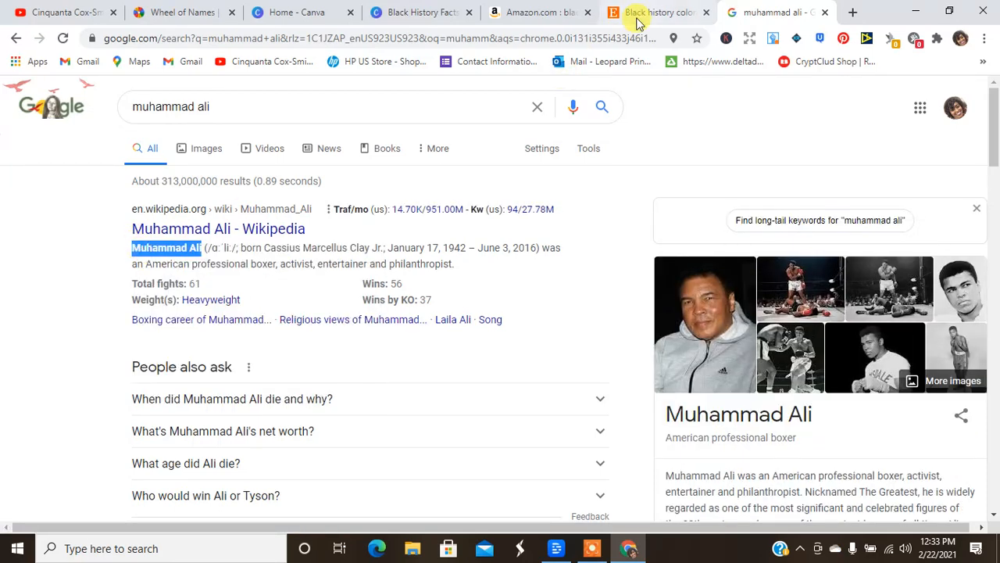
pyautogui.click(637, 20)
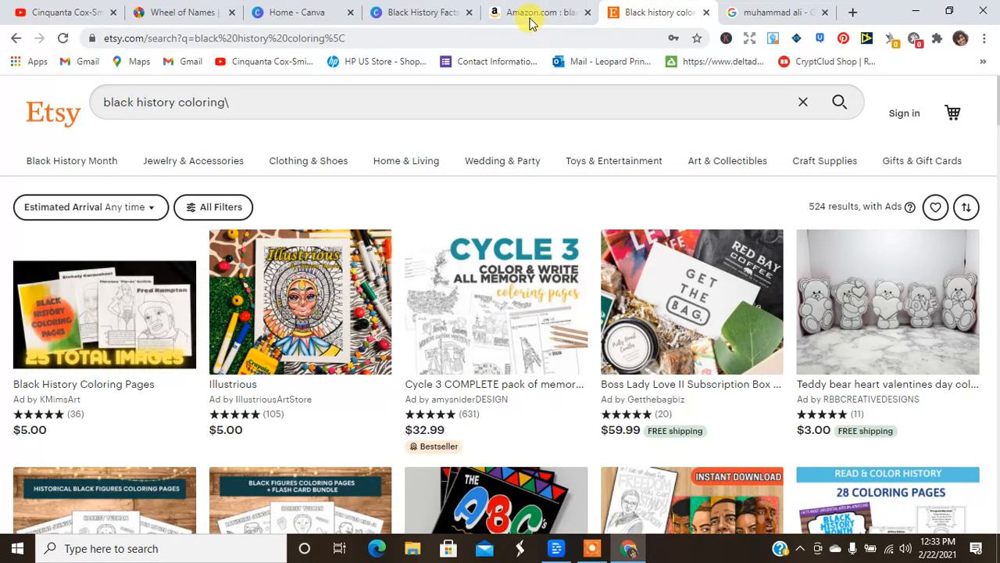
pyautogui.click(391, 14)
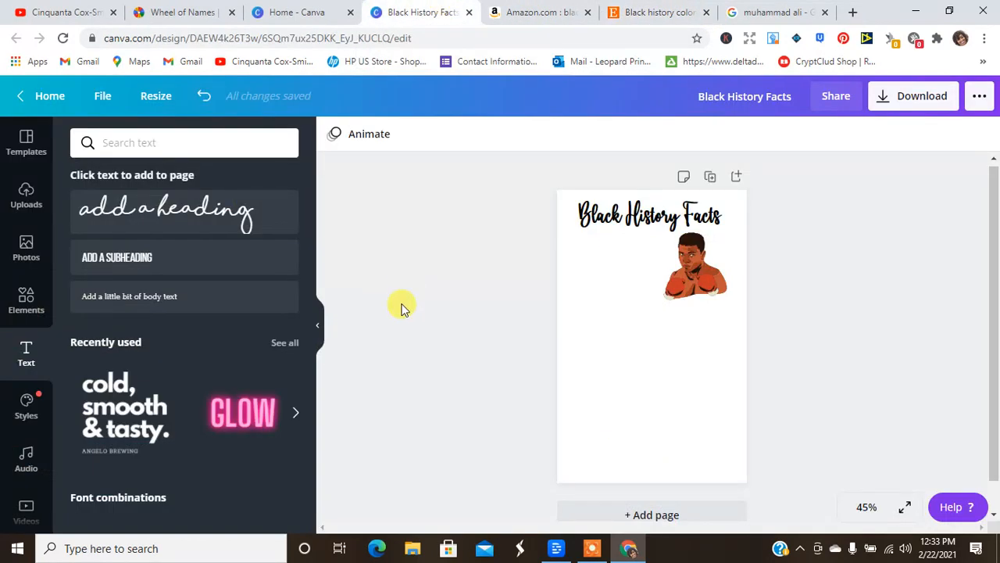
# - Add a subheading to the page and replace its placeholder text with the copied name "Muhammad Ali"
pyautogui.click(115, 260)
pyautogui.moveTo(630, 335); pyautogui.dragTo(590, 319)
pyautogui.rightClick(655, 328)
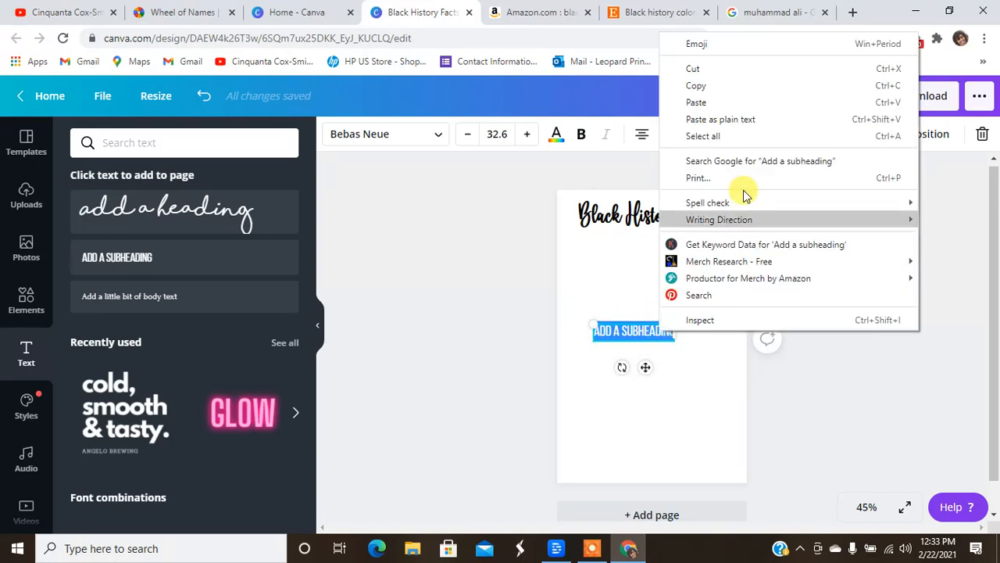
pyautogui.click(717, 97)
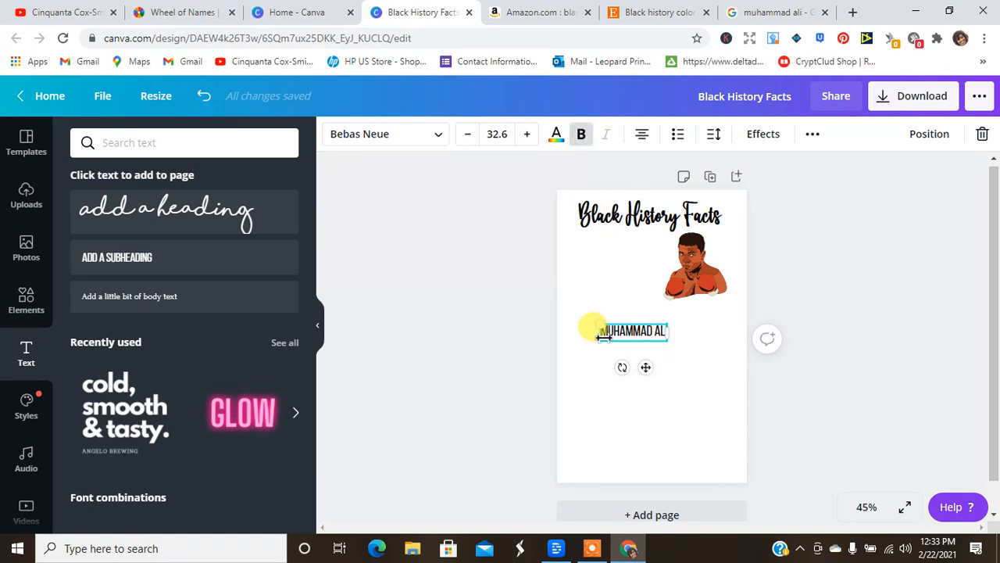
# - Make the whole "Muhammad Ali" text bold, including its first letters
pyautogui.moveTo(606, 333); pyautogui.dragTo(665, 343)
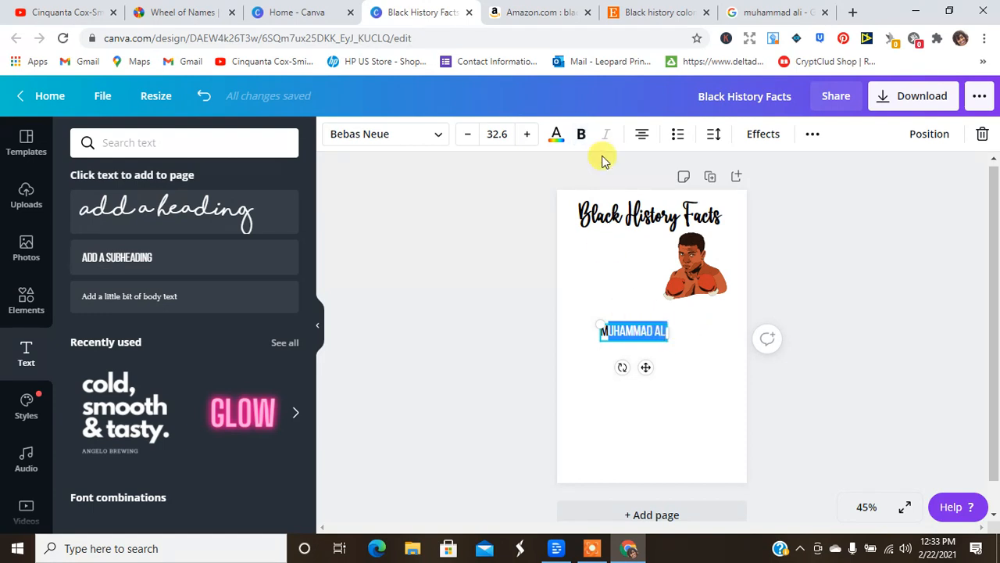
pyautogui.click(578, 134)
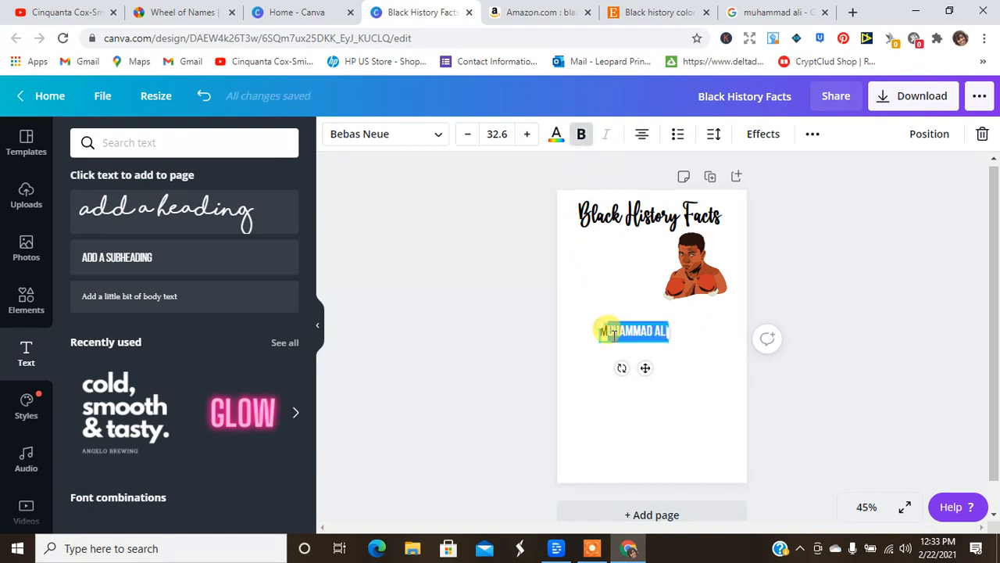
pyautogui.click(599, 336)
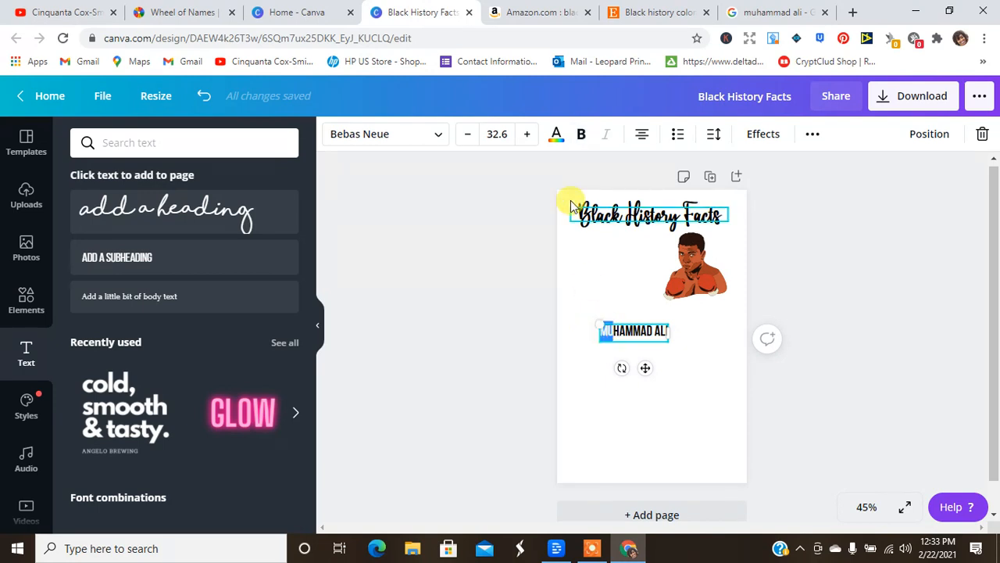
pyautogui.click(583, 141)
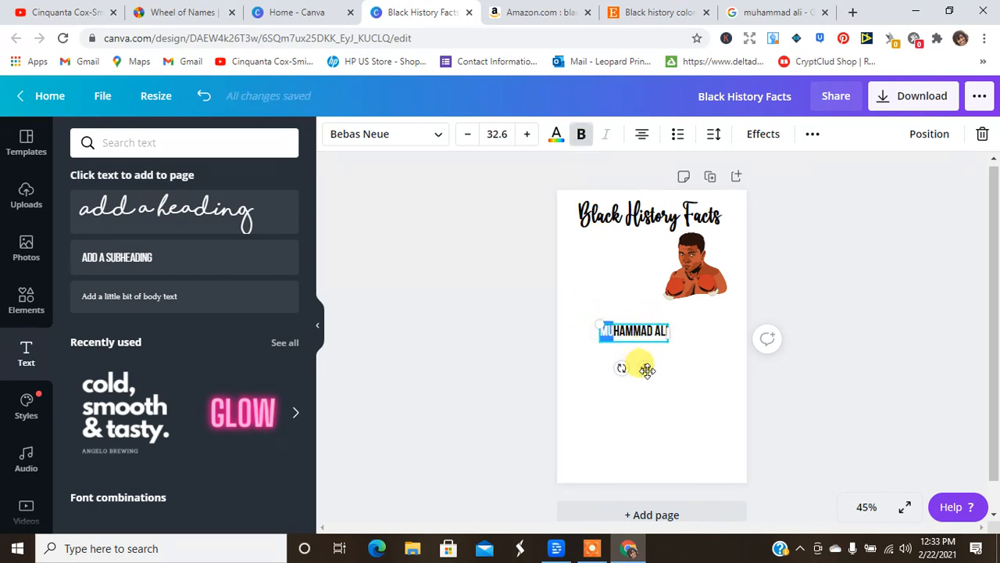
# - Place the "Muhammad Ali" text centered directly beneath the boxer illustration and shrink it to size 24
pyautogui.moveTo(647, 369); pyautogui.dragTo(709, 347)
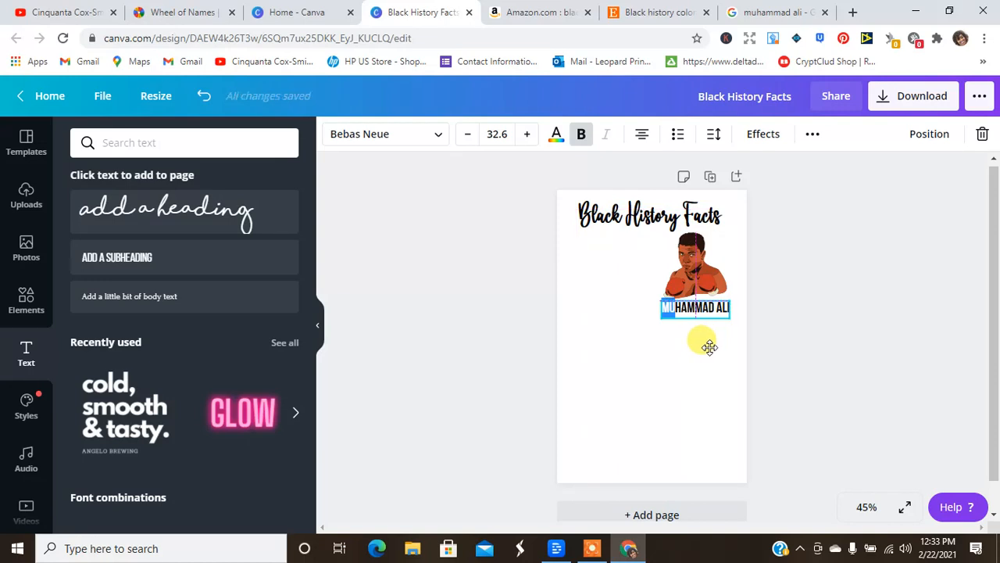
pyautogui.click(835, 280)
pyautogui.click(726, 309)
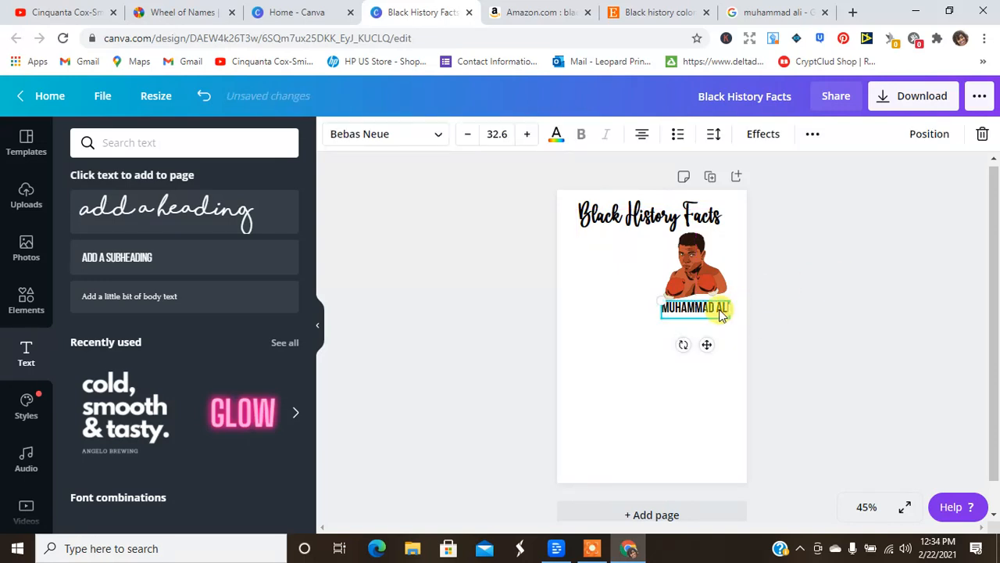
pyautogui.moveTo(662, 306); pyautogui.dragTo(707, 340)
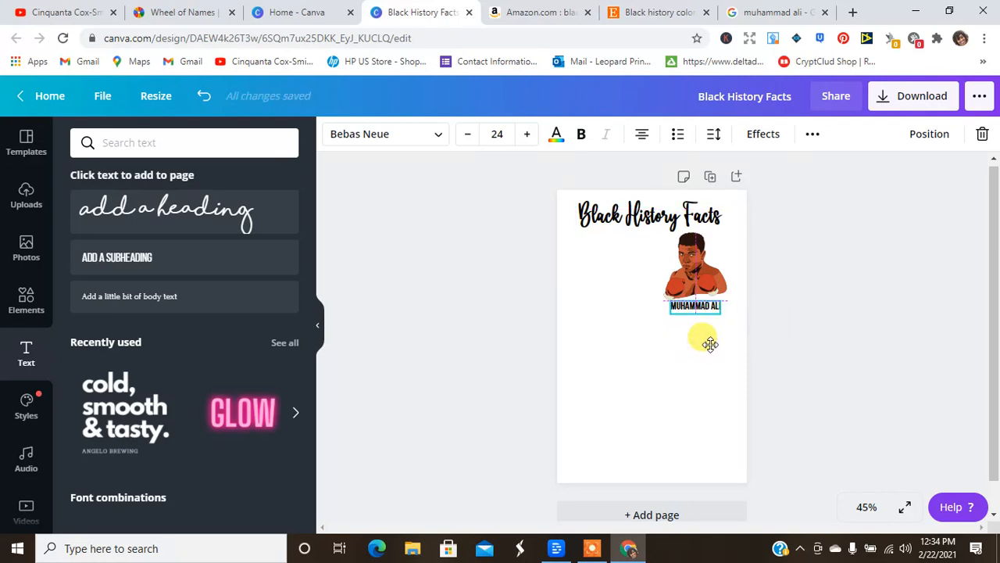
# - Clear the "black history" element search, browse all shapes and add the outlined square with rounded corners to the page
pyautogui.click(26, 303)
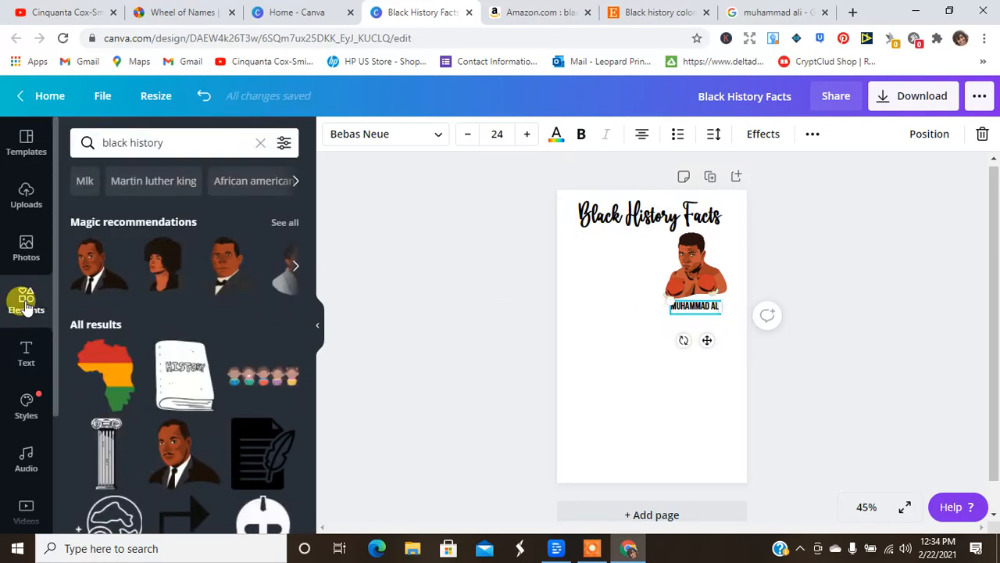
pyautogui.click(260, 146)
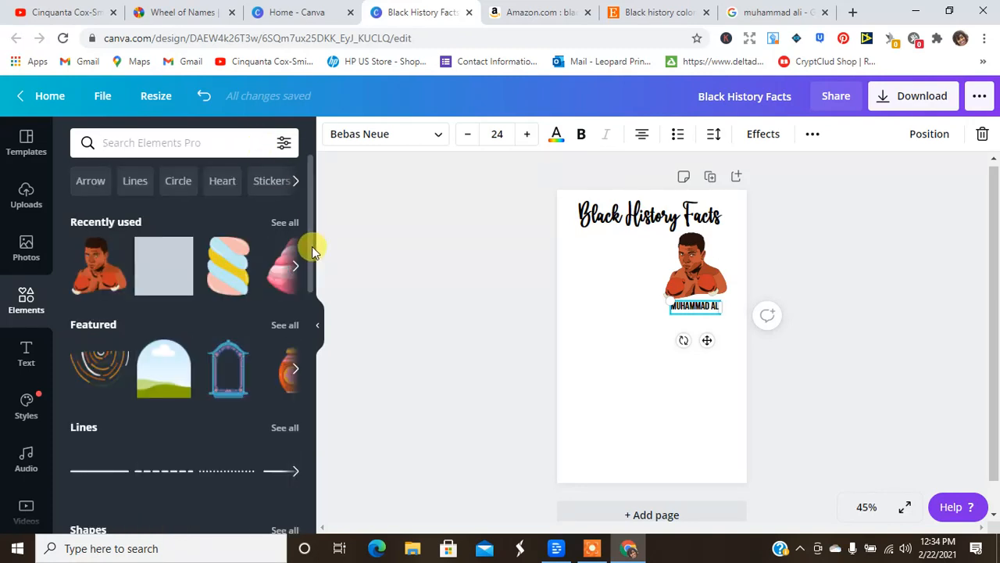
pyautogui.moveTo(312, 253); pyautogui.dragTo(308, 371)
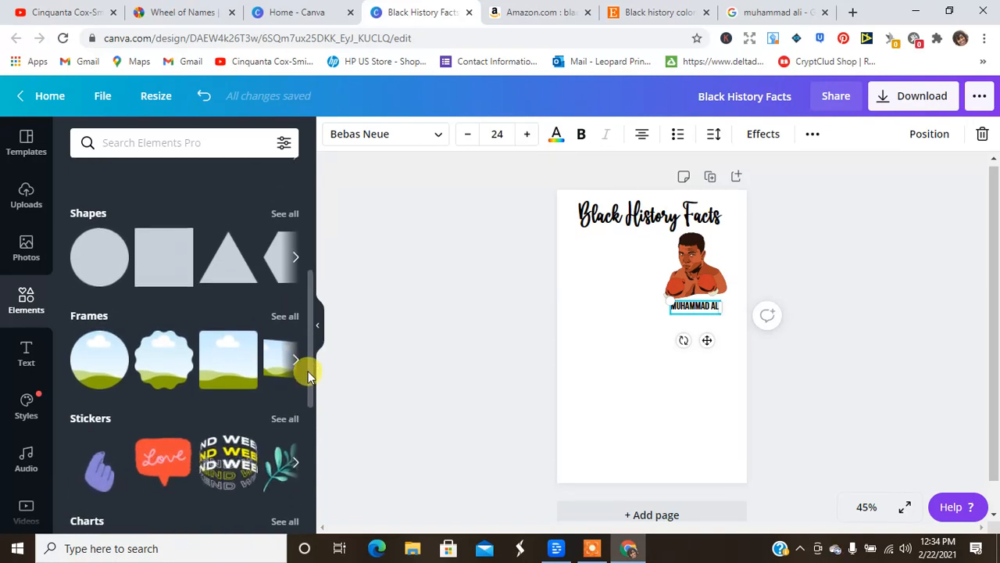
pyautogui.click(300, 262)
pyautogui.click(286, 215)
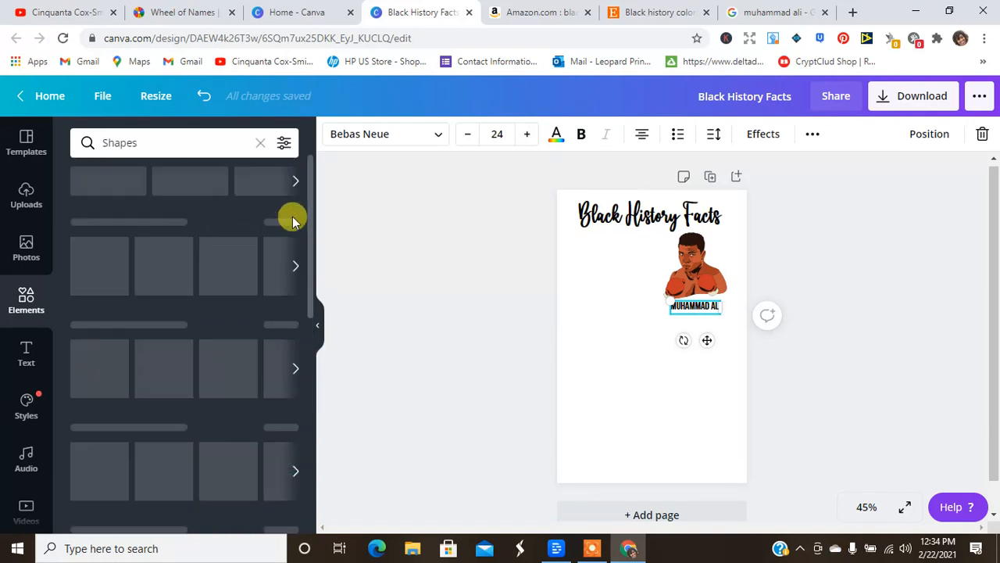
pyautogui.moveTo(313, 273); pyautogui.dragTo(319, 417)
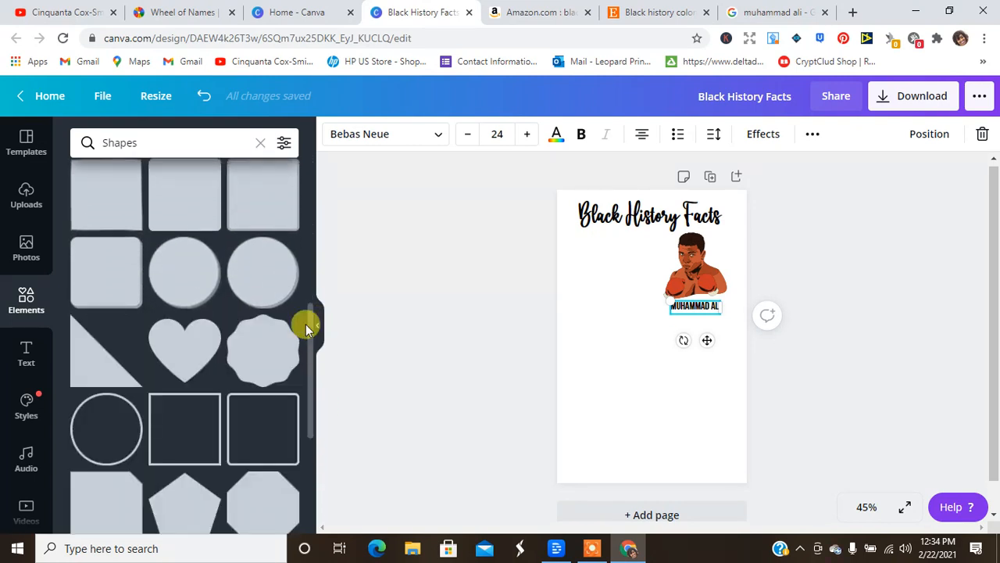
pyautogui.moveTo(310, 326); pyautogui.dragTo(309, 375)
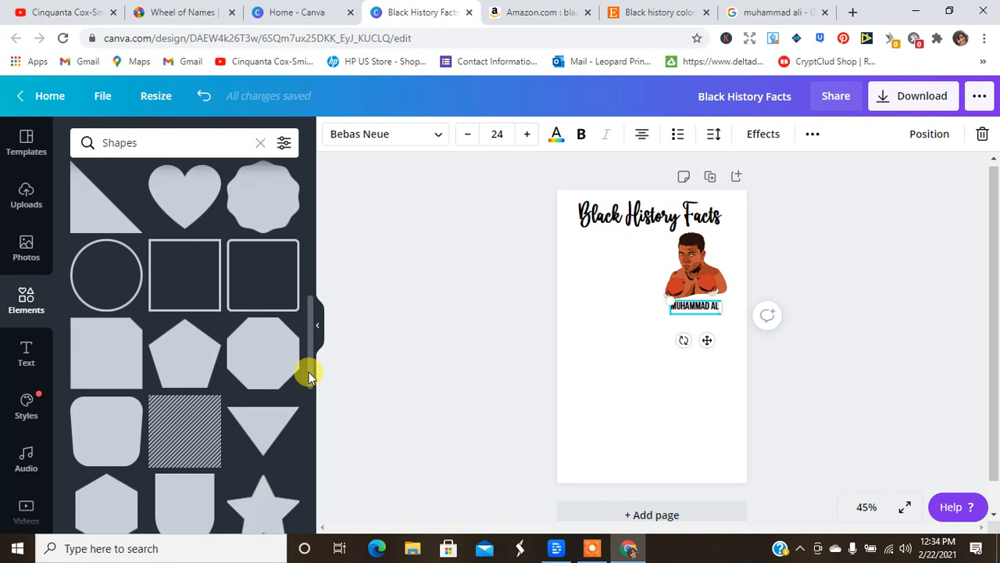
pyautogui.click(255, 291)
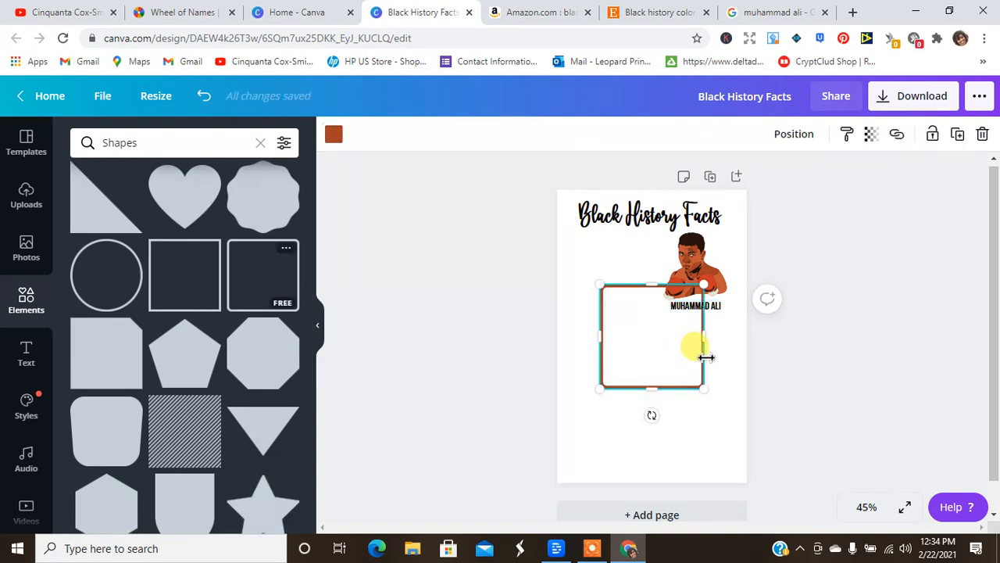
# - Resize the rounded square outline to about 2.6 x 2.6 in and place it beside the boxer, aligned with the title's left edge
pyautogui.moveTo(645, 369); pyautogui.dragTo(608, 319)
pyautogui.moveTo(671, 344); pyautogui.dragTo(656, 327)
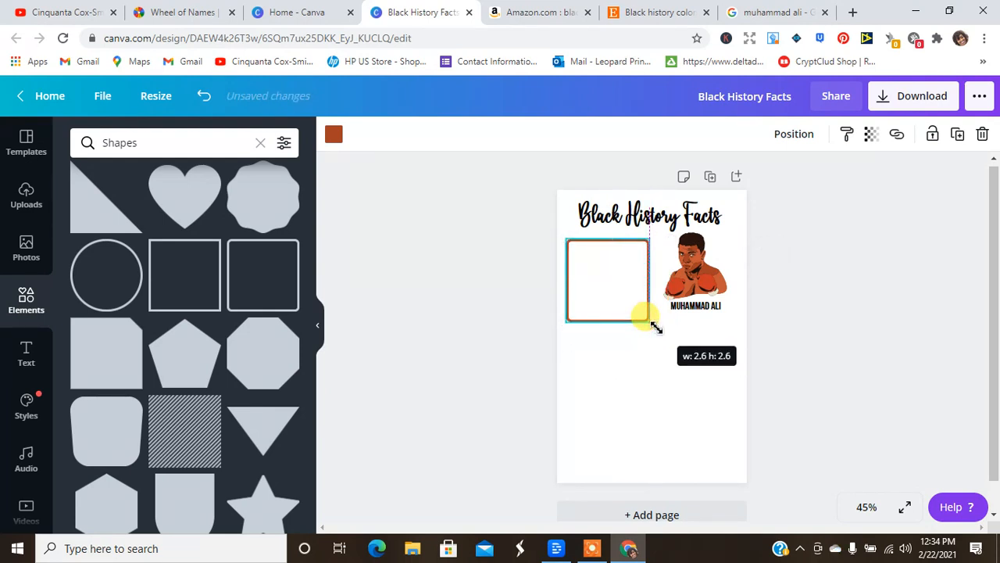
pyautogui.moveTo(614, 279); pyautogui.dragTo(619, 273)
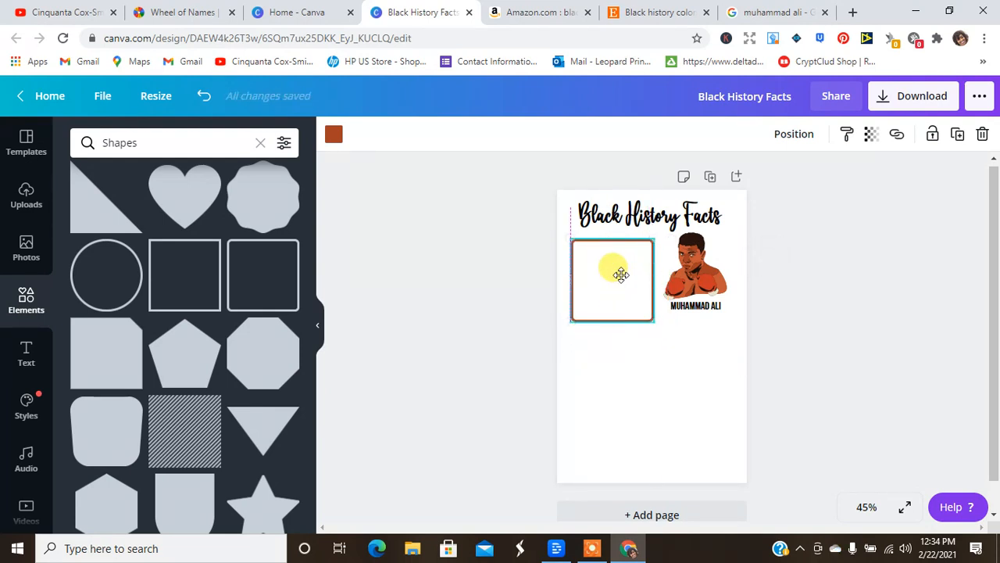
# - Duplicate the rounded outline and stretch the copy into a large box spanning the title's width across the lower half of the page
pyautogui.click(957, 134)
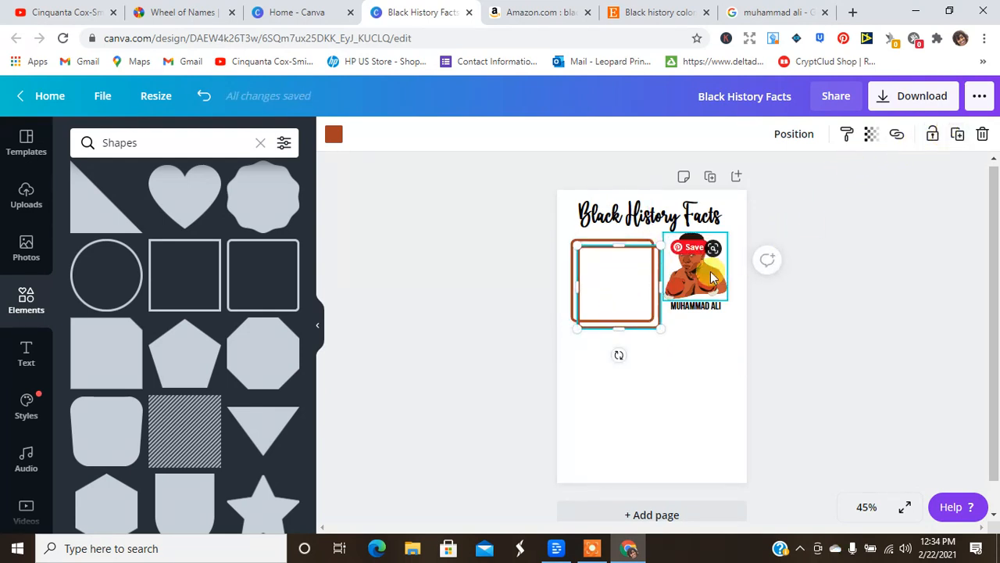
pyautogui.moveTo(713, 273); pyautogui.dragTo(728, 415)
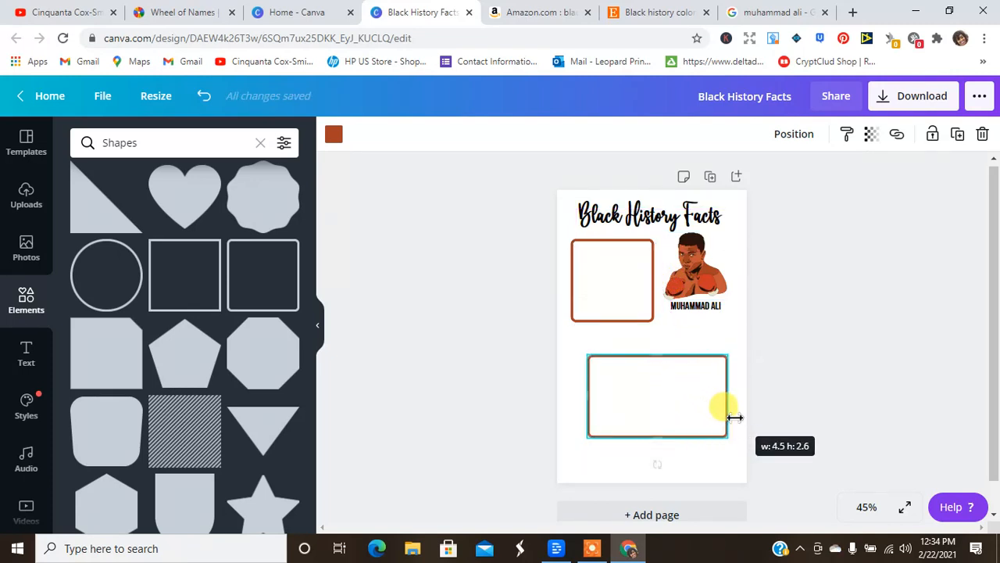
pyautogui.moveTo(588, 392); pyautogui.dragTo(573, 392)
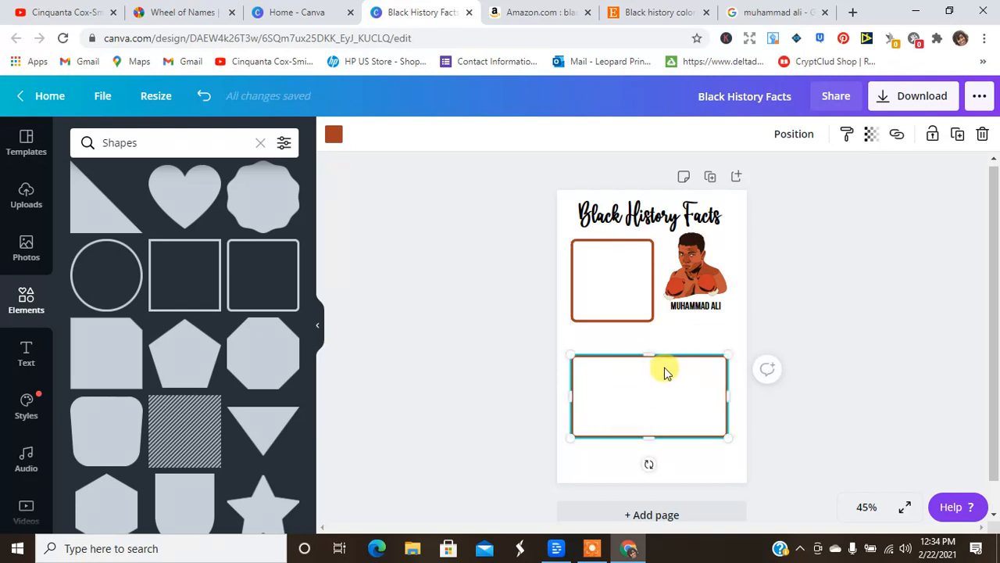
pyautogui.moveTo(654, 356); pyautogui.dragTo(654, 338)
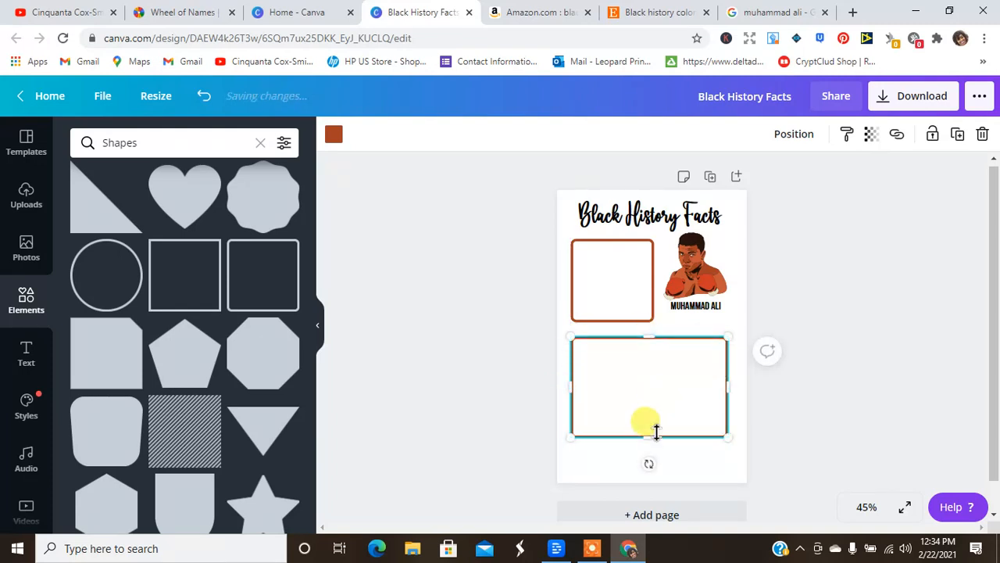
pyautogui.moveTo(655, 437); pyautogui.dragTo(654, 468)
pyautogui.click(817, 412)
pyautogui.scroll(-1, 996, 288)
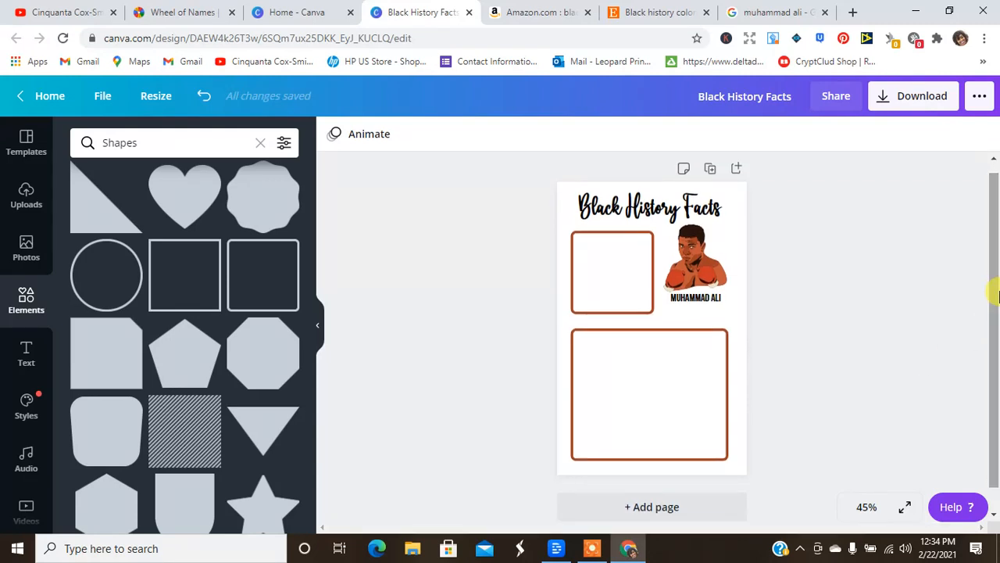
# - Search the elements for "line" and add the plain solid line to the page
pyautogui.click(261, 144)
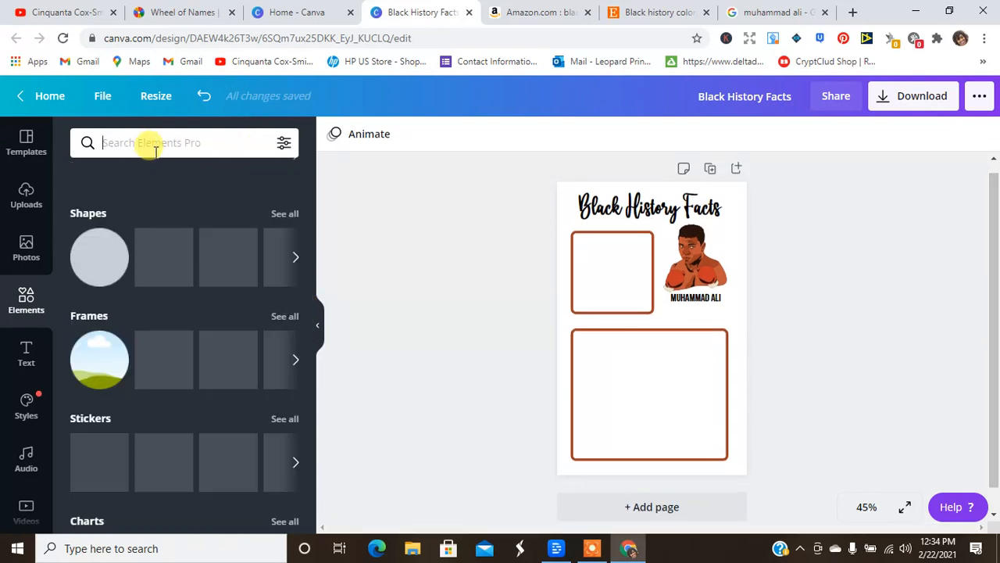
pyautogui.write('line')
pyautogui.press('Return')
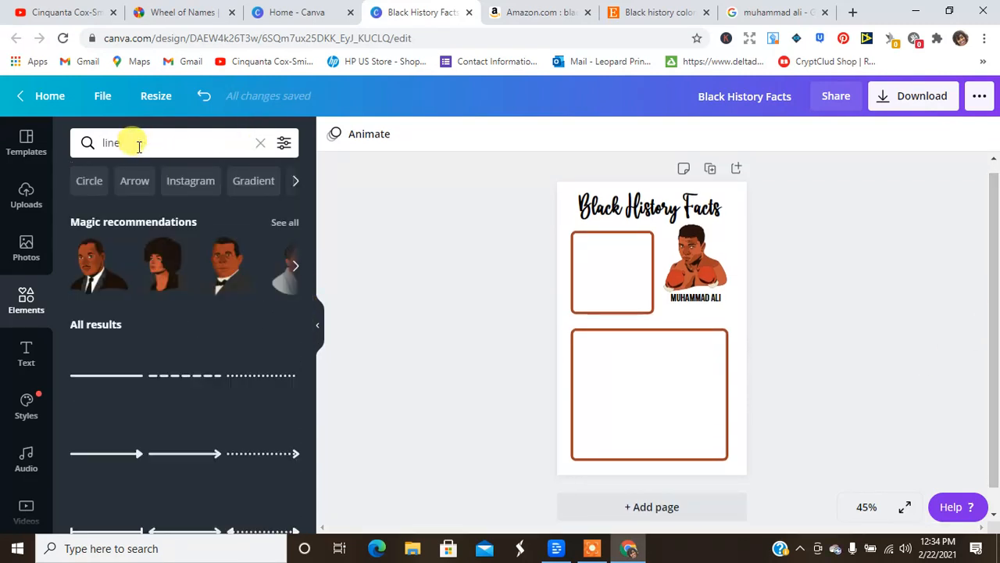
pyautogui.click(113, 377)
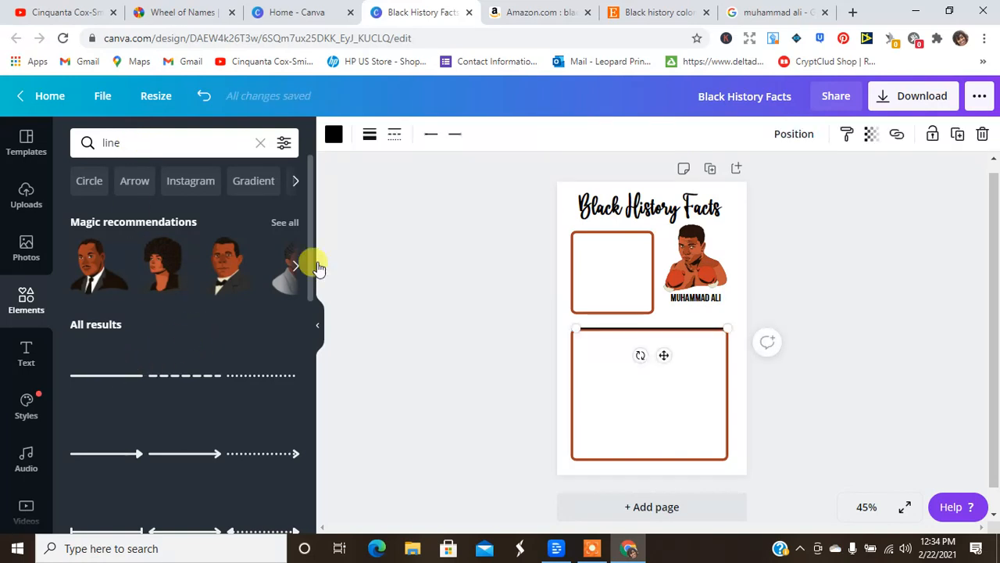
# - Review the line's end and dash styles and set its line weight to 1
pyautogui.click(430, 139)
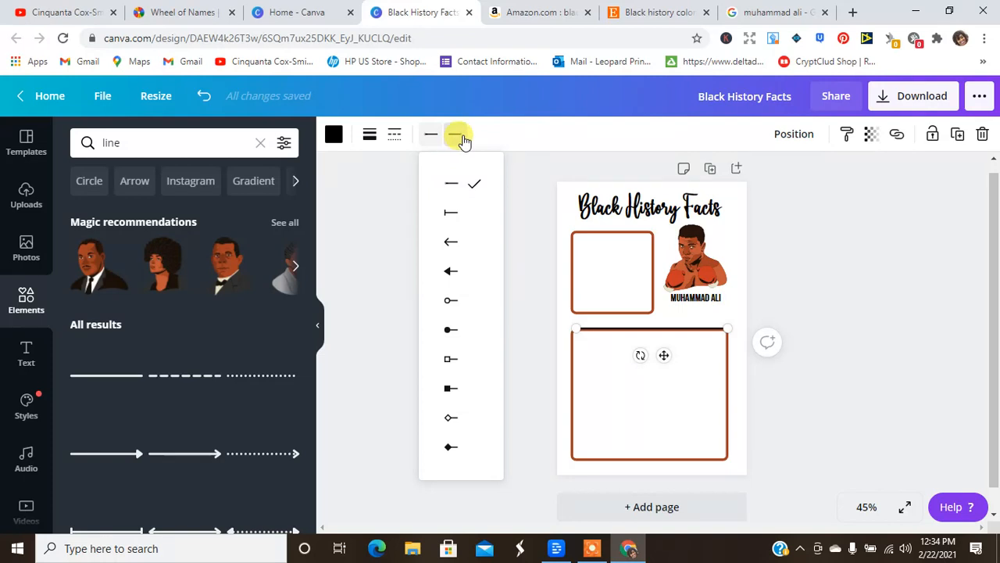
pyautogui.click(458, 138)
pyautogui.click(397, 136)
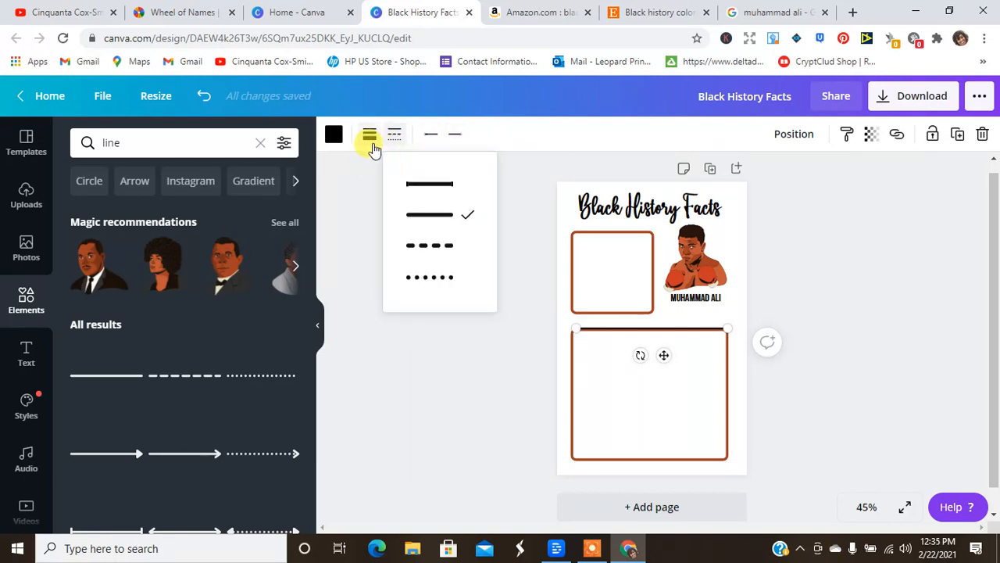
pyautogui.click(370, 139)
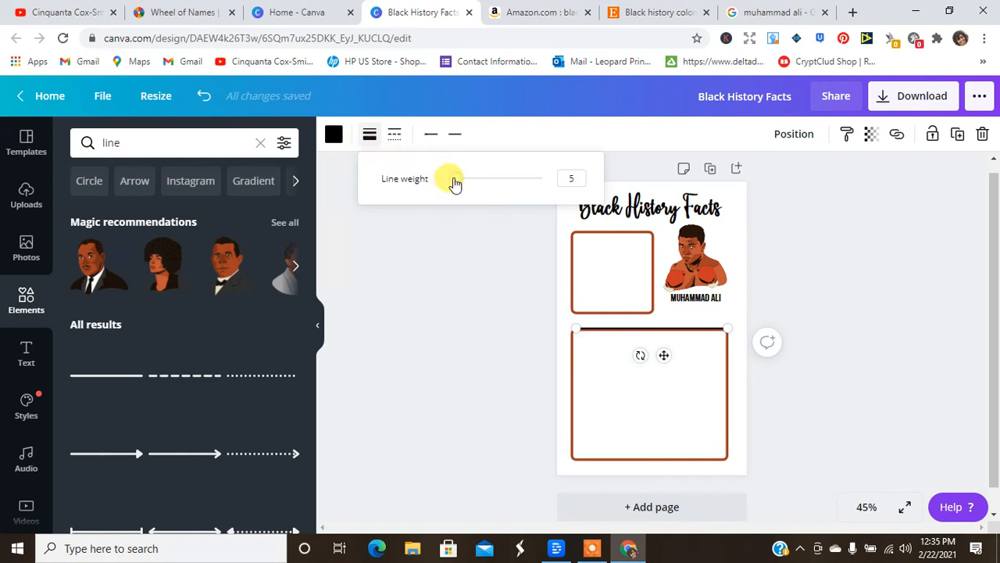
pyautogui.moveTo(455, 182); pyautogui.dragTo(446, 179)
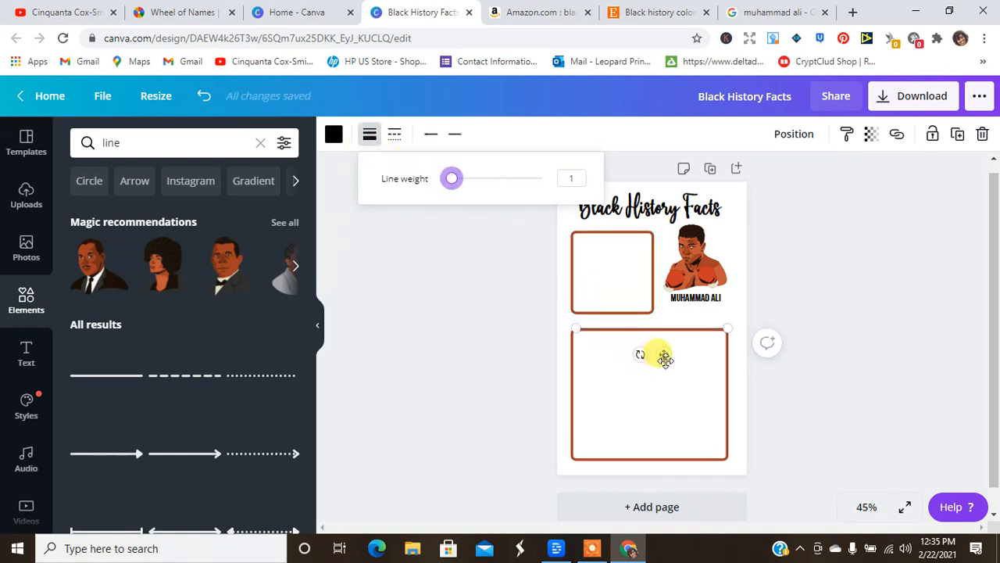
# - Move the thin line just inside the large box's upper edge, color it black and adjust its left end to fit within the border
pyautogui.moveTo(664, 358); pyautogui.dragTo(665, 375)
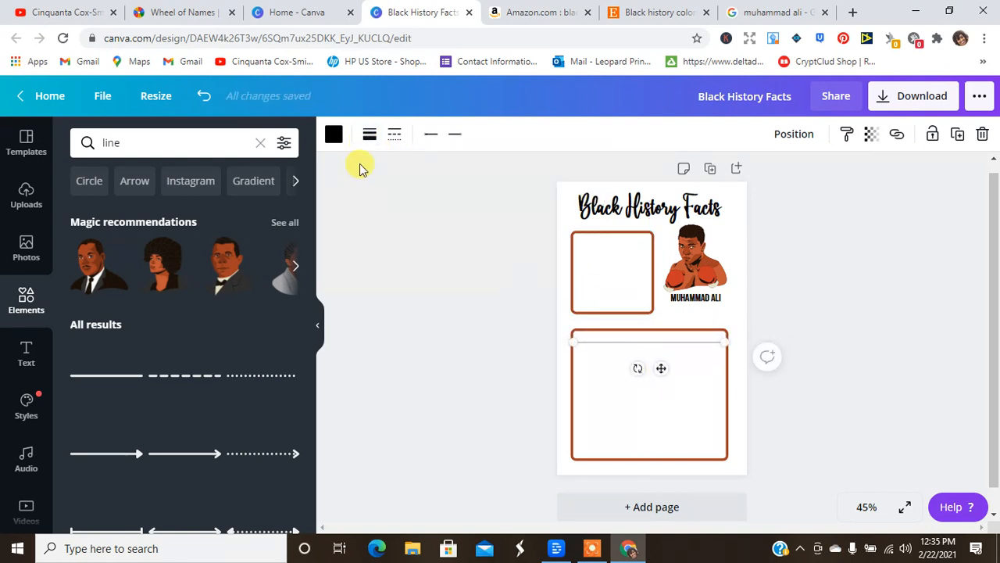
pyautogui.click(334, 134)
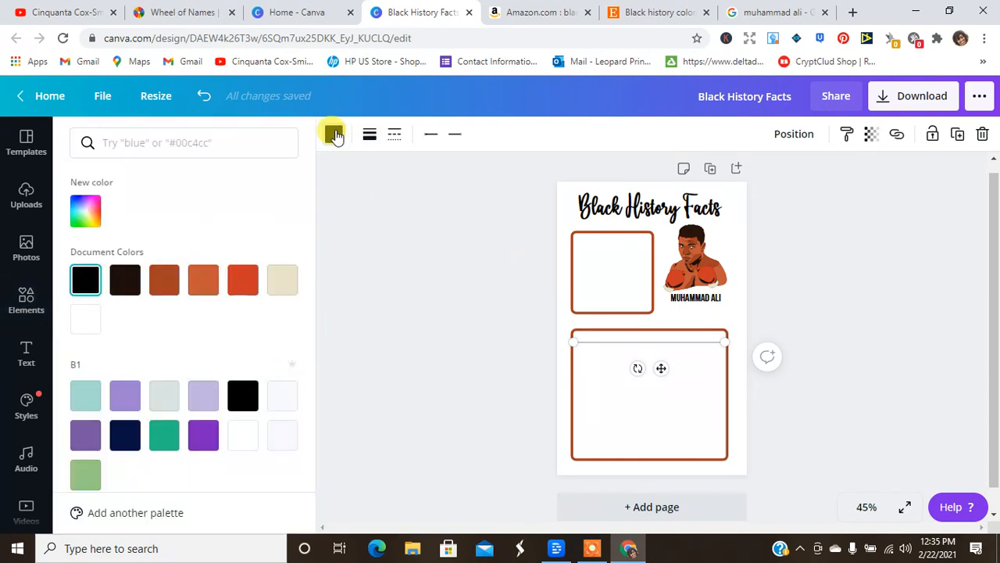
pyautogui.click(243, 396)
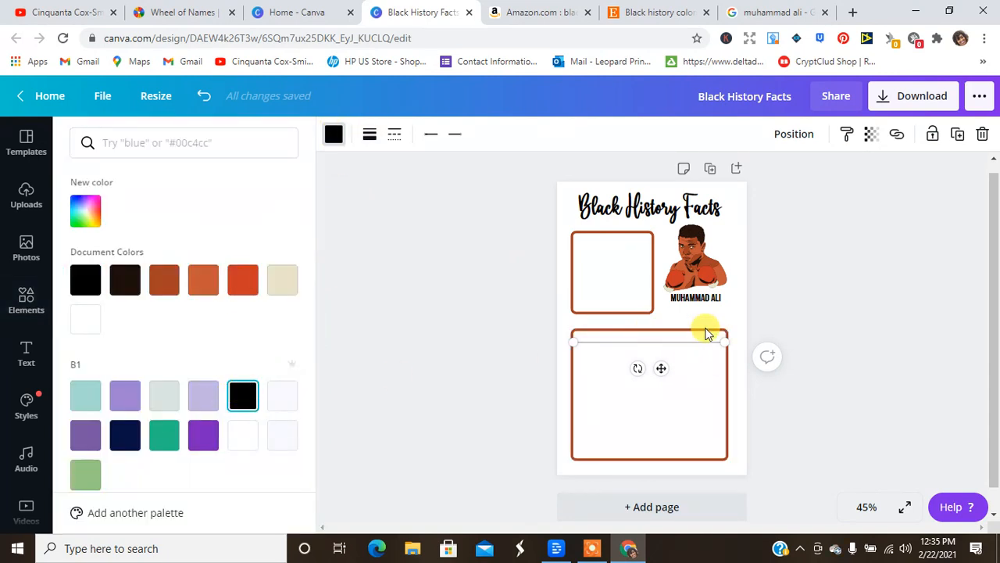
pyautogui.click(858, 362)
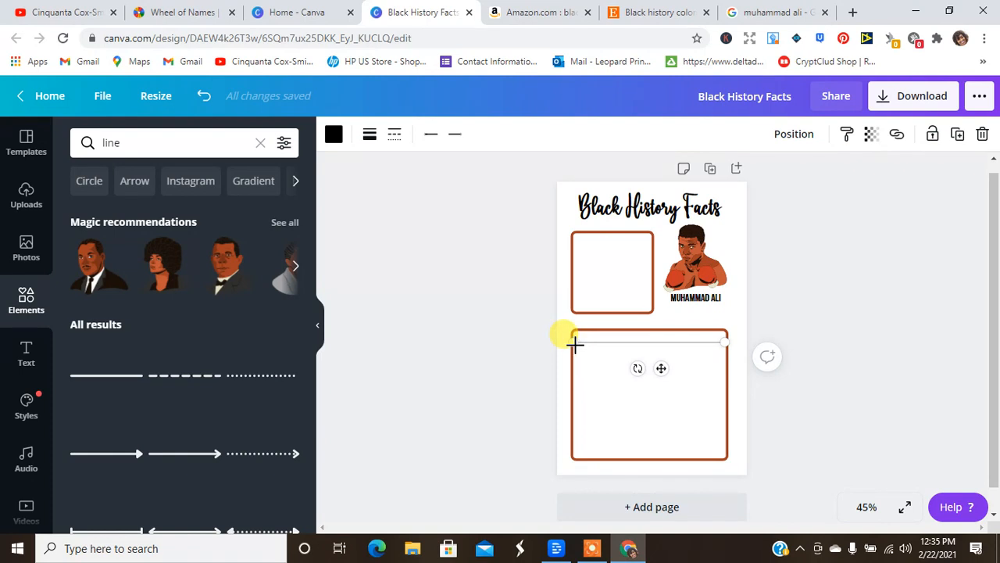
pyautogui.moveTo(575, 344); pyautogui.dragTo(576, 342)
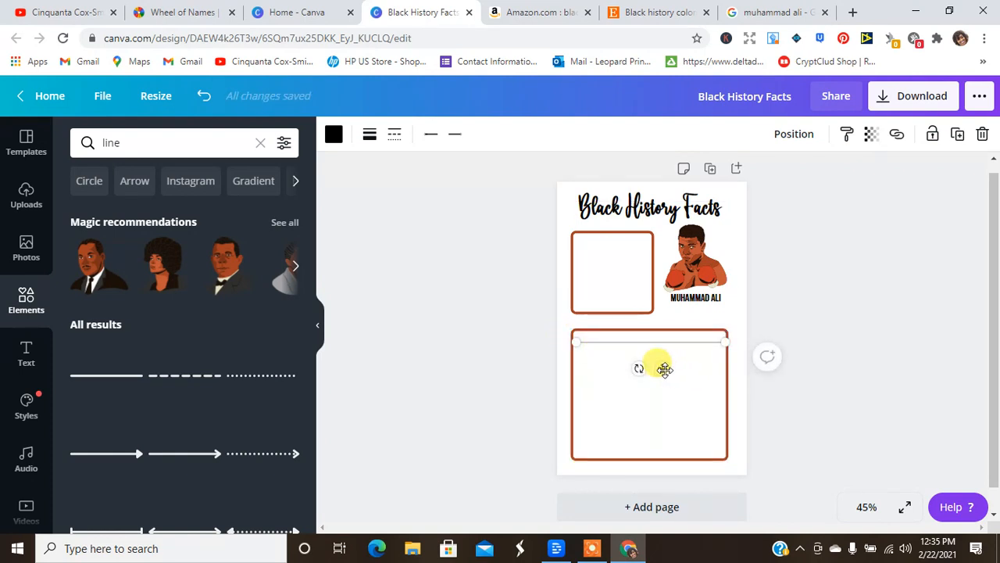
# - Nudge the line slightly lower inside the large box and recolor it with the dark near-black document color
pyautogui.moveTo(662, 371); pyautogui.dragTo(663, 373)
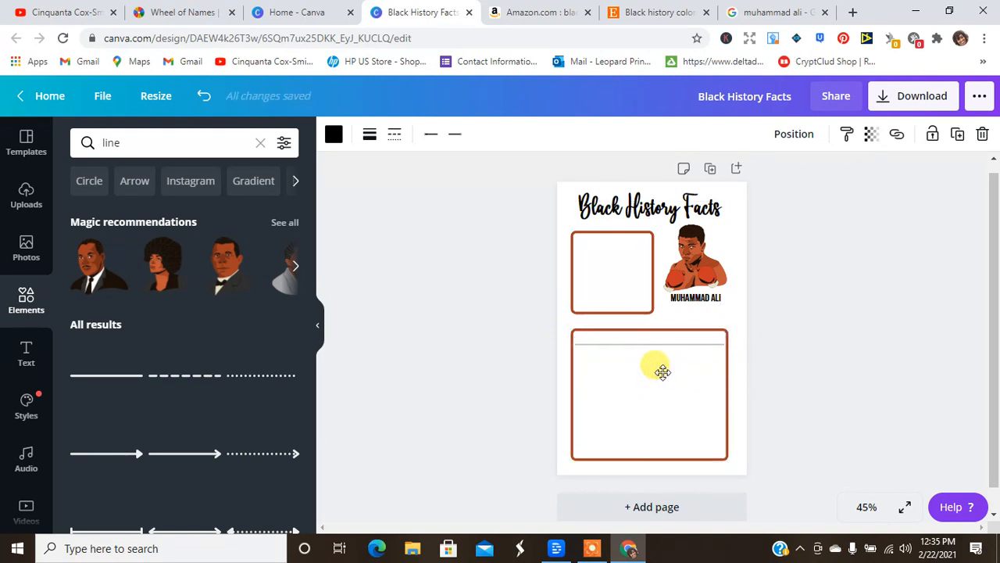
pyautogui.click(832, 335)
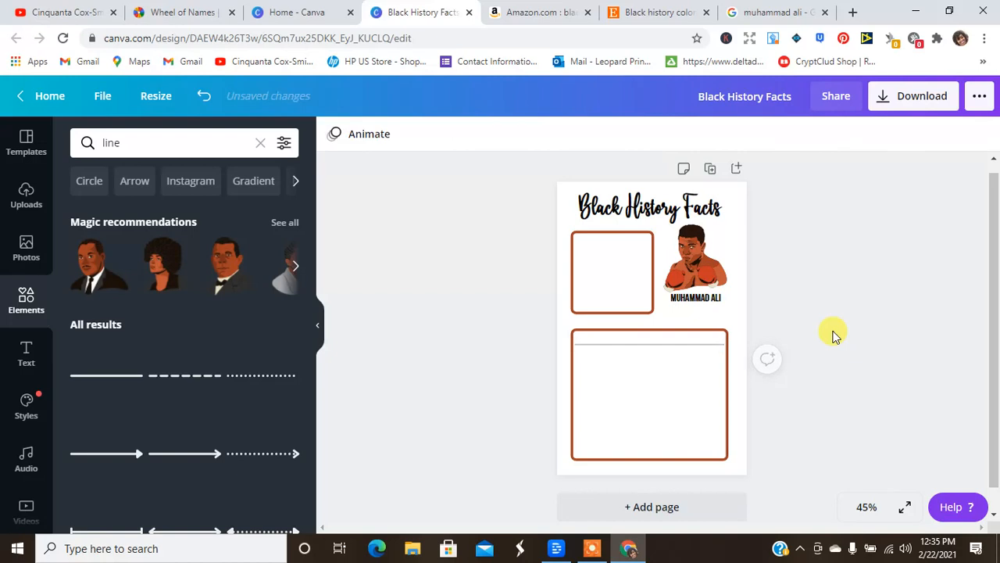
pyautogui.click(646, 345)
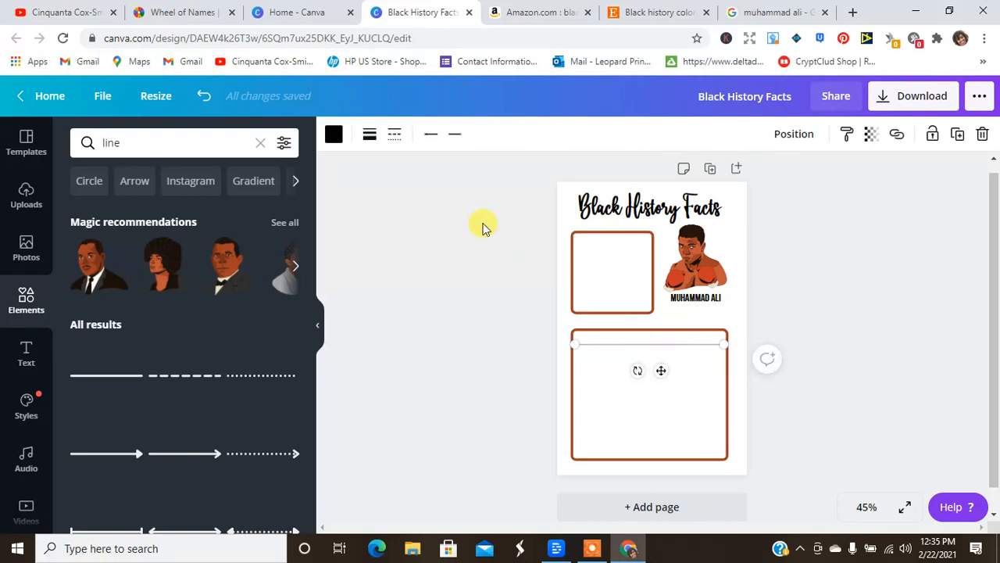
pyautogui.click(333, 137)
pyautogui.click(123, 280)
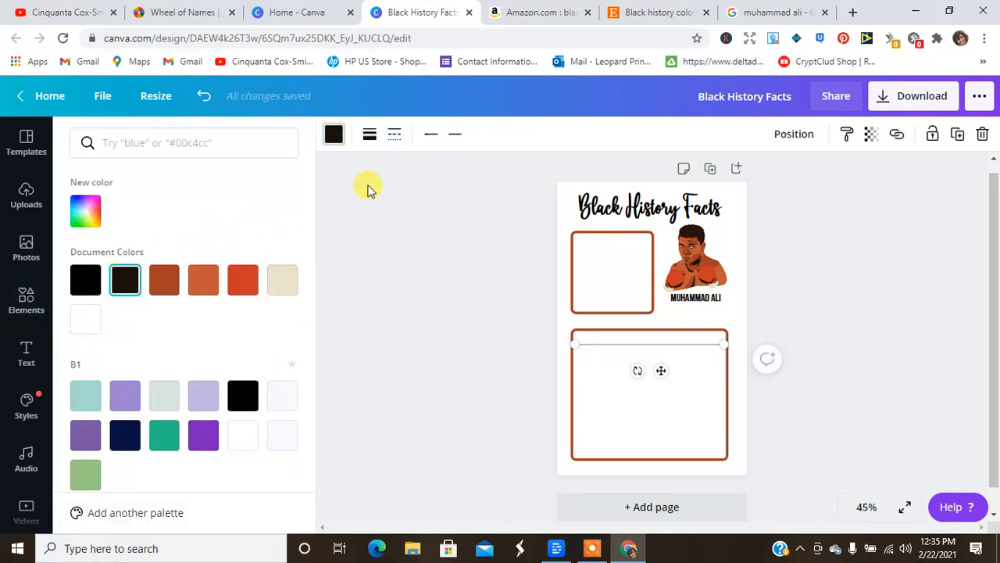
# - Set the line's weight to 3
pyautogui.click(369, 133)
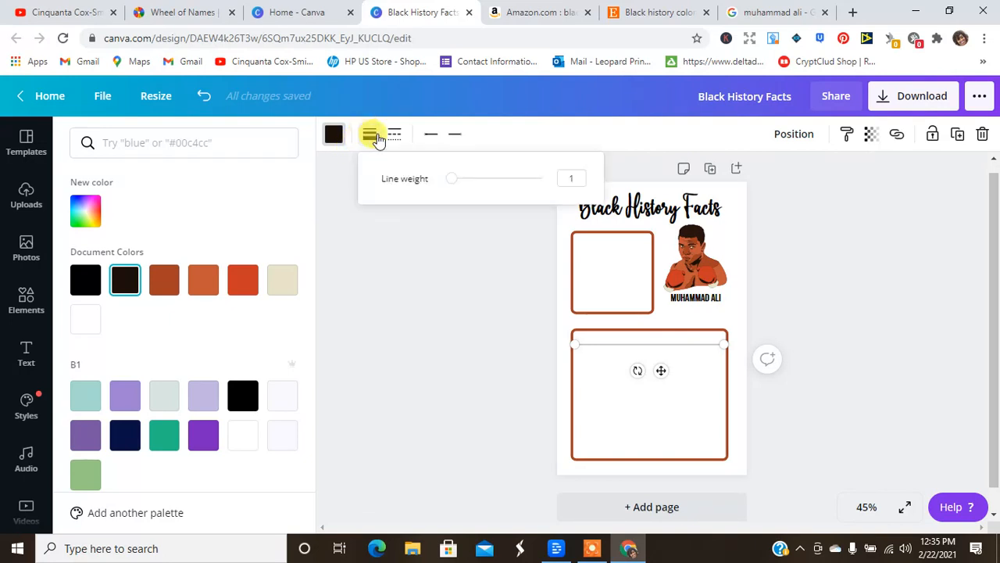
pyautogui.click(451, 180)
pyautogui.moveTo(452, 180); pyautogui.dragTo(457, 182)
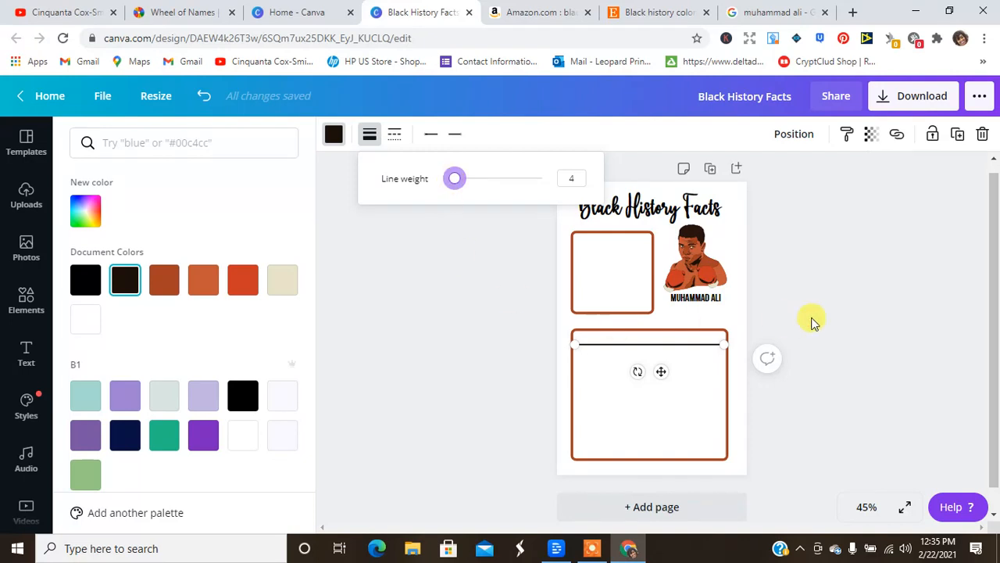
pyautogui.click(849, 325)
pyautogui.click(842, 330)
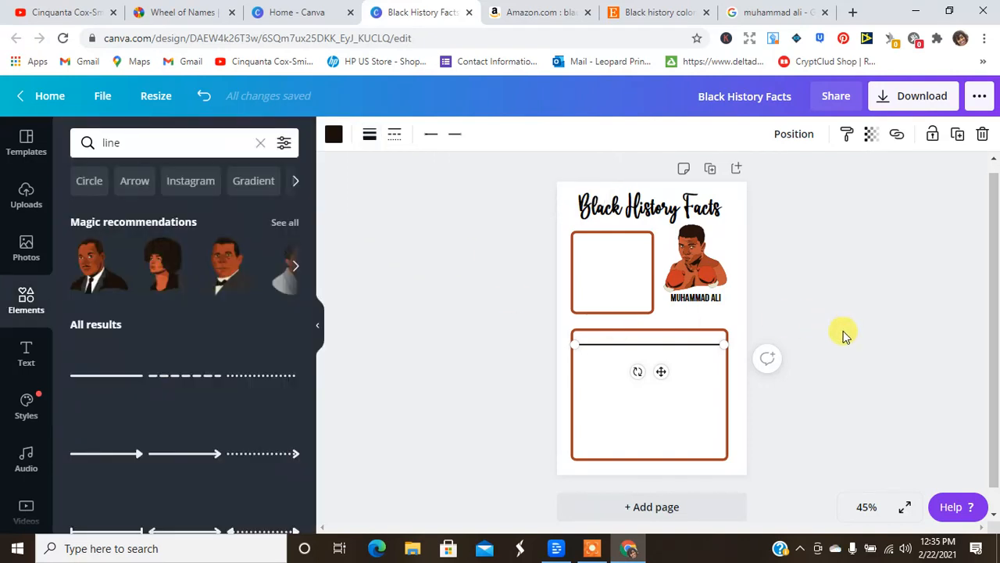
pyautogui.click(706, 345)
pyautogui.click(367, 137)
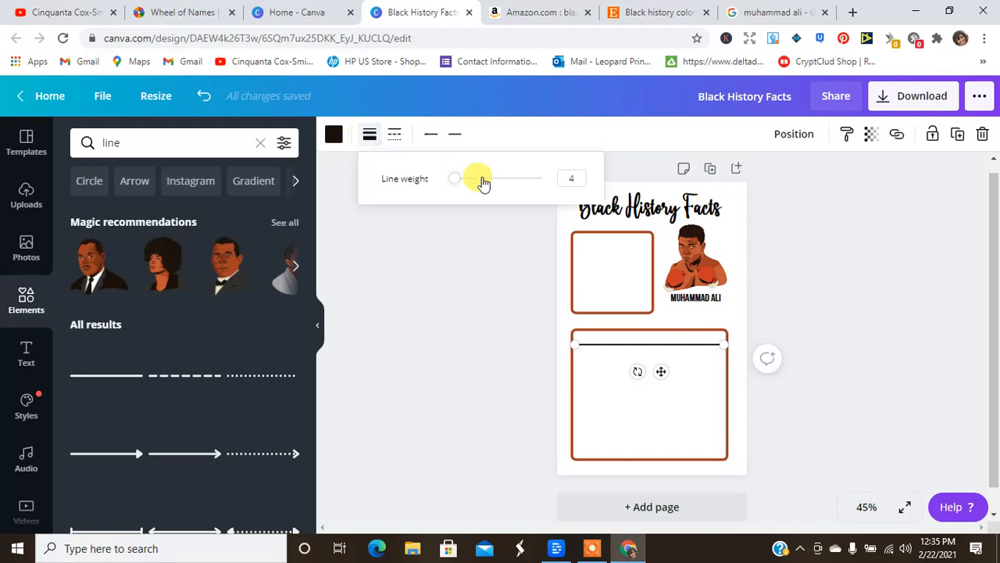
pyautogui.click(572, 178)
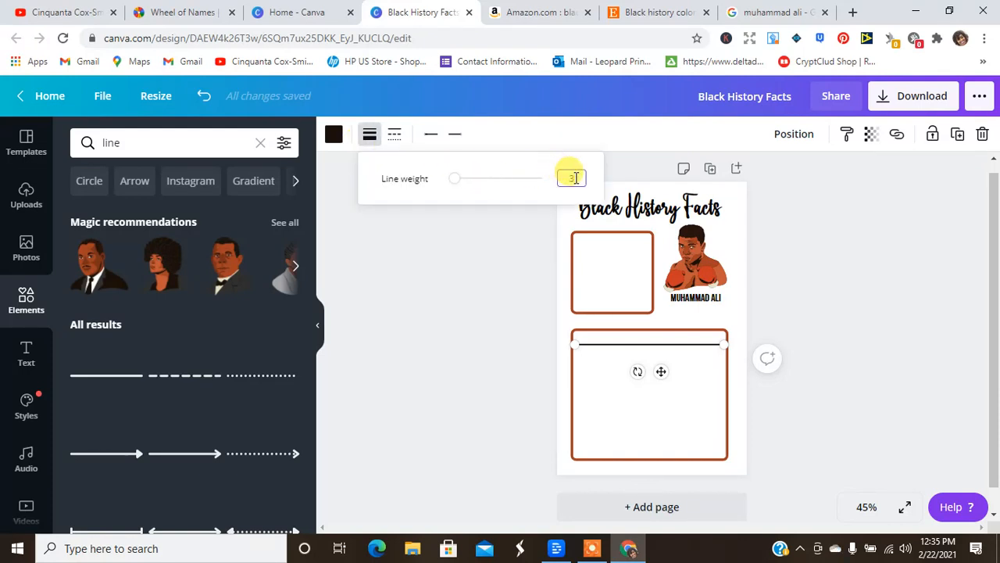
# - Duplicate the line twice and align the copies evenly beneath the first line inside the large box
pyautogui.click(956, 135)
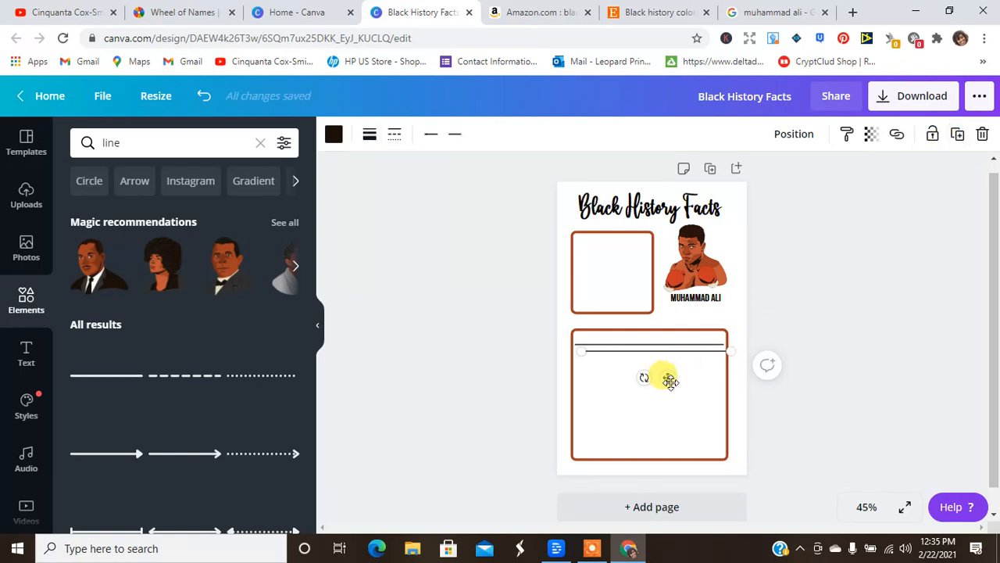
pyautogui.moveTo(671, 381)
pyautogui.mouseDown()
pyautogui.moveTo(654, 375)
pyautogui.moveTo(661, 383)
pyautogui.mouseUp()
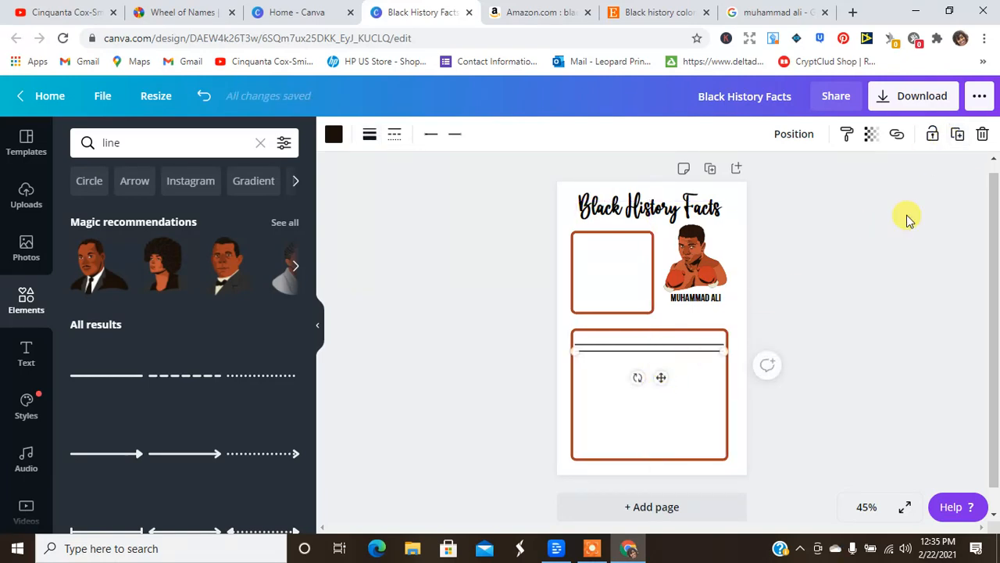
pyautogui.click(957, 134)
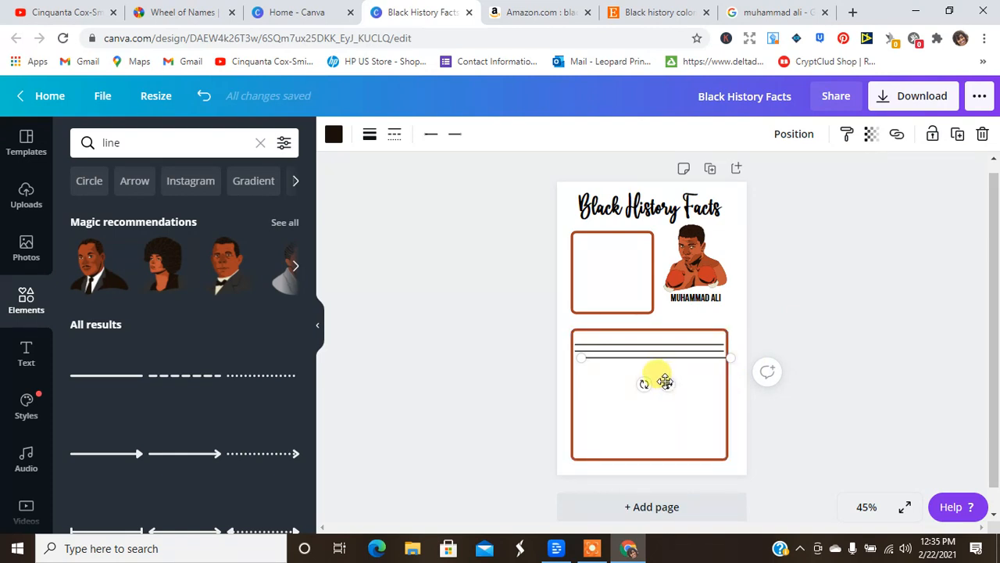
pyautogui.moveTo(665, 381); pyautogui.dragTo(659, 380)
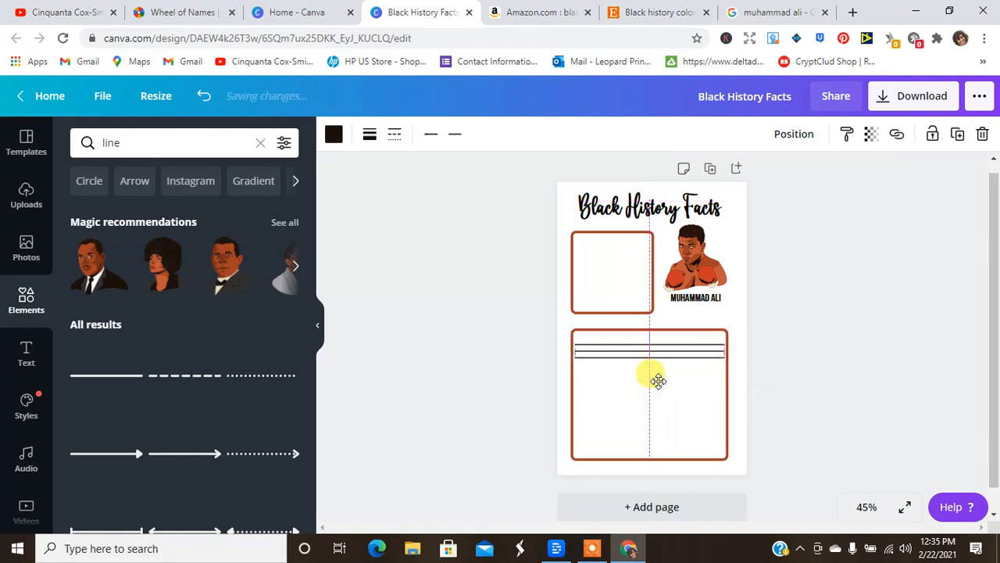
pyautogui.click(866, 352)
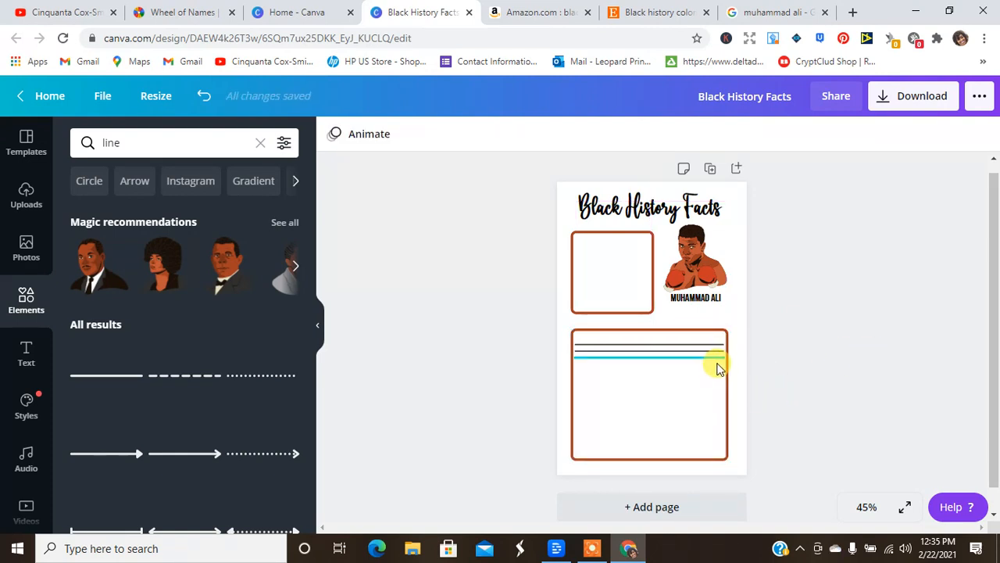
pyautogui.moveTo(719, 369)
pyautogui.mouseDown()
pyautogui.moveTo(706, 348)
pyautogui.moveTo(715, 364)
pyautogui.mouseUp()
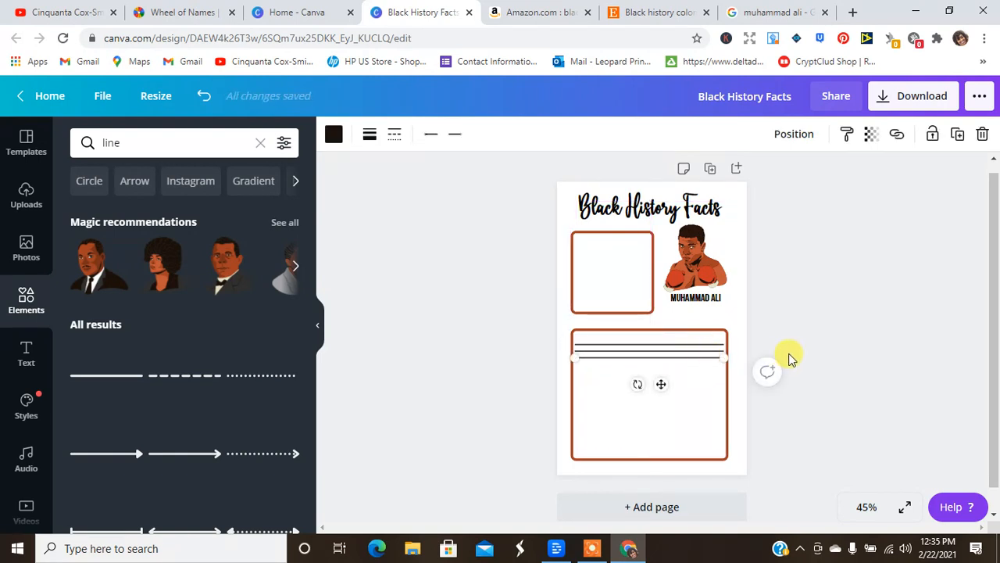
# - Move the large box aside to group the three lines, and return the box around them
pyautogui.click(776, 315)
pyautogui.moveTo(647, 386); pyautogui.dragTo(803, 382)
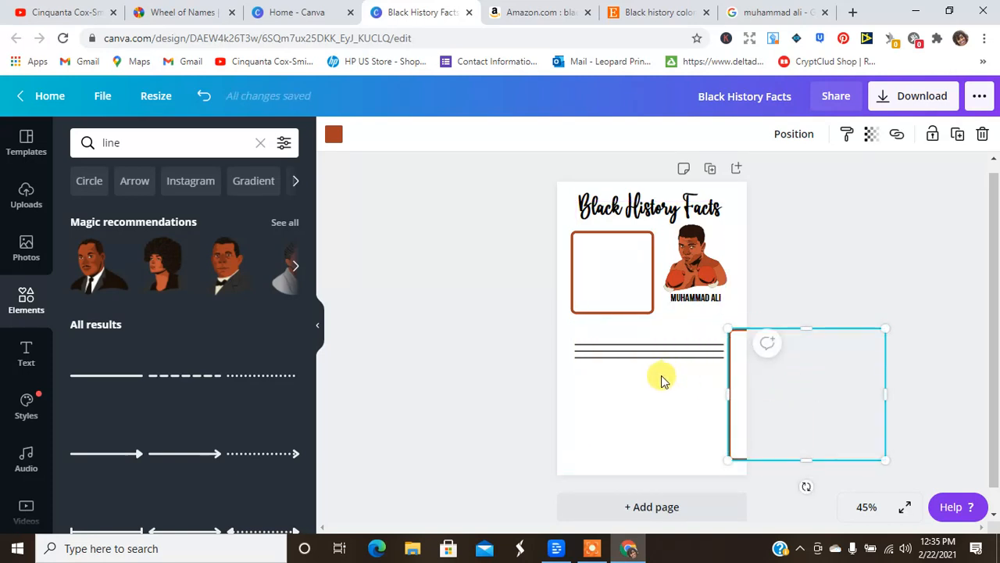
pyautogui.moveTo(661, 374); pyautogui.dragTo(599, 345)
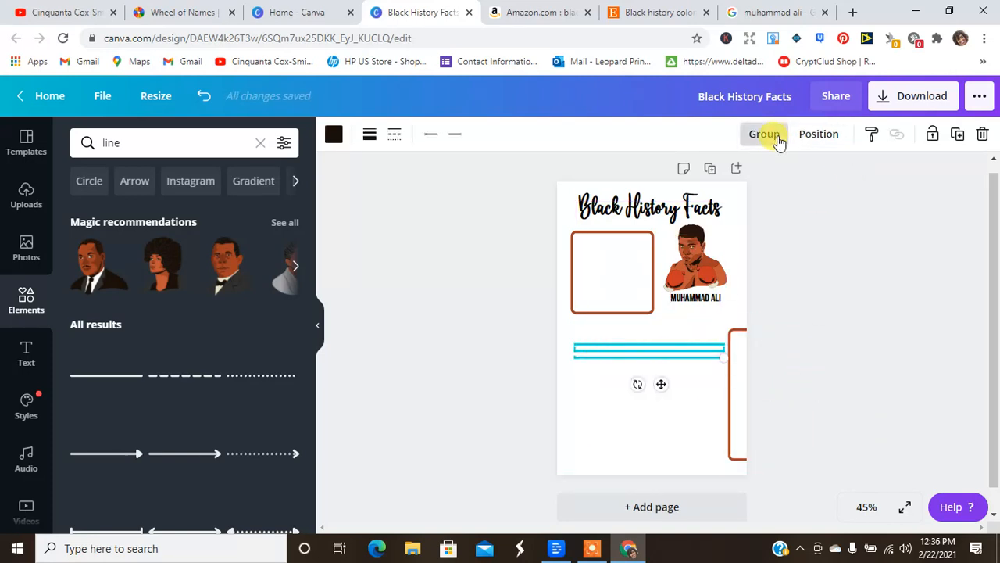
pyautogui.click(767, 133)
pyautogui.moveTo(742, 402); pyautogui.dragTo(572, 404)
pyautogui.click(610, 357)
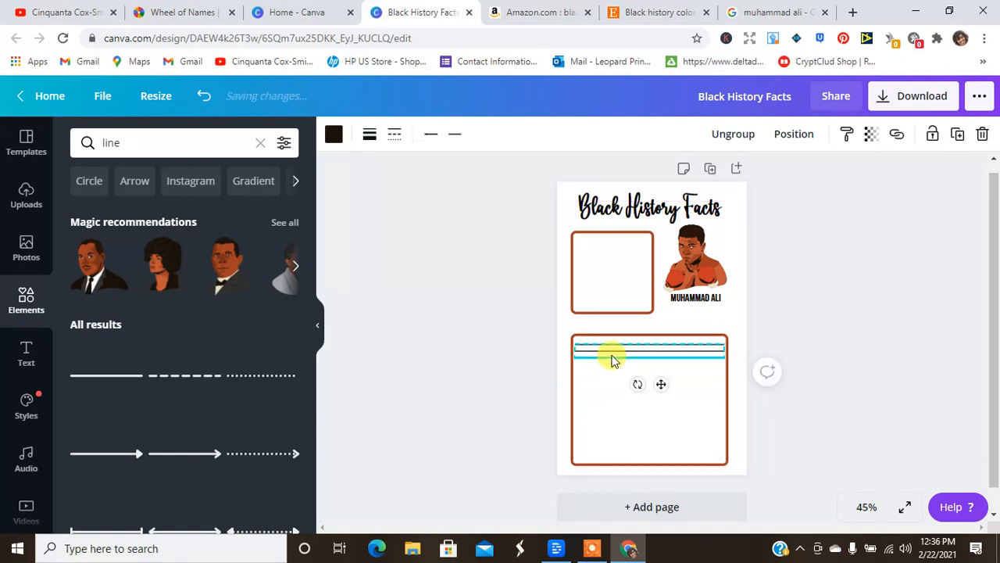
# - Duplicate the three-line group repeatedly and stack the copies in alignment down the large box until it is filled
pyautogui.click(958, 133)
pyautogui.moveTo(670, 395)
pyautogui.mouseDown()
pyautogui.moveTo(652, 398)
pyautogui.moveTo(660, 408)
pyautogui.mouseUp()
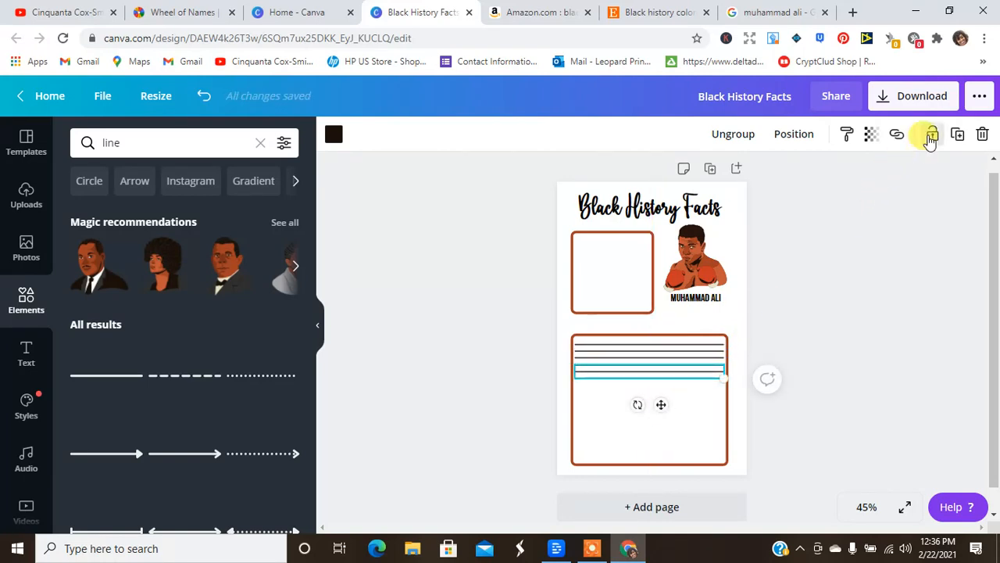
pyautogui.click(958, 133)
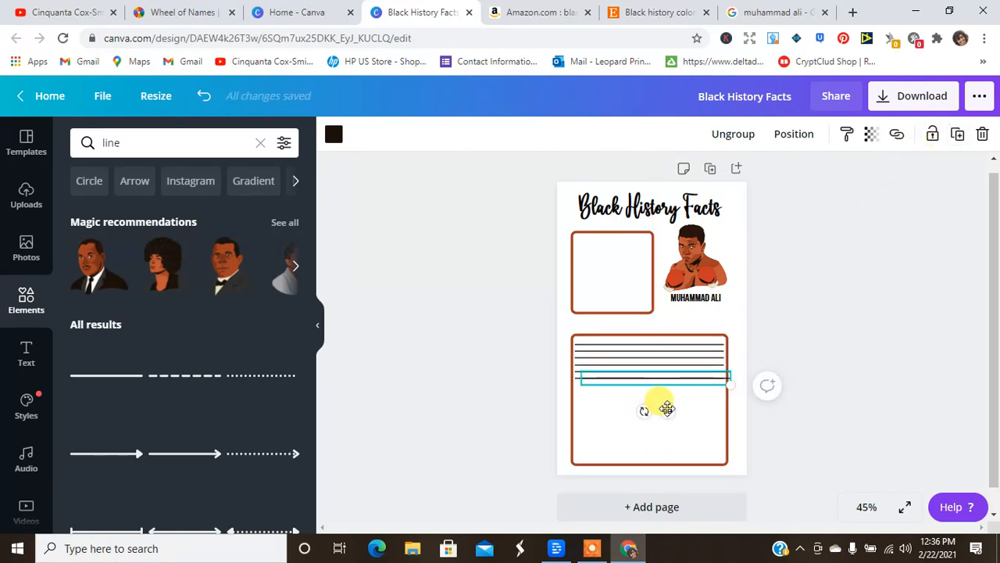
pyautogui.moveTo(667, 408); pyautogui.dragTo(662, 468)
pyautogui.click(958, 134)
pyautogui.click(957, 134)
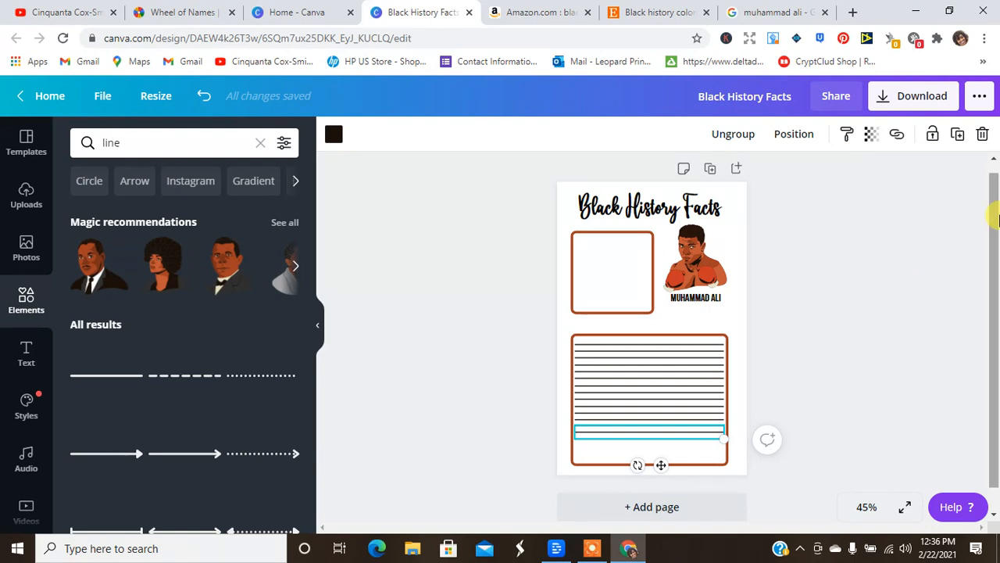
pyautogui.click(959, 133)
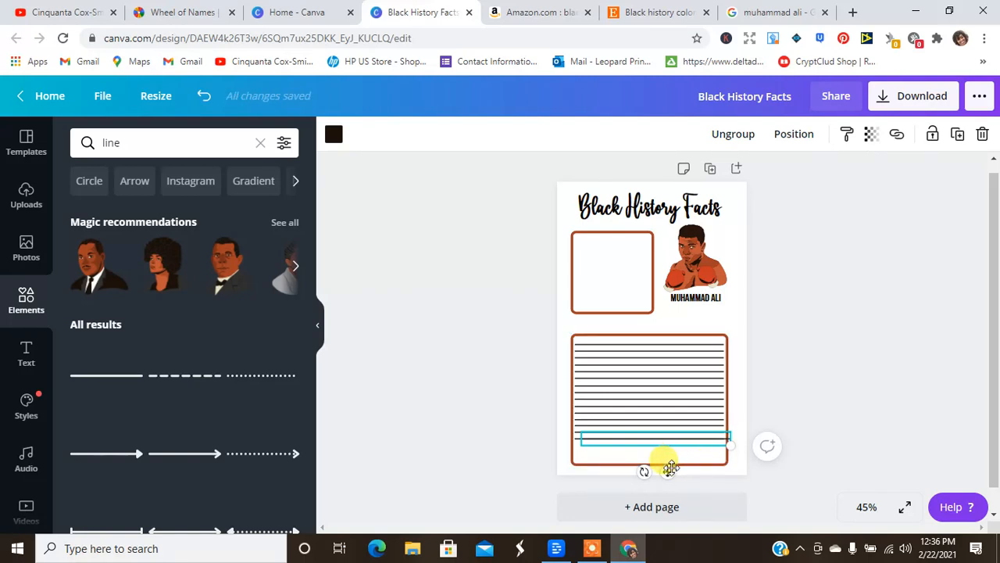
pyautogui.moveTo(669, 469); pyautogui.dragTo(665, 476)
pyautogui.click(866, 414)
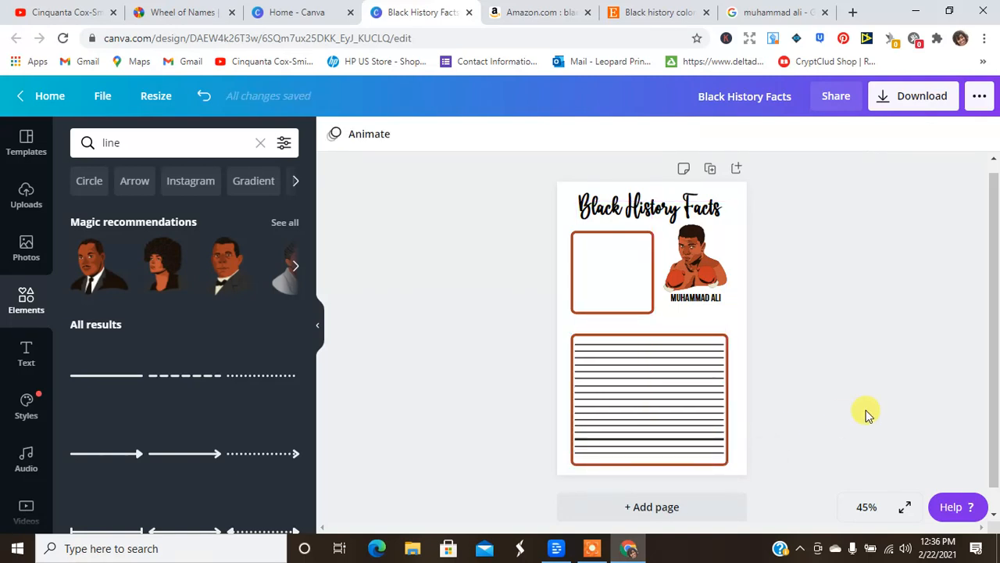
# - Move the bottom line group slightly lower so it clears the line above it
pyautogui.click(709, 449)
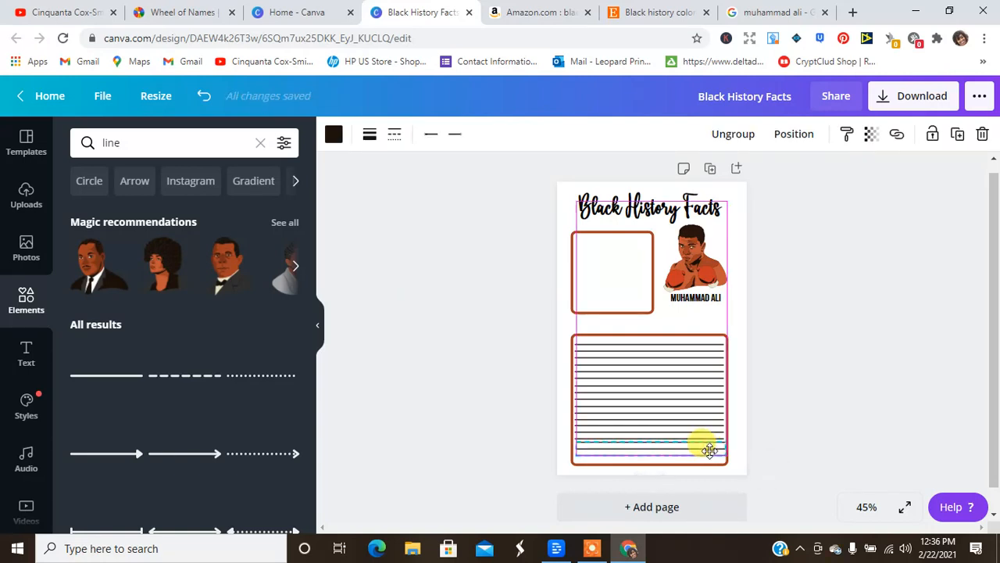
pyautogui.moveTo(709, 448); pyautogui.dragTo(708, 450)
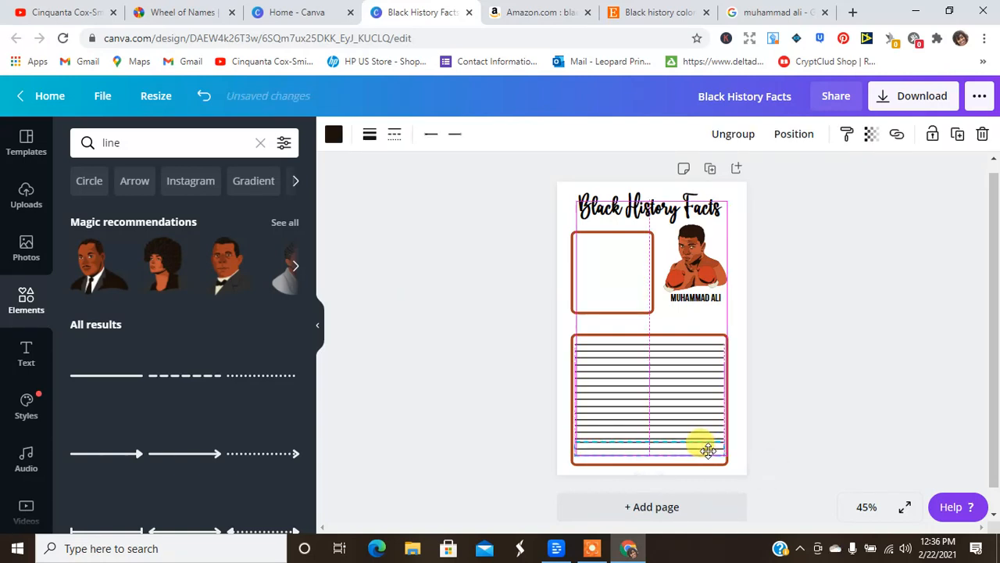
pyautogui.click(813, 410)
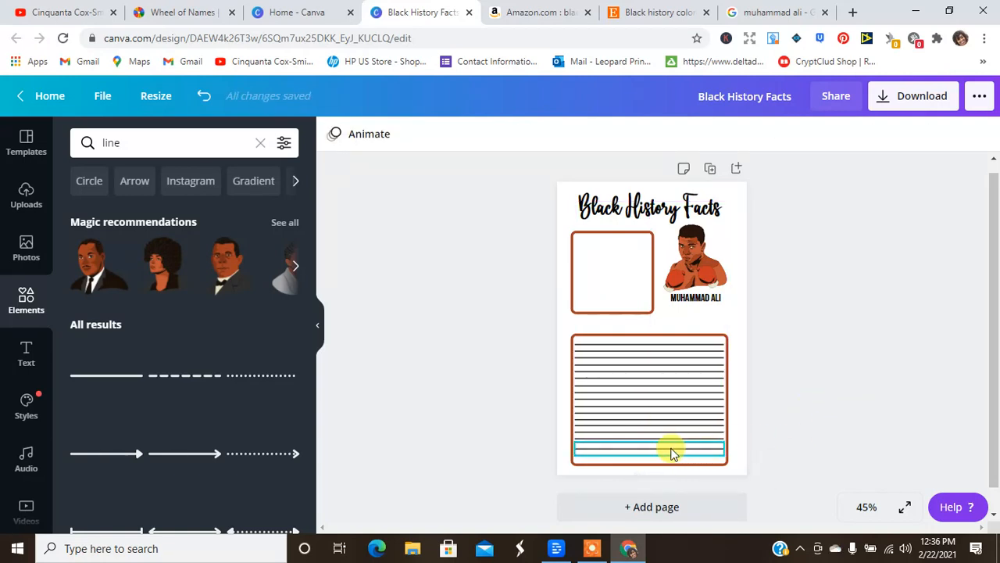
pyautogui.click(673, 453)
pyautogui.moveTo(672, 453)
pyautogui.mouseDown()
pyautogui.moveTo(665, 444)
pyautogui.moveTo(671, 455)
pyautogui.mouseUp()
pyautogui.click(826, 417)
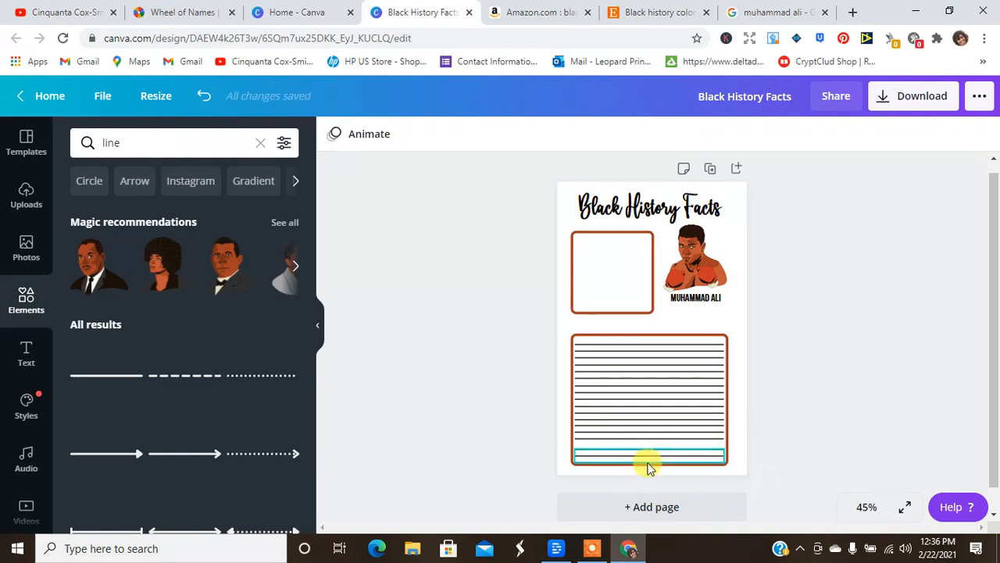
# - Adjust the bottom line group's position and delete only its lowest line at the box's lower border
pyautogui.click(642, 461)
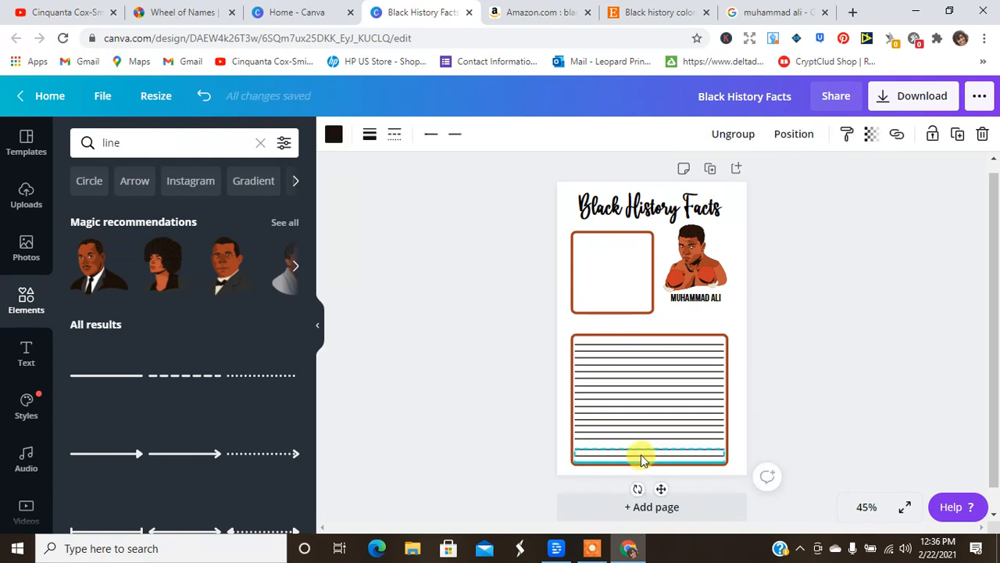
pyautogui.click(658, 489)
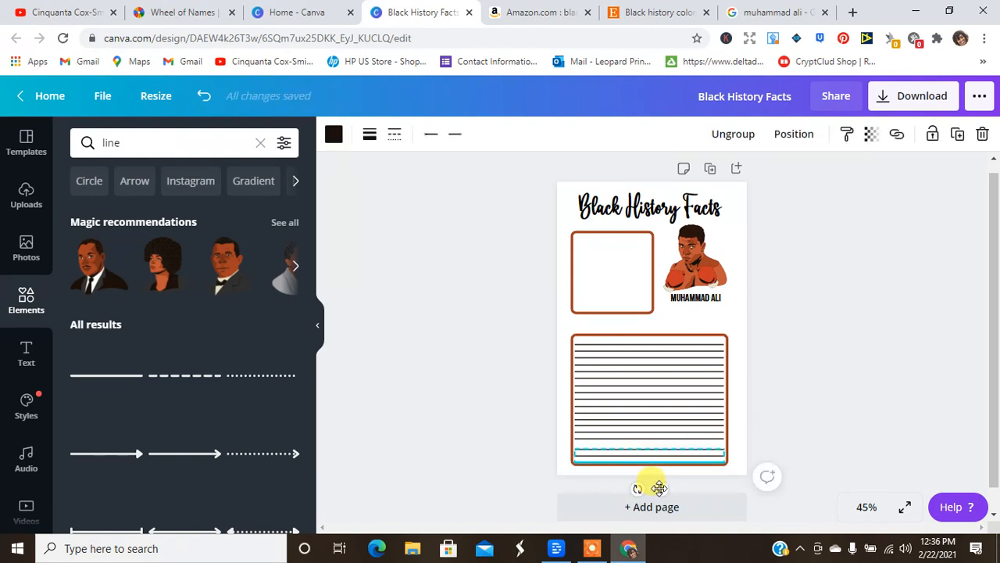
pyautogui.moveTo(659, 488); pyautogui.dragTo(654, 482)
pyautogui.click(856, 403)
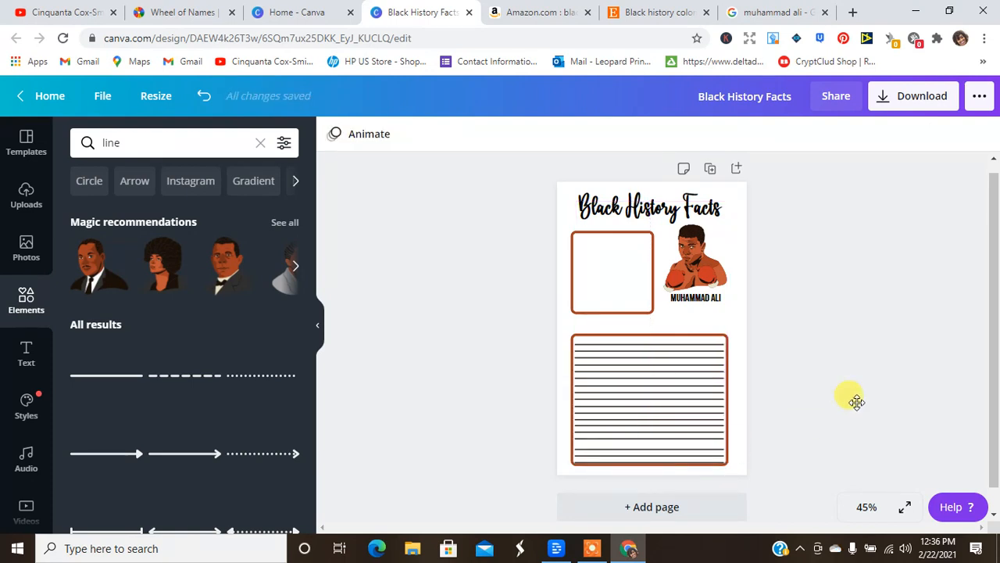
pyautogui.click(688, 458)
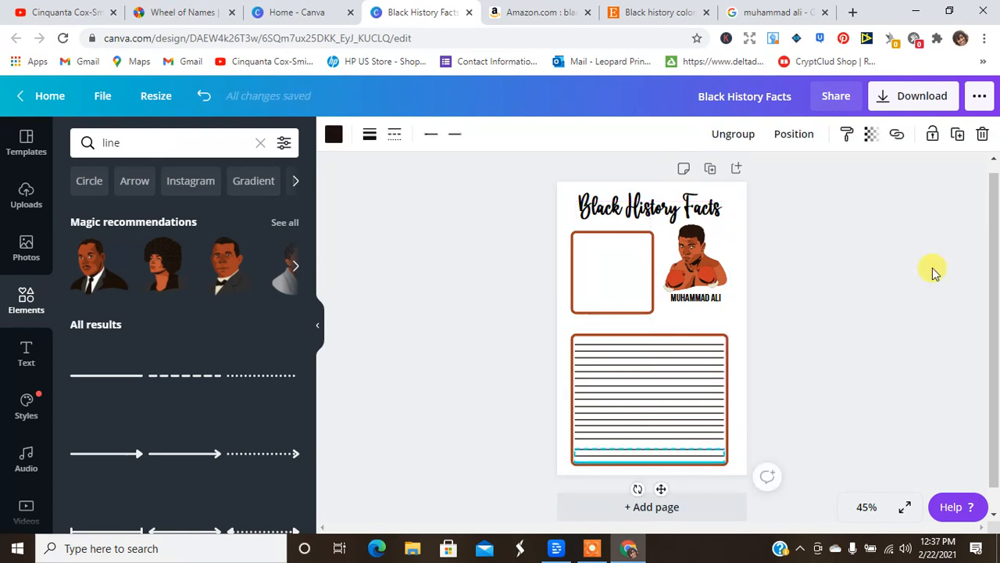
pyautogui.click(982, 135)
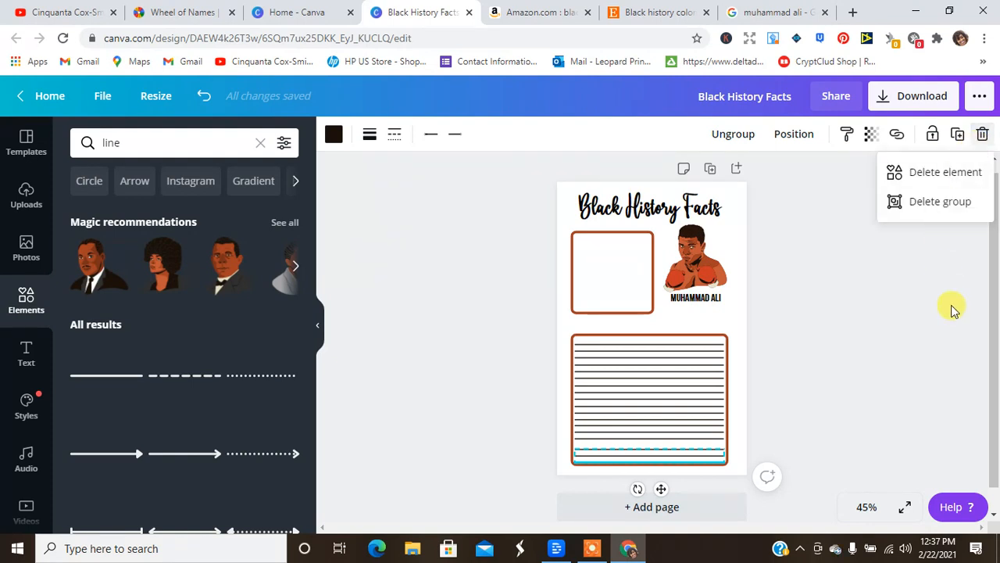
pyautogui.click(944, 179)
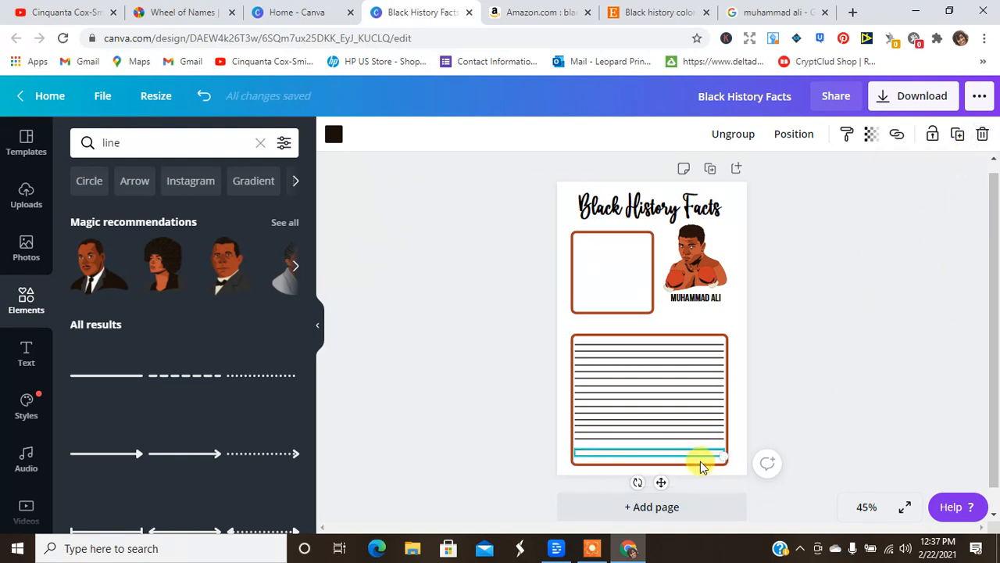
# - Nudge the two-line group at the bottom of the large box, then delete the whole group
pyautogui.moveTo(663, 482); pyautogui.dragTo(661, 476)
pyautogui.click(661, 476)
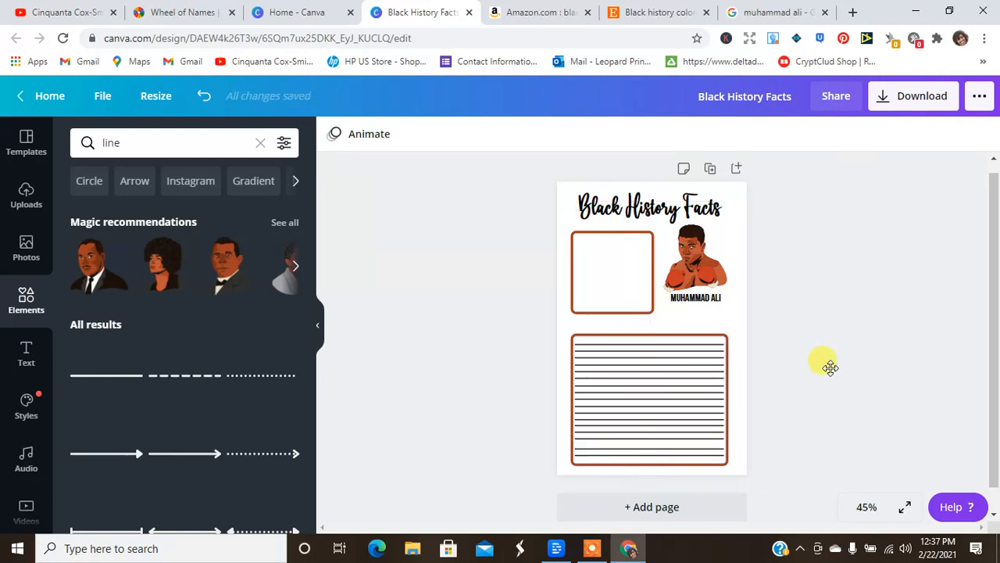
pyautogui.click(698, 453)
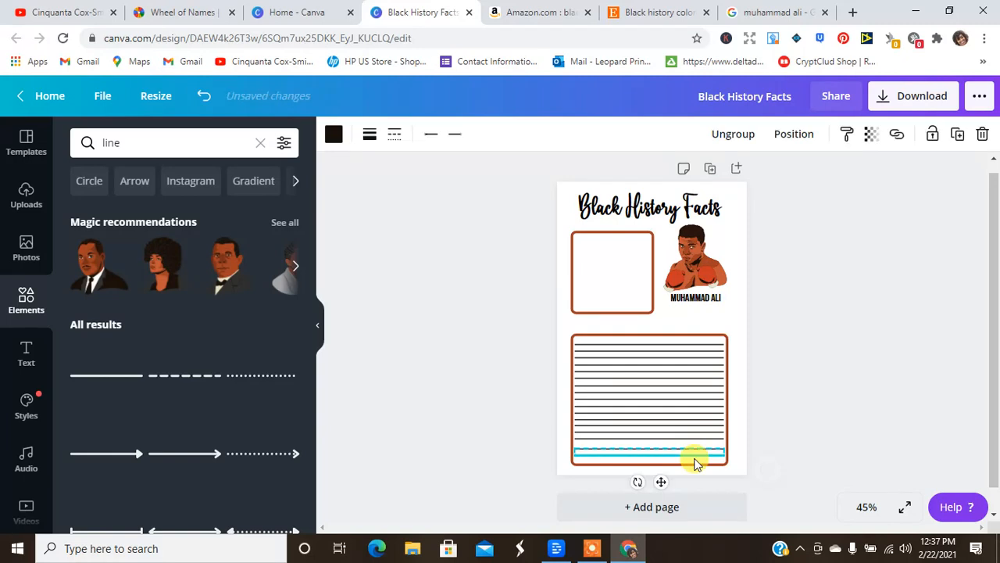
pyautogui.click(979, 137)
pyautogui.click(914, 208)
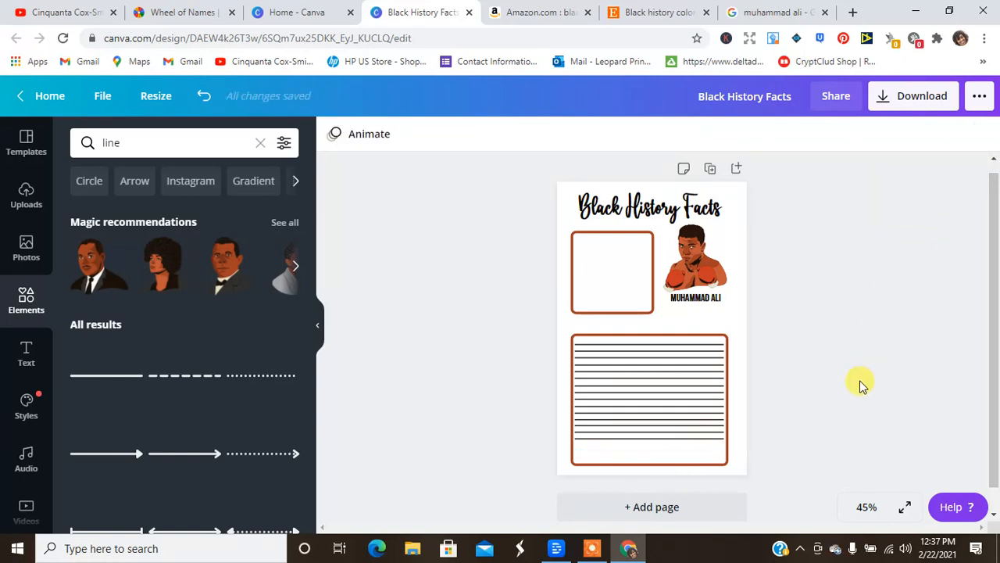
# - Shorten the large box from below so its lower border sits just under the last writing line
pyautogui.click(677, 462)
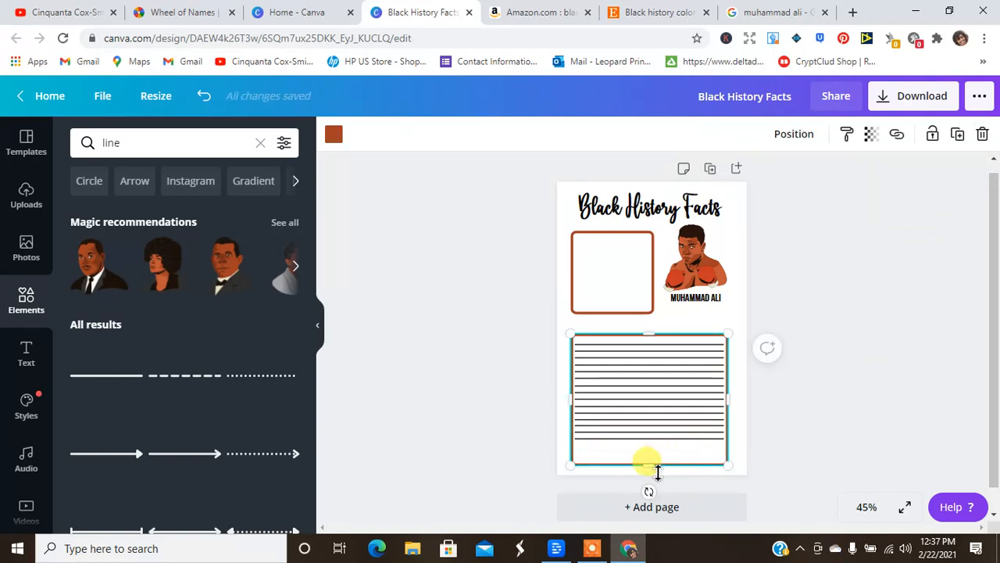
pyautogui.moveTo(659, 469); pyautogui.dragTo(646, 448)
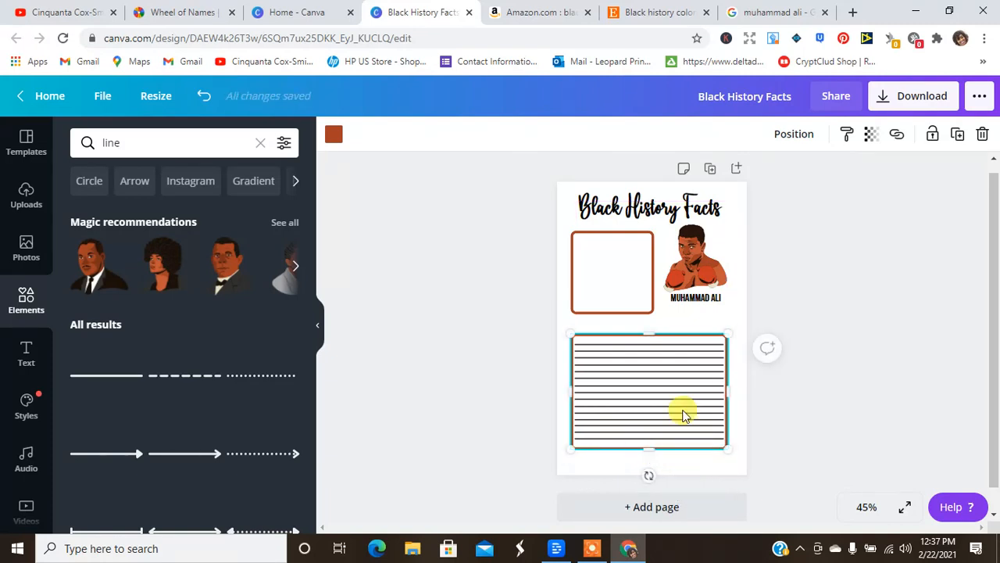
pyautogui.click(810, 332)
# - Duplicate the "Black History Facts" title and place the copy under the large lined box
pyautogui.click(637, 208)
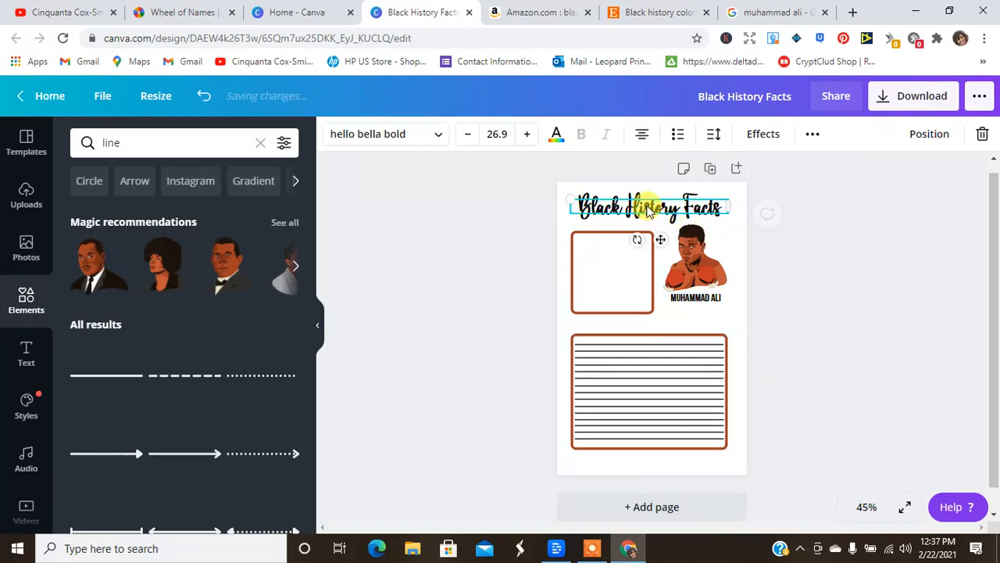
pyautogui.click(813, 135)
pyautogui.click(806, 175)
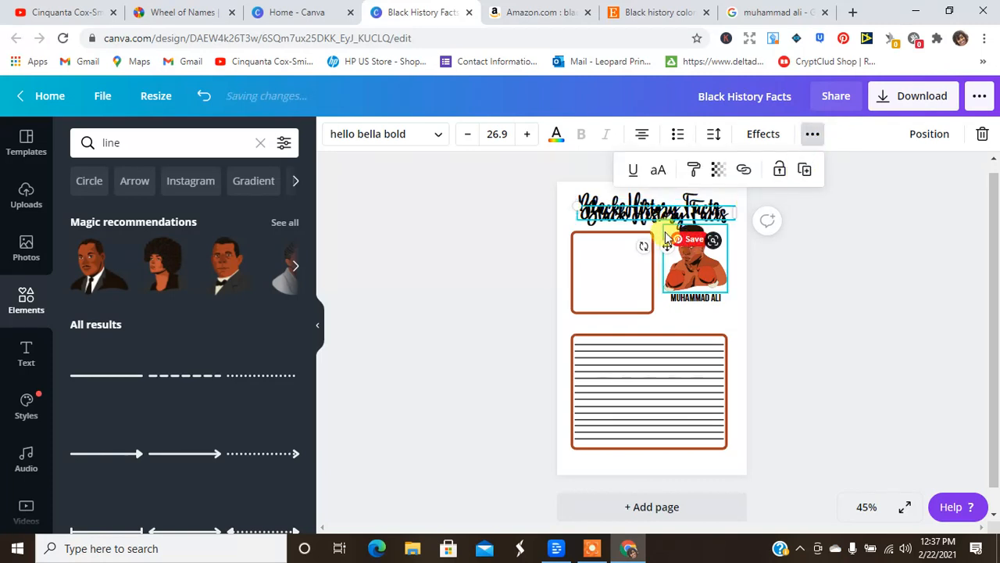
pyautogui.moveTo(642, 226); pyautogui.dragTo(645, 461)
# - Replace the copied title's text with "the greatest" in quotation marks
pyautogui.doubleClick(643, 459)
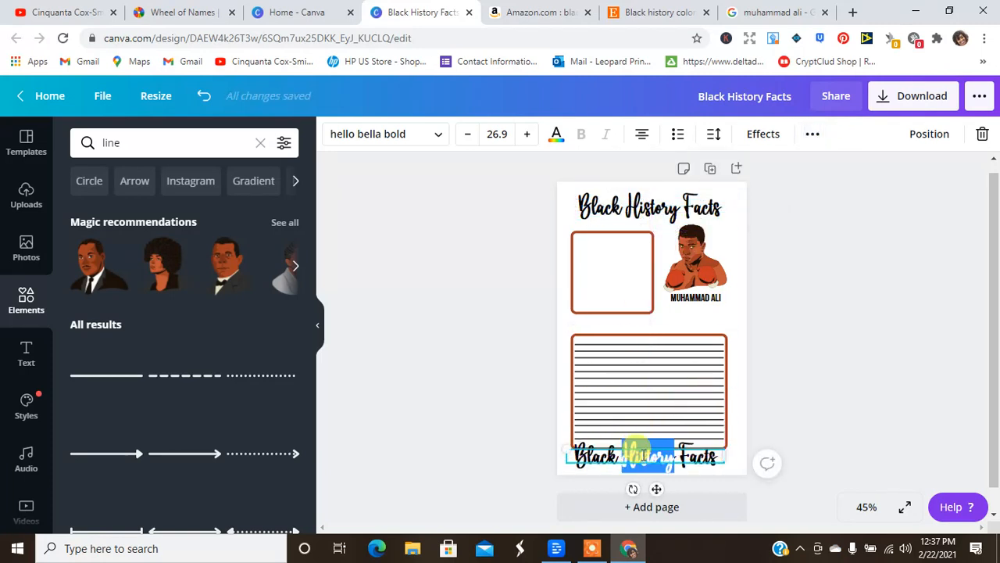
pyautogui.press('Right')
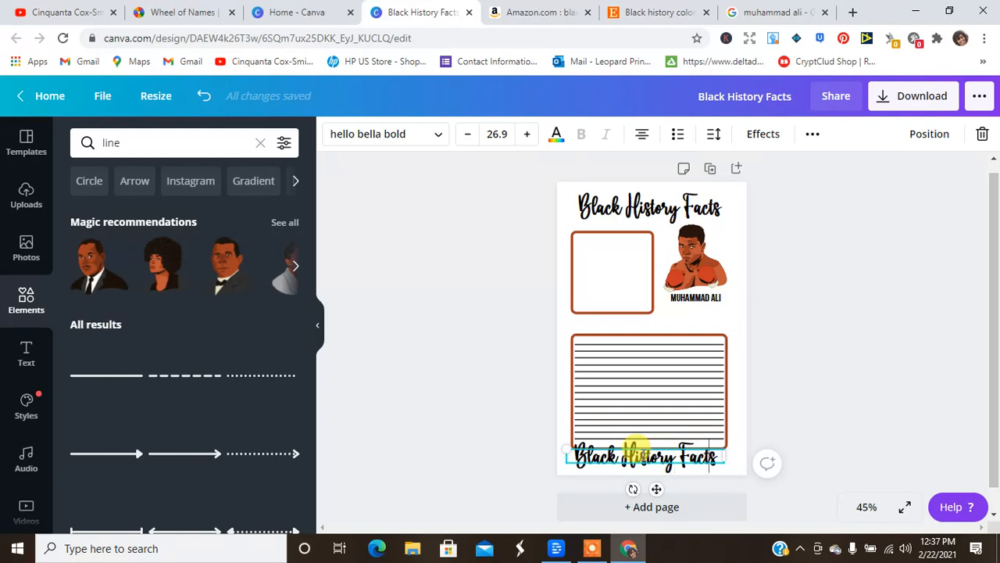
pyautogui.press('BackSpace')
pyautogui.press('BackSpace')
pyautogui.press('BackSpace')
pyautogui.press('BackSpace')
pyautogui.press('BackSpace')
pyautogui.press('BackSpace')
pyautogui.press('BackSpace')
pyautogui.press('BackSpace')
pyautogui.press('BackSpace')
pyautogui.press('BackSpace')
pyautogui.press('BackSpace')
pyautogui.press('BackSpace')
pyautogui.press('BackSpace')
pyautogui.press('BackSpace')
pyautogui.press('BackSpace')
pyautogui.press('BackSpace')
pyautogui.press('BackSpace')
pyautogui.press('BackSpace')
pyautogui.press('BackSpace')
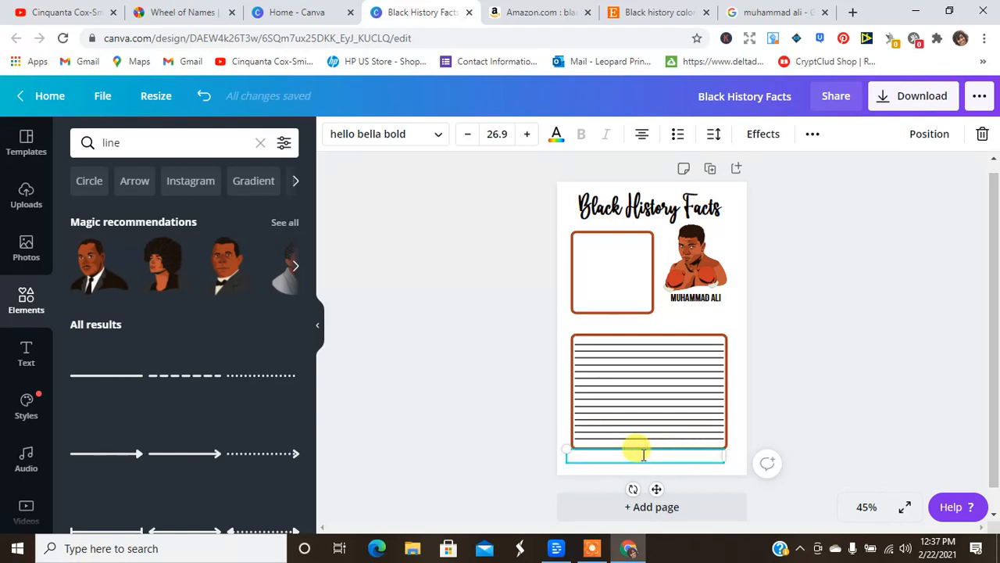
pyautogui.write('the greatest')
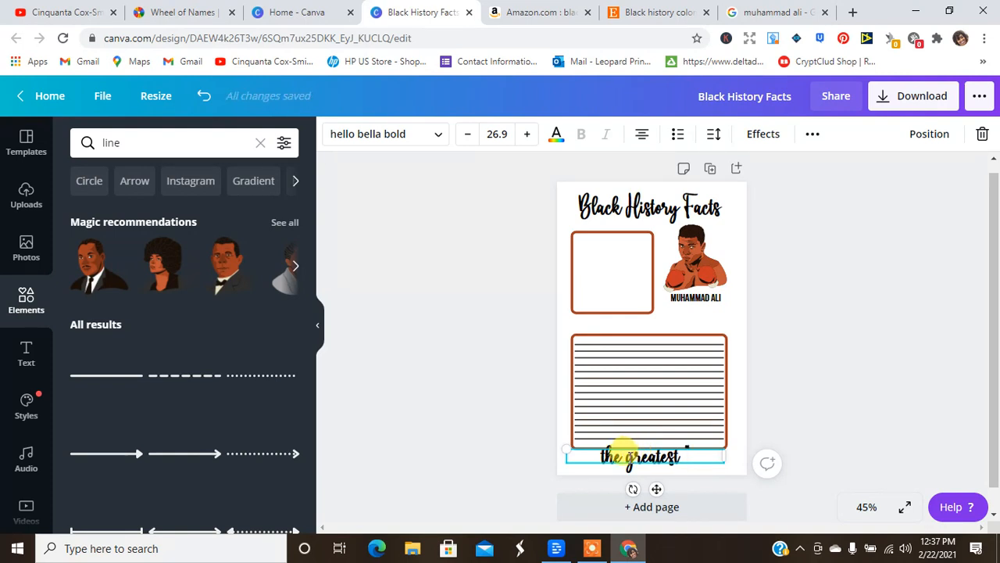
pyautogui.write(' "')
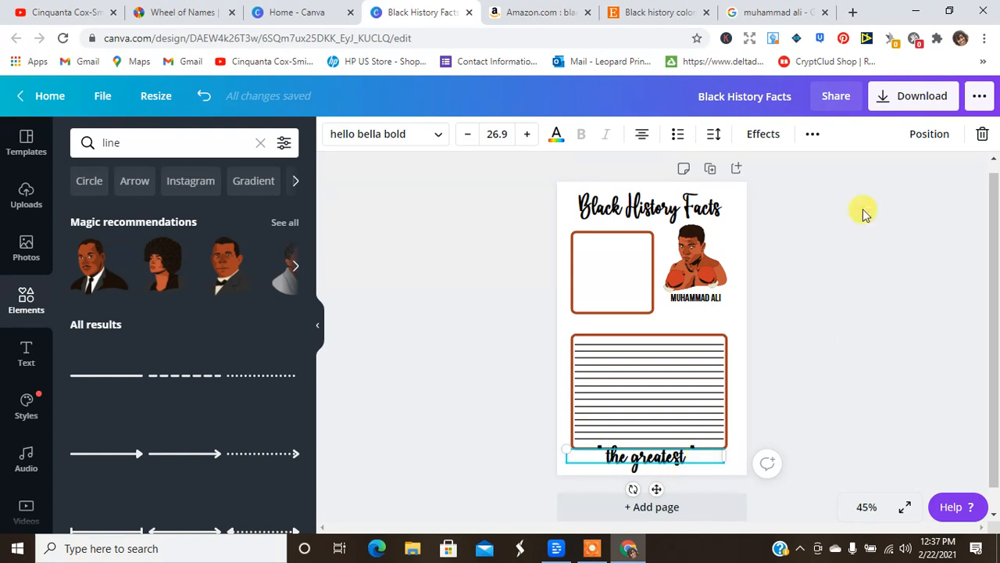
# - Set the quote's font size to 20 and move it slightly lower to clear the large box
pyautogui.click(504, 133)
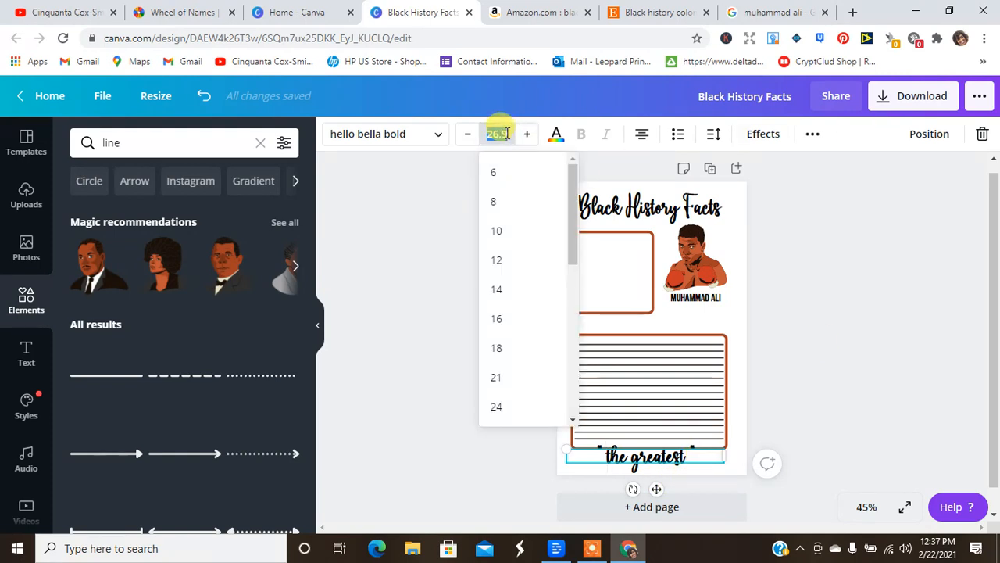
pyautogui.write('20')
pyautogui.press('Return')
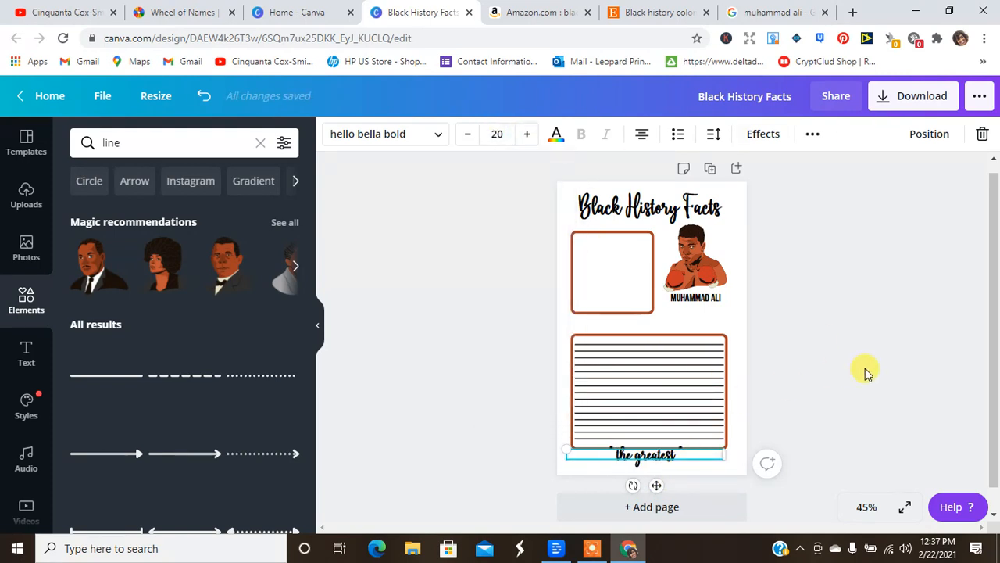
pyautogui.moveTo(660, 453); pyautogui.dragTo(650, 462)
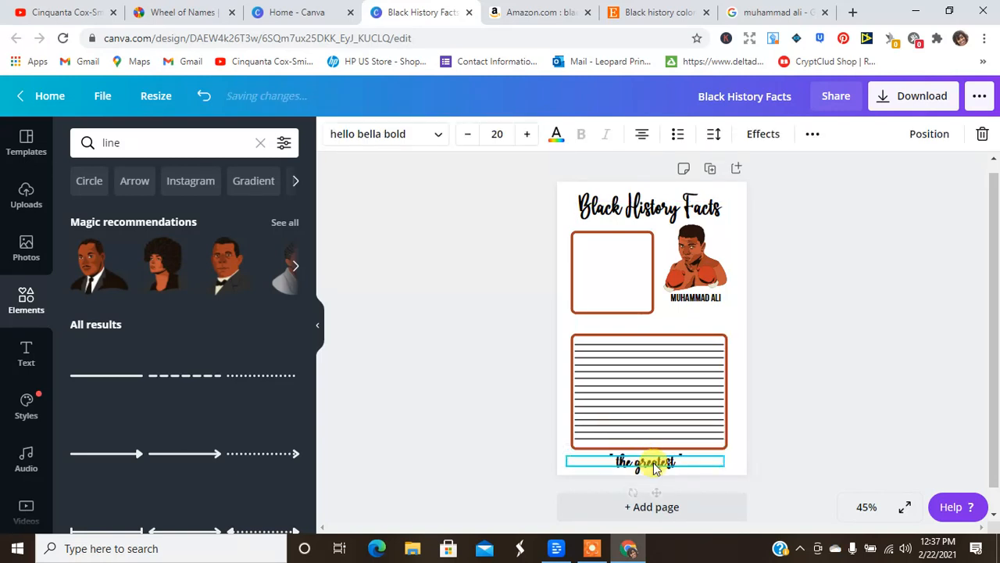
pyautogui.click(900, 364)
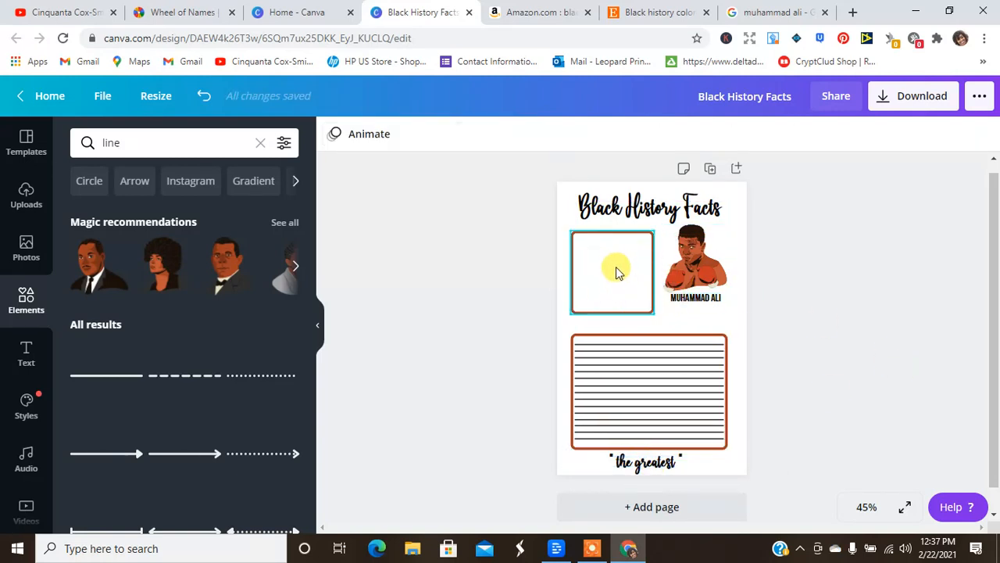
# - Duplicate the quote text, move the copy to the top of the small box, and change its wording to "facts" in quotation marks
pyautogui.click(639, 471)
pyautogui.click(813, 134)
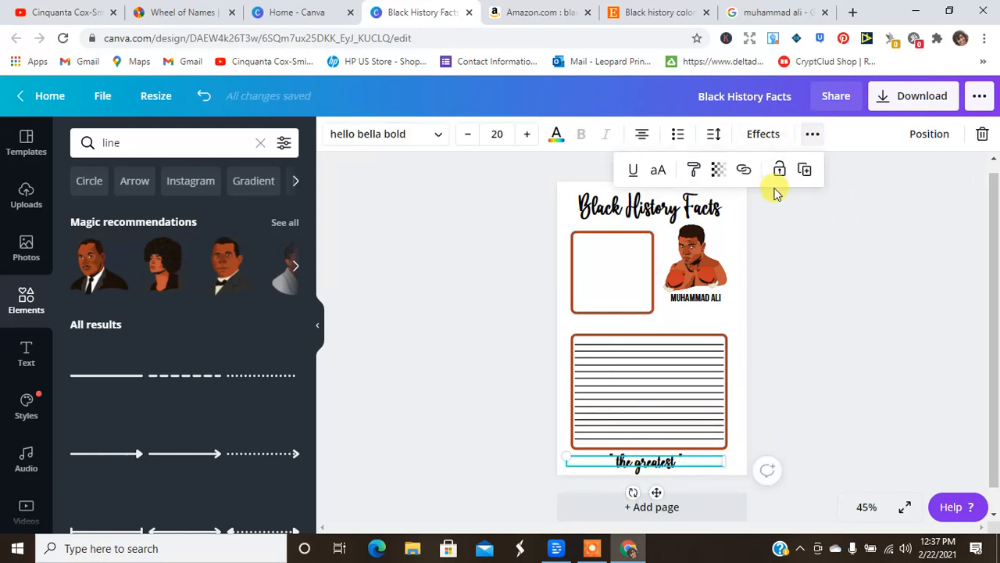
pyautogui.click(804, 171)
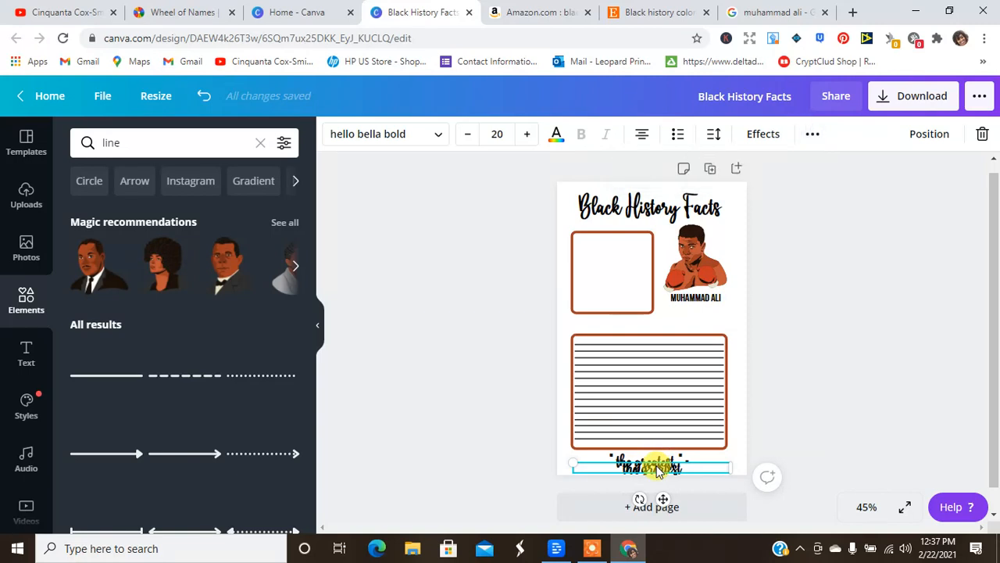
pyautogui.moveTo(659, 469); pyautogui.dragTo(625, 248)
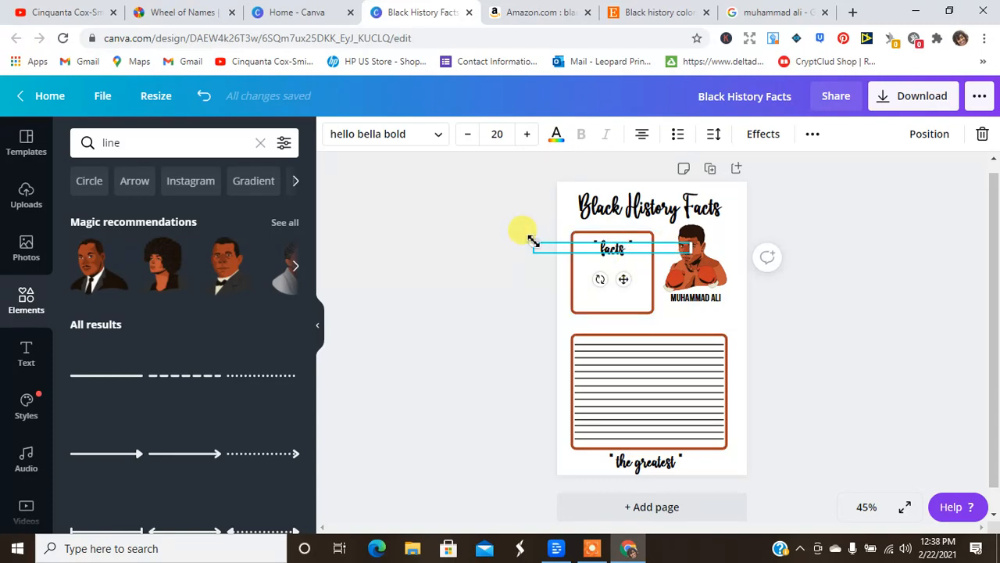
# - Scale the "facts" text down to size 15.3 and place it in the small box's upper-left corner
pyautogui.moveTo(532, 239); pyautogui.dragTo(571, 246)
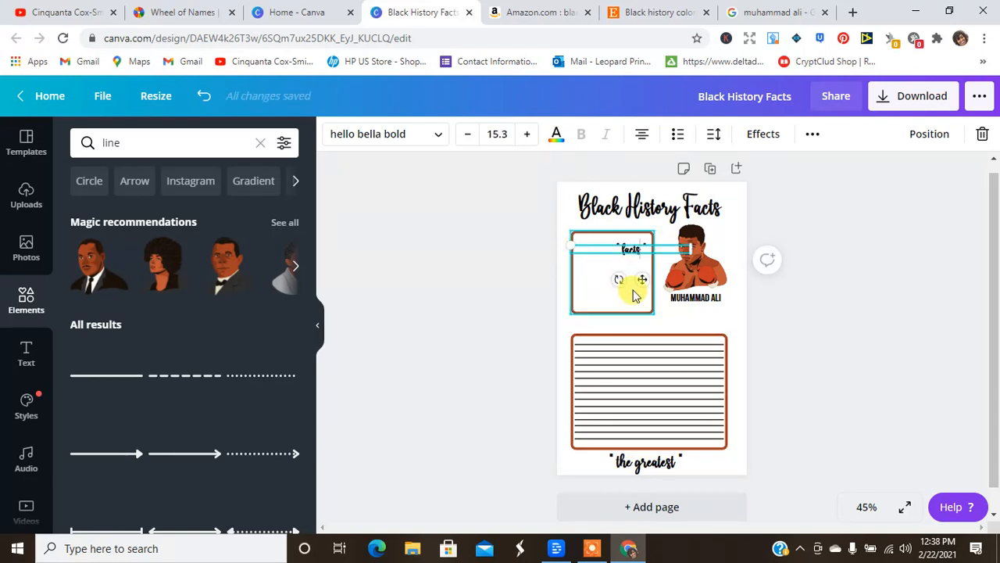
pyautogui.moveTo(638, 276); pyautogui.dragTo(601, 272)
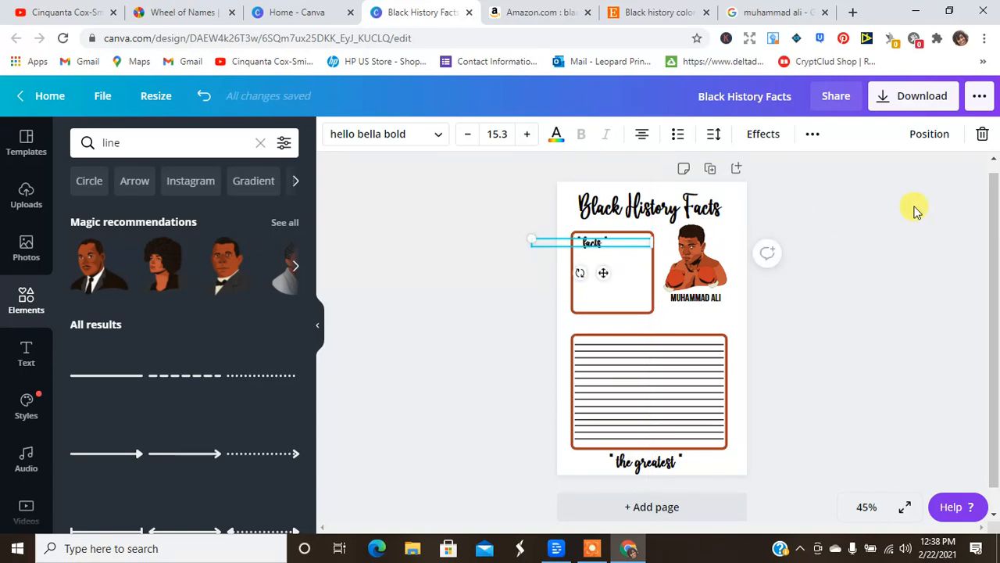
pyautogui.click(916, 211)
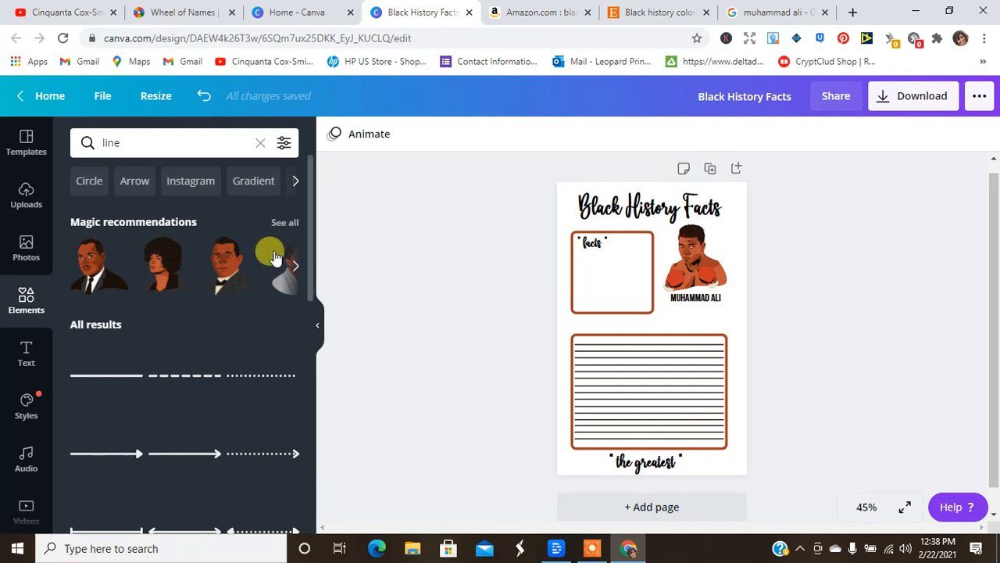
# - Browse the recommended illustrations for portraits of other historical figures in the same style
pyautogui.click(298, 268)
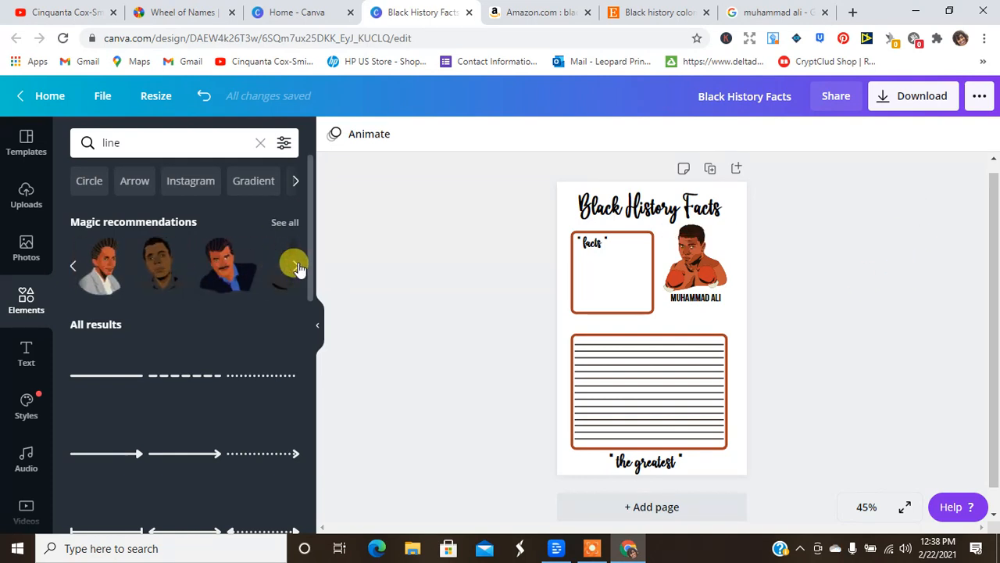
pyautogui.click(298, 267)
pyautogui.click(298, 267)
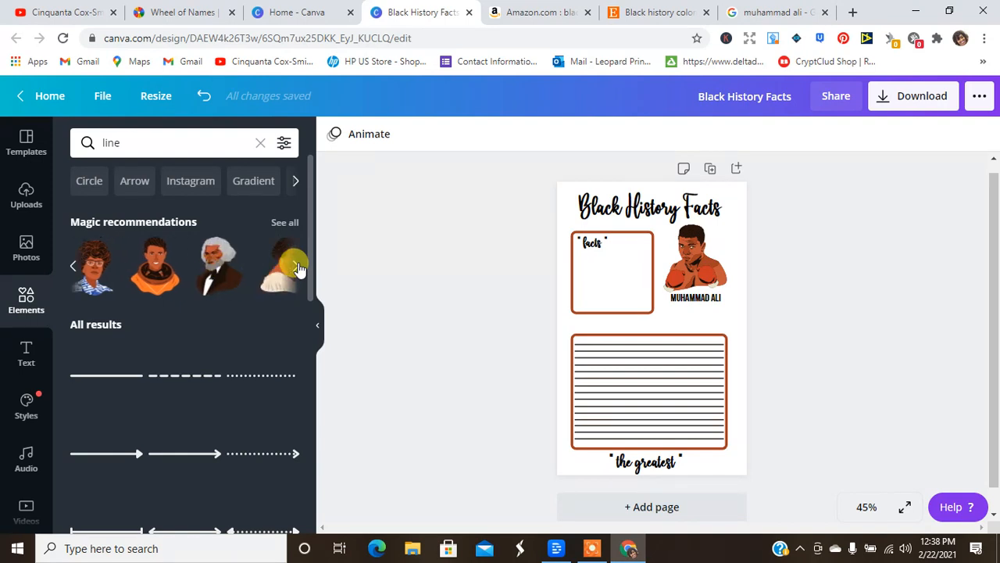
pyautogui.click(298, 267)
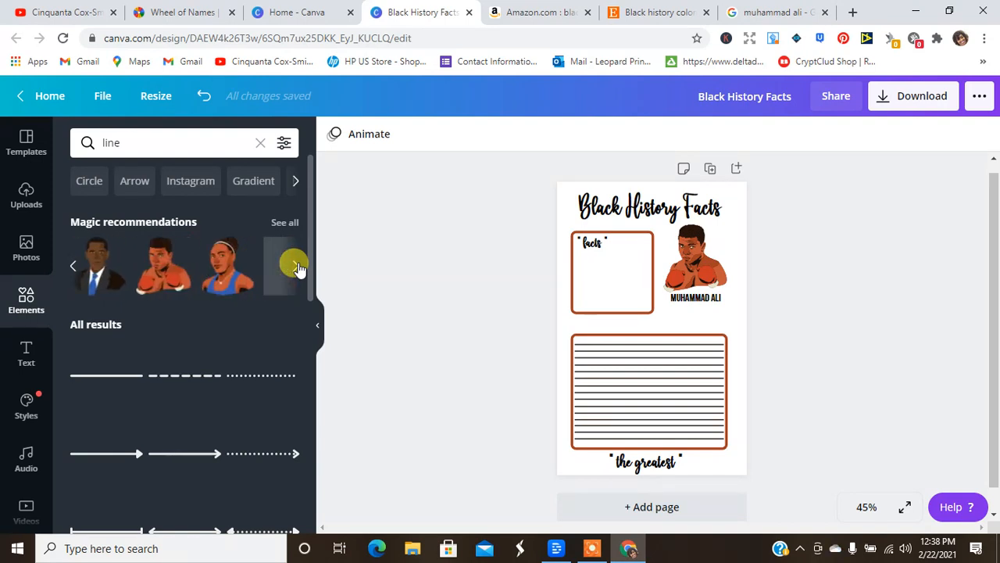
pyautogui.click(298, 267)
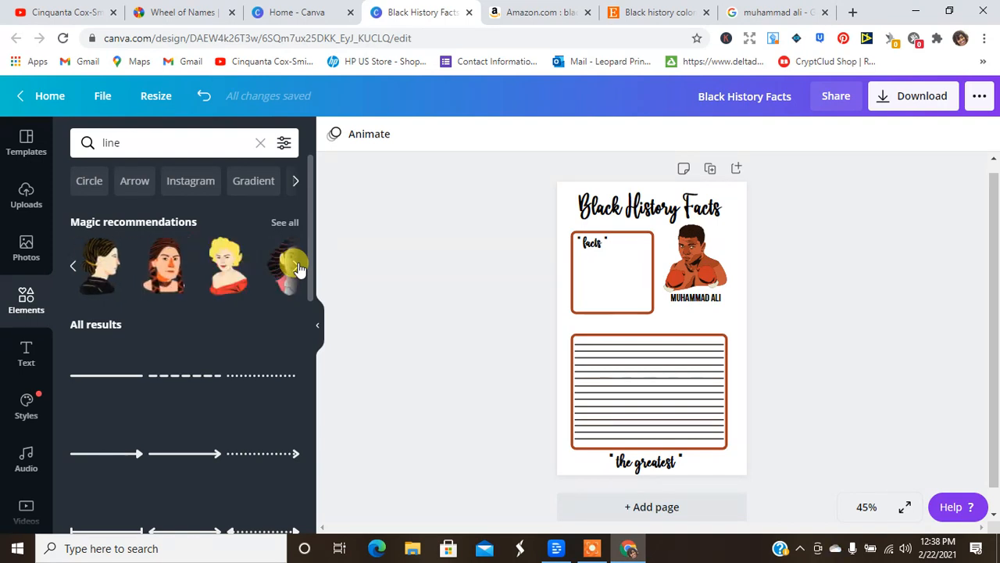
pyautogui.click(298, 268)
pyautogui.click(298, 267)
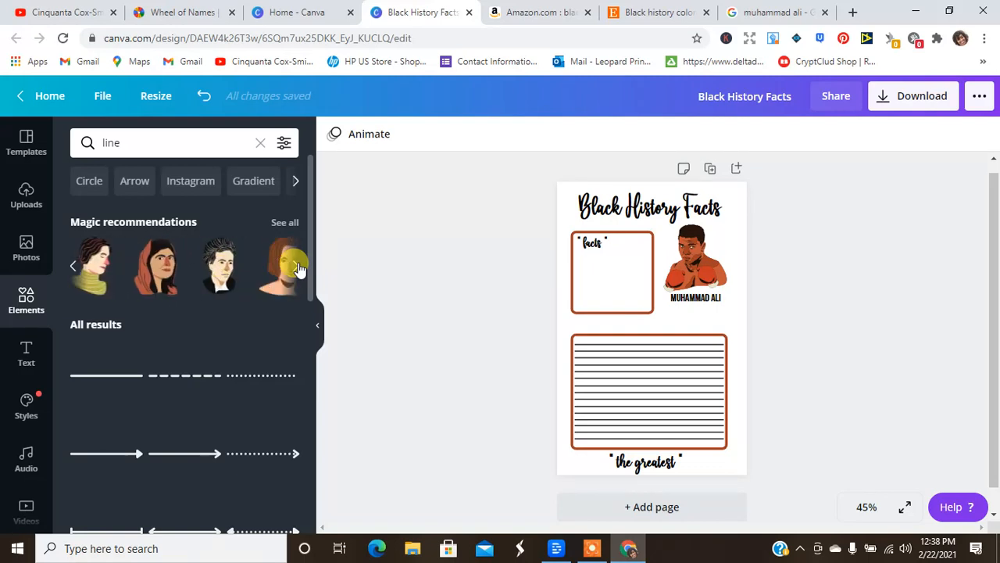
pyautogui.click(75, 268)
pyautogui.click(75, 267)
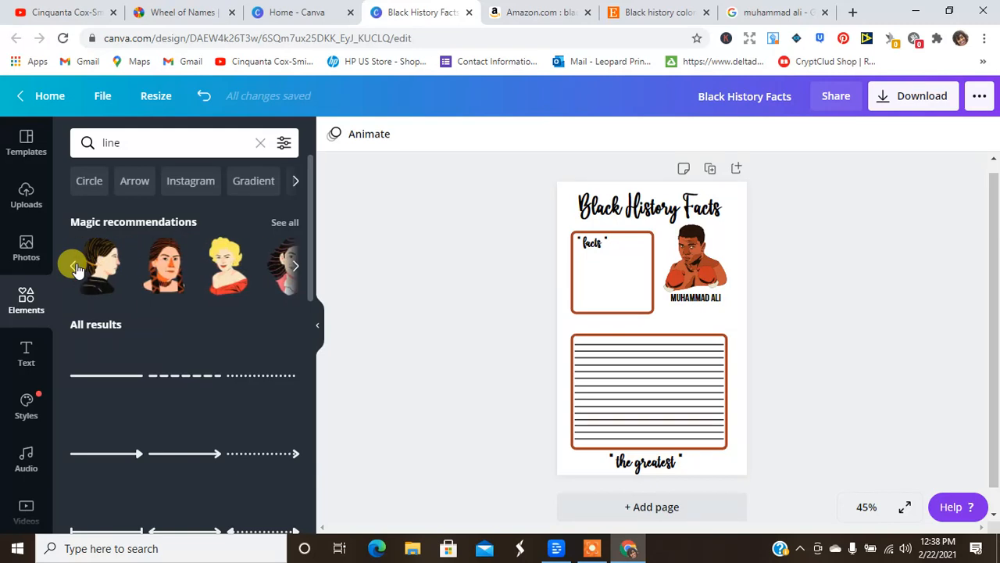
pyautogui.click(75, 267)
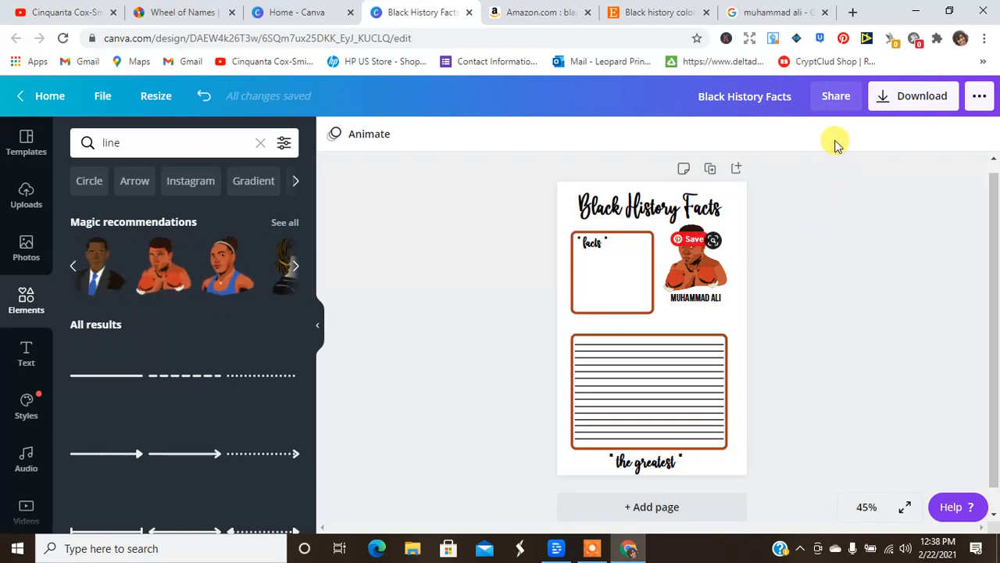
# - Rename the design as "Black History Facts - Interior"
pyautogui.click(793, 95)
pyautogui.write('- Interior')
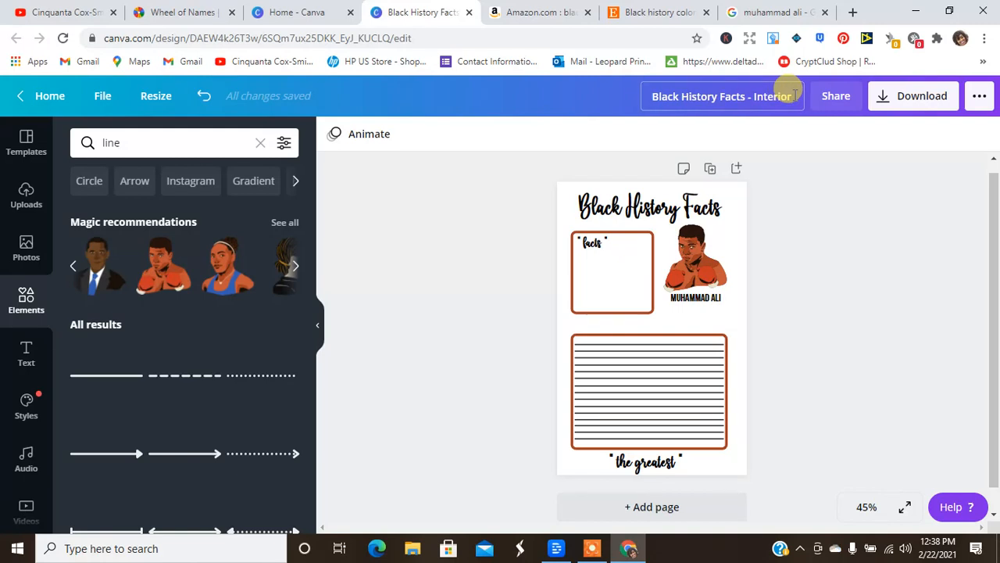
pyautogui.press('Return')
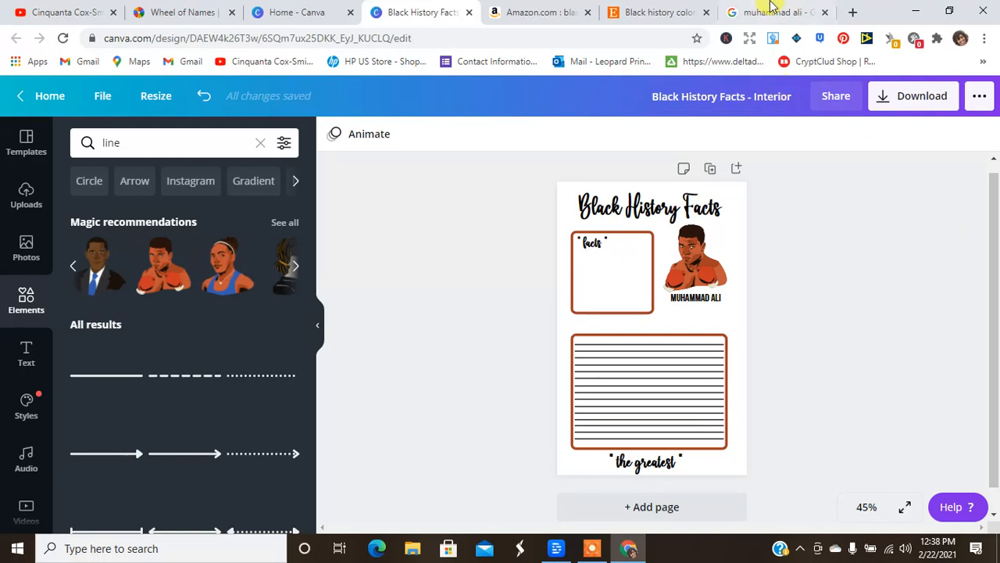
# - Switch to Etsy, search for "black history downloads", and look through the resulting listings
pyautogui.click(626, 11)
pyautogui.click(406, 103)
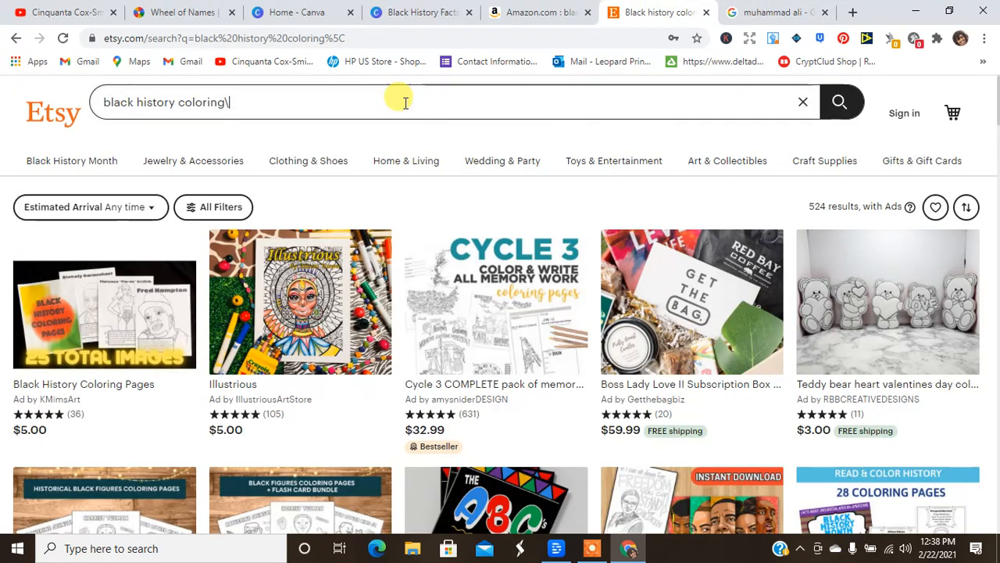
pyautogui.press('BackSpace')
pyautogui.press('BackSpace')
pyautogui.press('BackSpace')
pyautogui.press('BackSpace')
pyautogui.press('BackSpace')
pyautogui.press('BackSpace')
pyautogui.press('BackSpace')
pyautogui.press('BackSpace')
pyautogui.press('BackSpace')
pyautogui.press('BackSpace')
pyautogui.write('download')
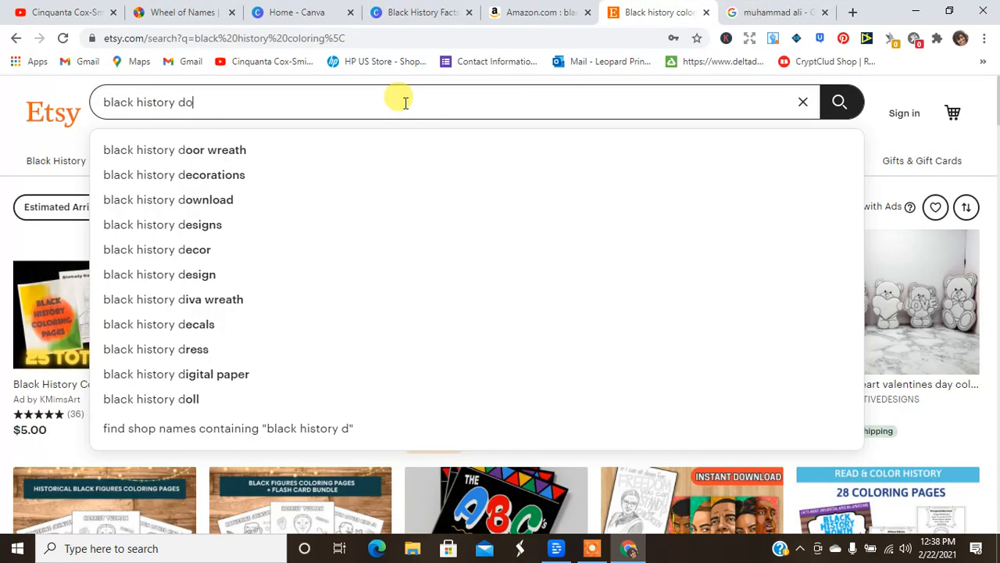
pyautogui.write('s')
pyautogui.press('Return')
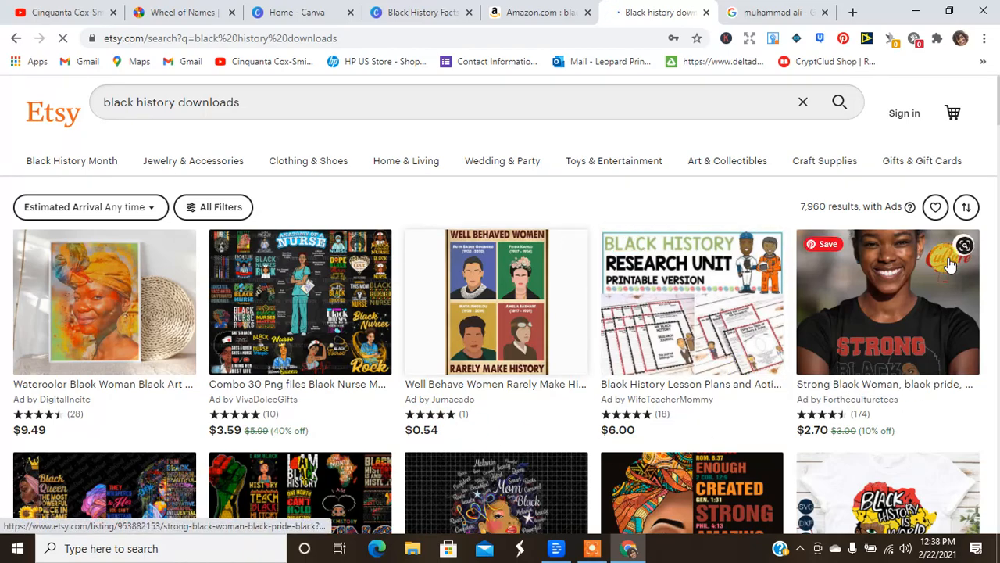
pyautogui.moveTo(997, 110); pyautogui.dragTo(997, 200)
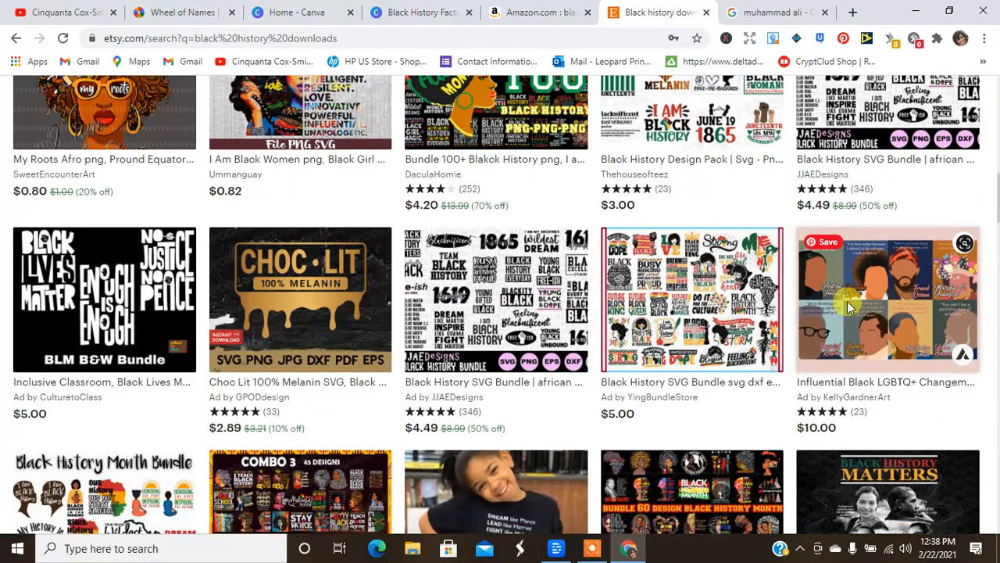
# - Open the Etsy listing "Influential Black LGBTQ+ Changemakers: 8 Digital Downloads" and examine its portrait and quote artwork
pyautogui.click(847, 304)
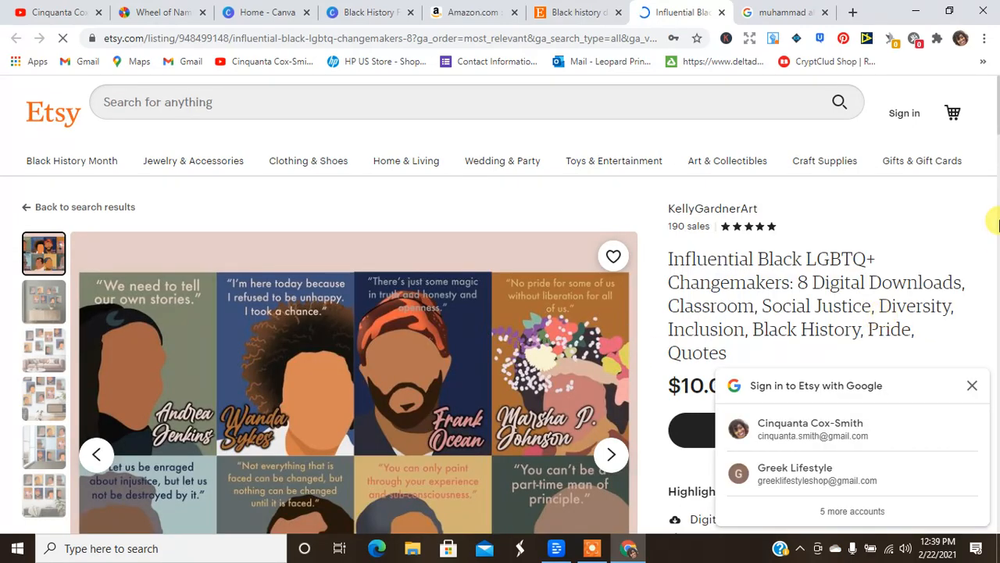
pyautogui.scroll(-2, 996, 113)
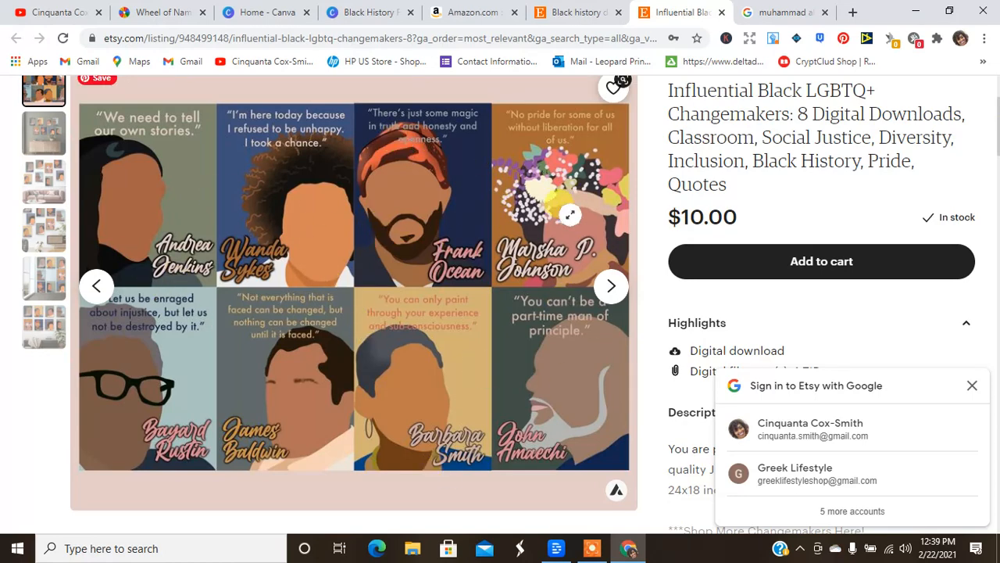
# - Search Google for "muhammad ali quote", then return to the Etsy changemakers listing for comparison
pyautogui.click(770, 11)
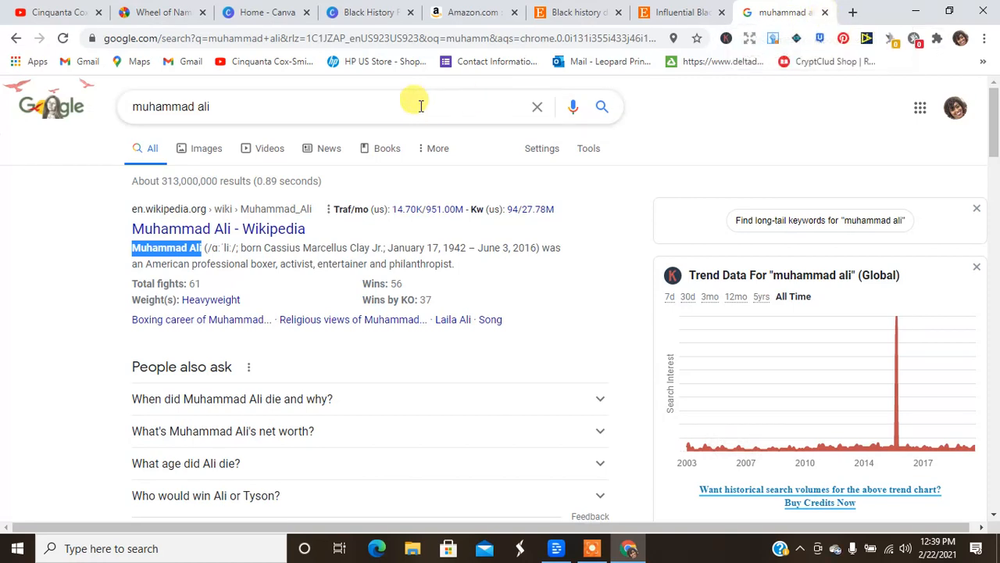
pyautogui.click(364, 107)
pyautogui.write('quote')
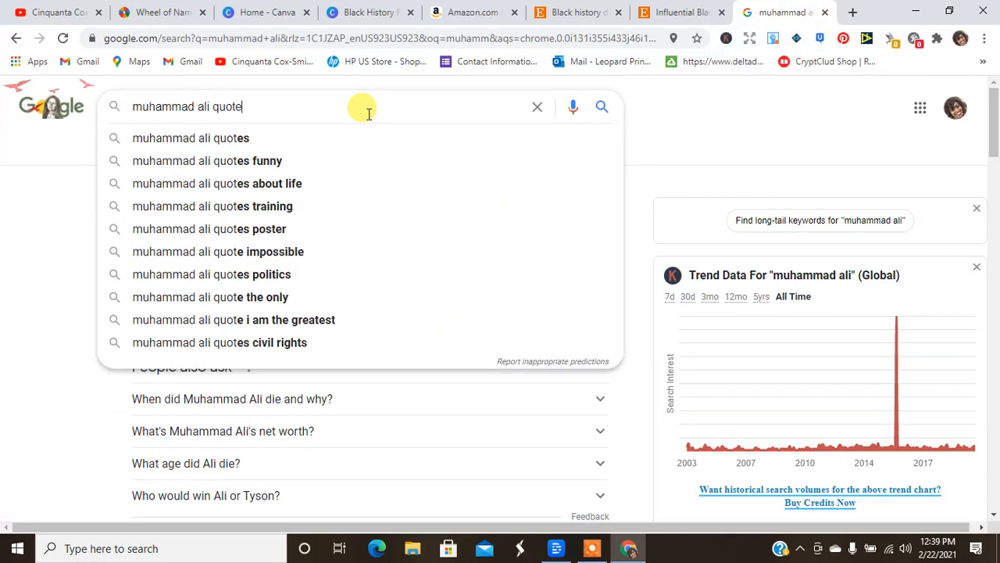
pyautogui.press('Return')
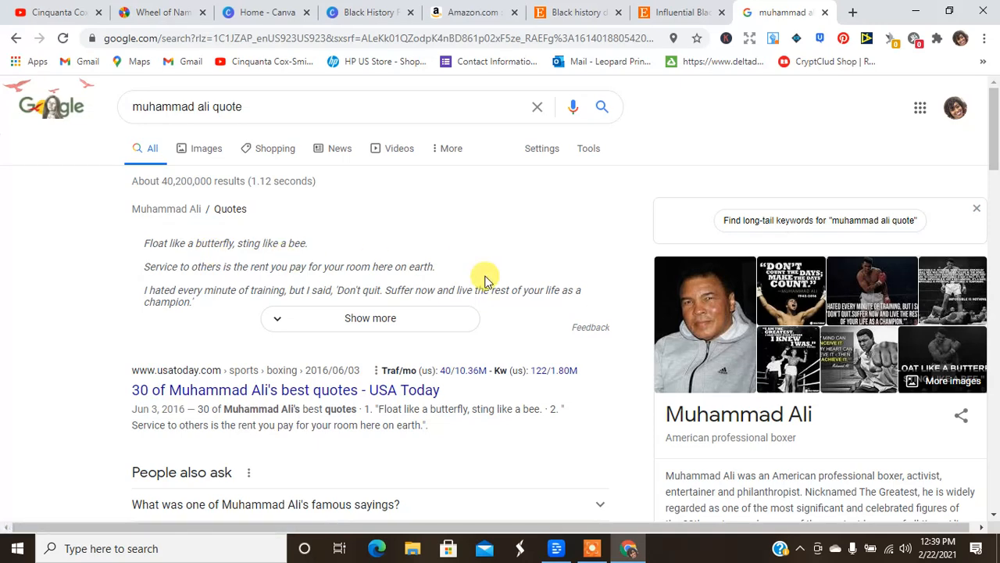
pyautogui.click(715, 10)
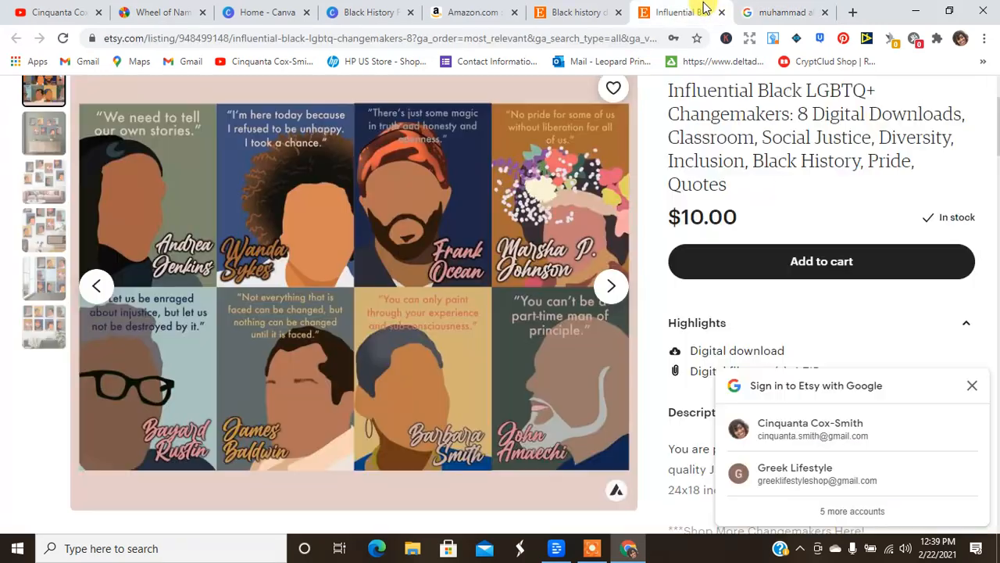
# - Switch to the Canva design and move the large box together with its writing lines slightly up the page
pyautogui.click(372, 12)
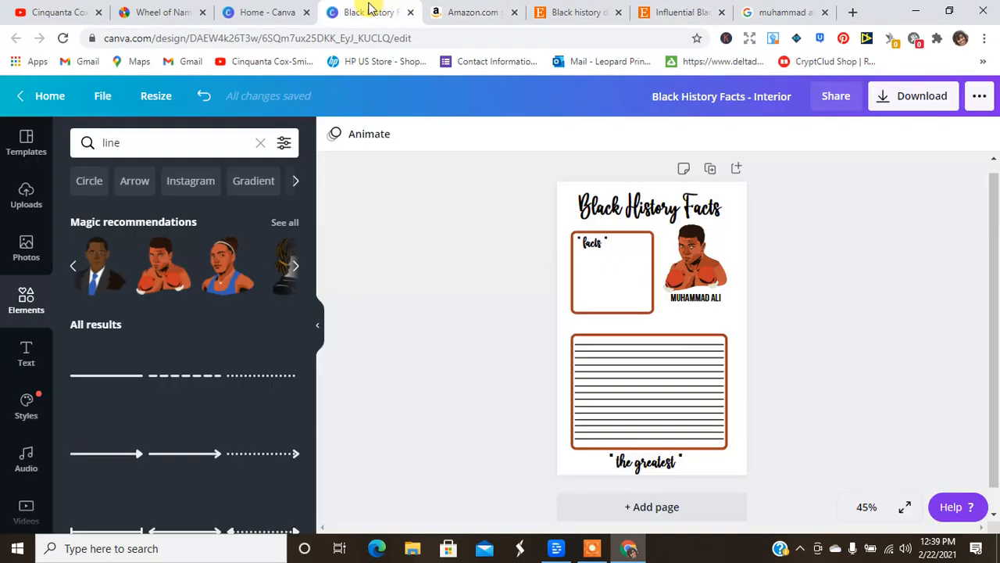
pyautogui.moveTo(770, 342); pyautogui.dragTo(570, 446)
pyautogui.moveTo(656, 407); pyautogui.dragTo(654, 397)
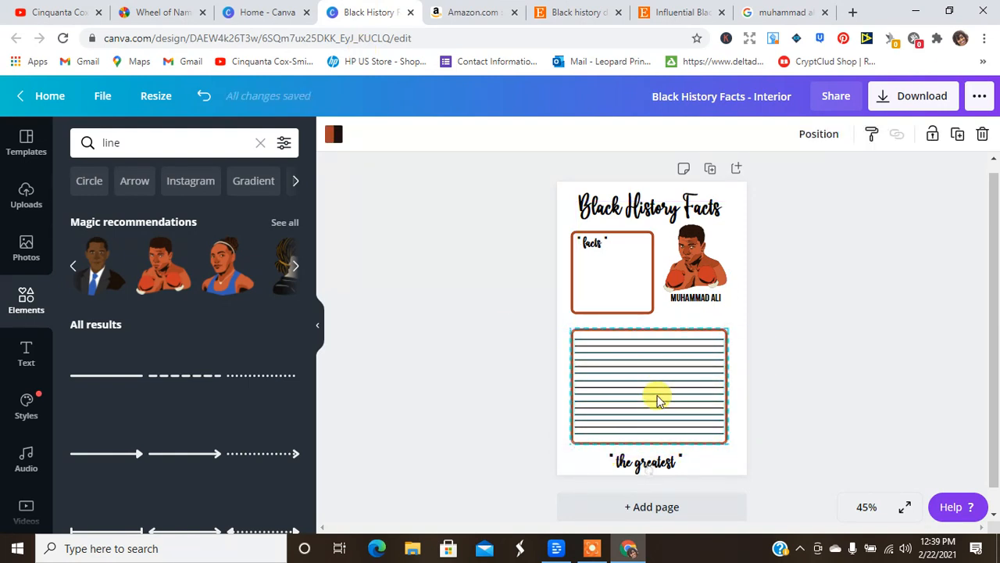
pyautogui.press('Delete')
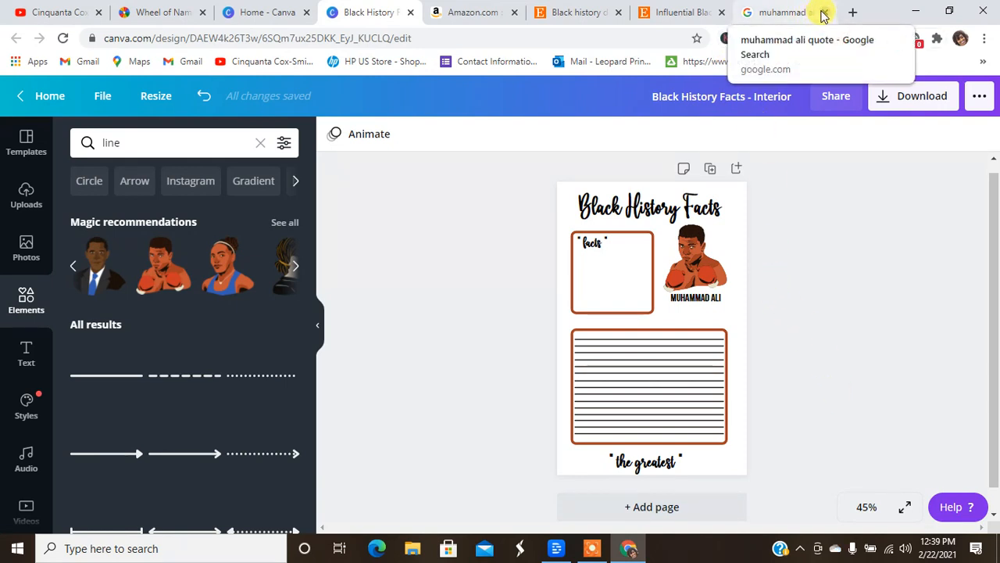
# - Close the Google search page and both Etsy pages, keeping the Canva design open
pyautogui.click(824, 13)
pyautogui.click(827, 13)
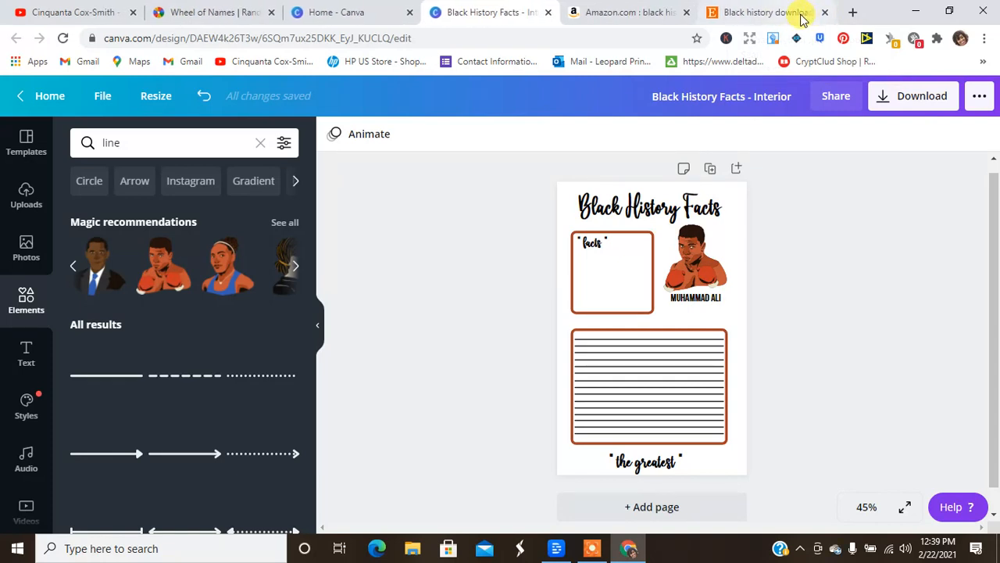
pyautogui.click(824, 13)
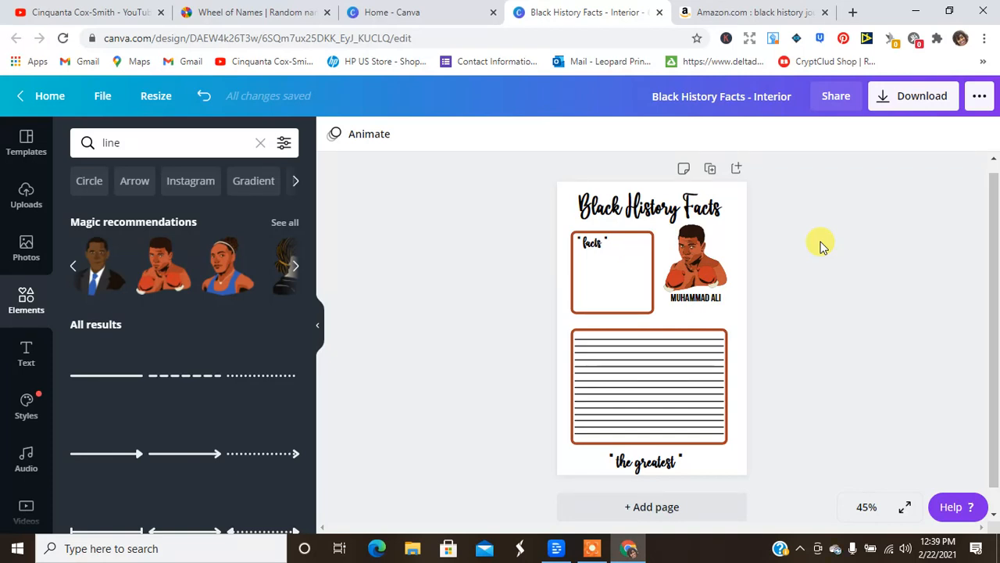
# - Move the "the greatest" text slightly up so it sits just beneath the lined box
pyautogui.click(647, 462)
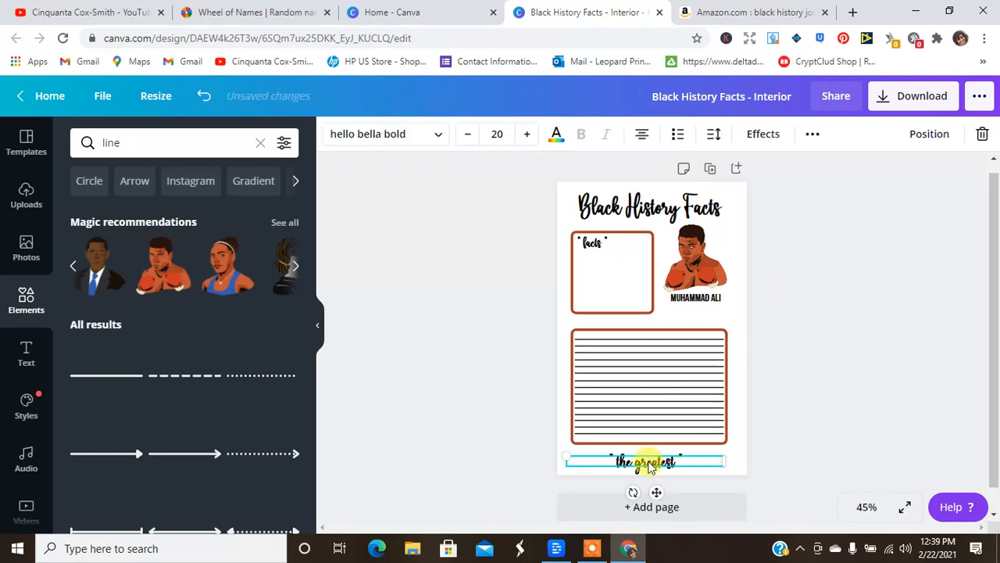
pyautogui.moveTo(647, 463); pyautogui.dragTo(645, 457)
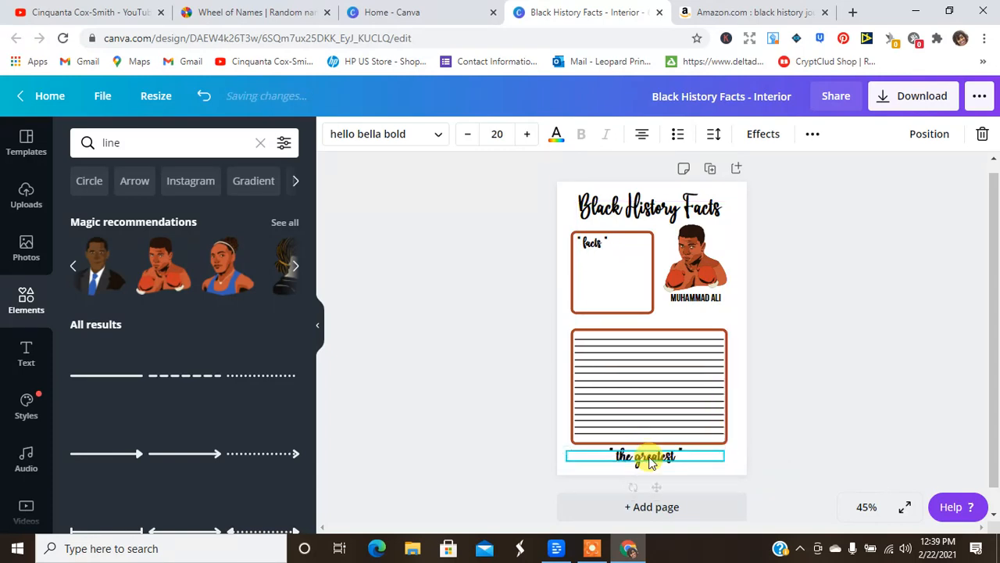
pyautogui.click(857, 373)
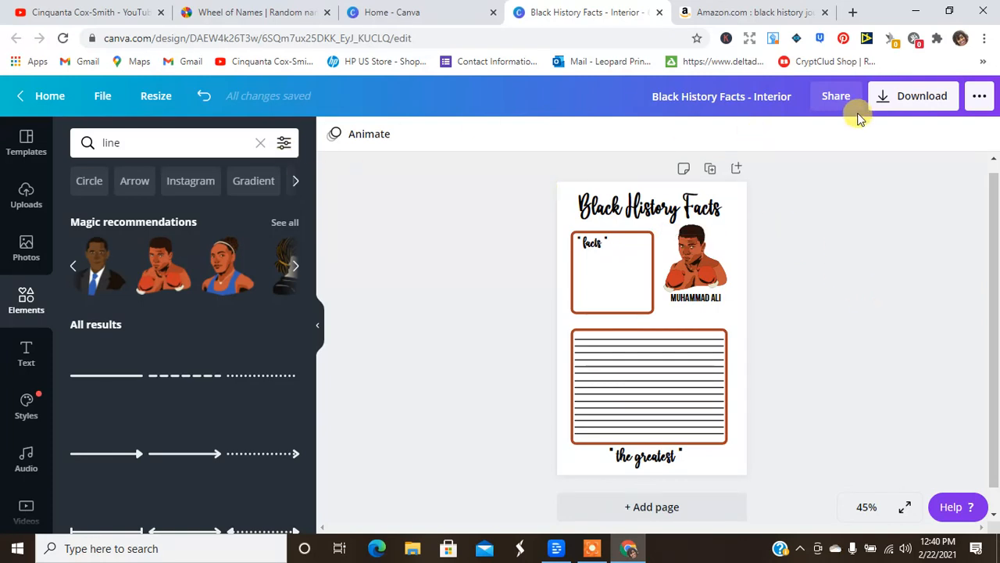
# - Download the "Black History Facts - Interior" design as a PNG at size 1
pyautogui.click(897, 100)
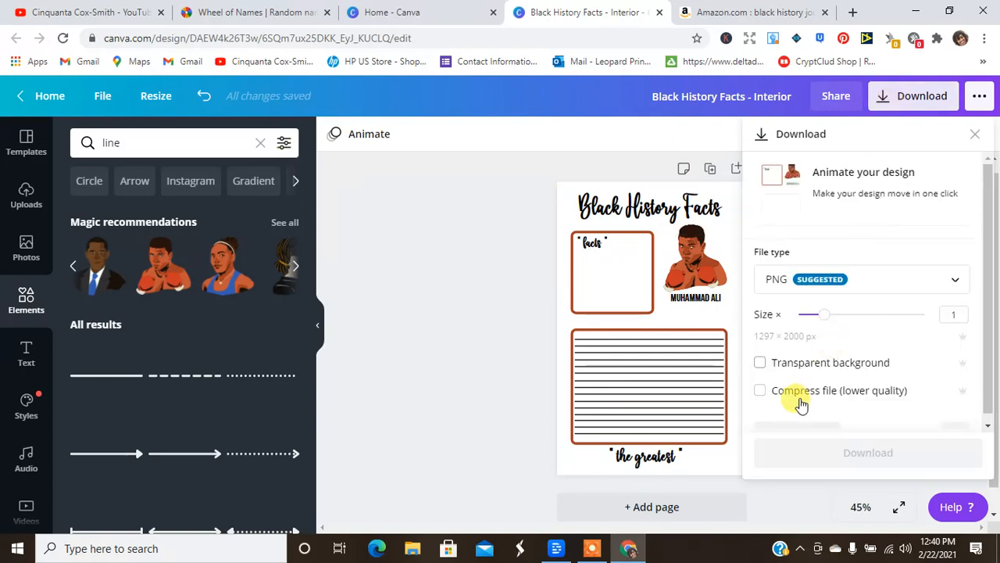
pyautogui.click(791, 427)
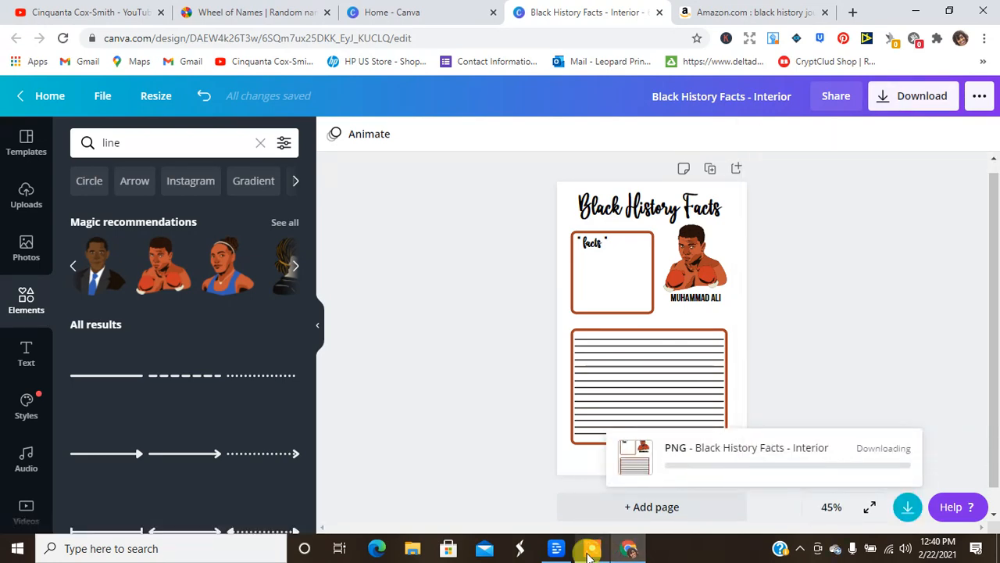